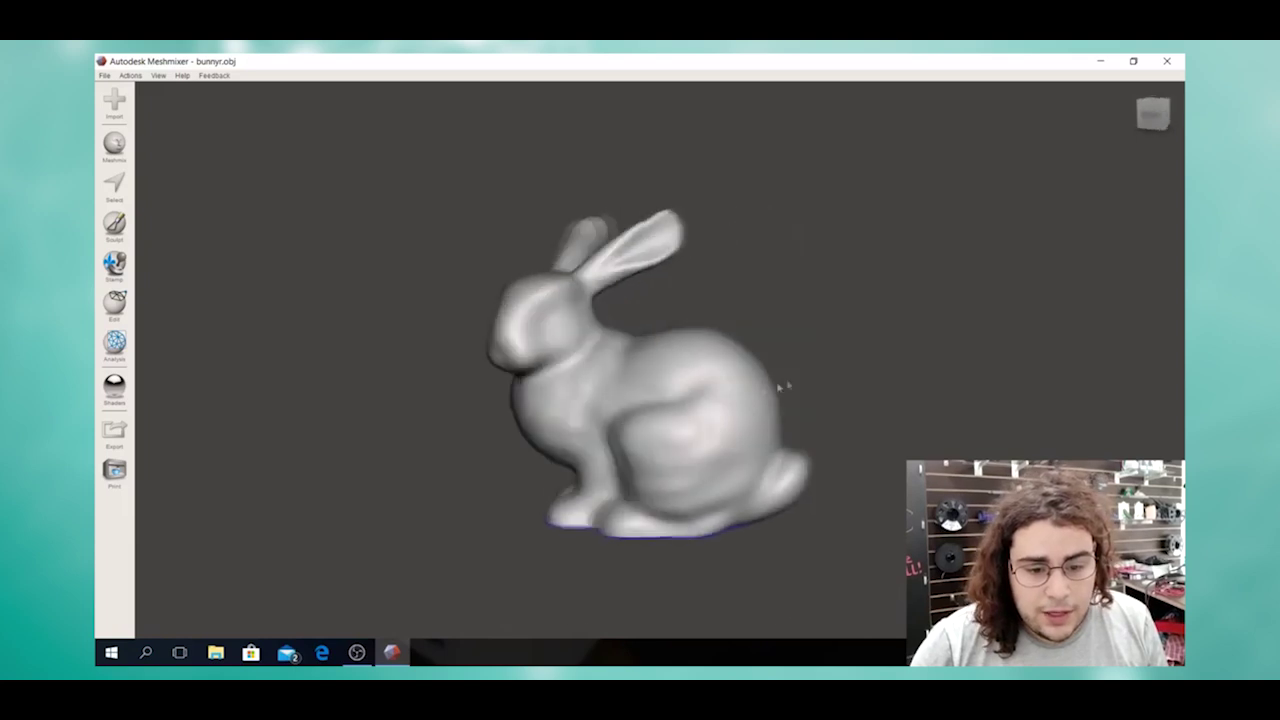
Step: Import the MK1 bust STL from the Descargas folder into the empty scene
{"action": "scroll", "coordinate": [619, 338], "scroll_direction": "up", "scroll_amount": 5}
{"action": "scroll", "coordinate": [619, 338], "scroll_direction": "up", "scroll_amount": 2}
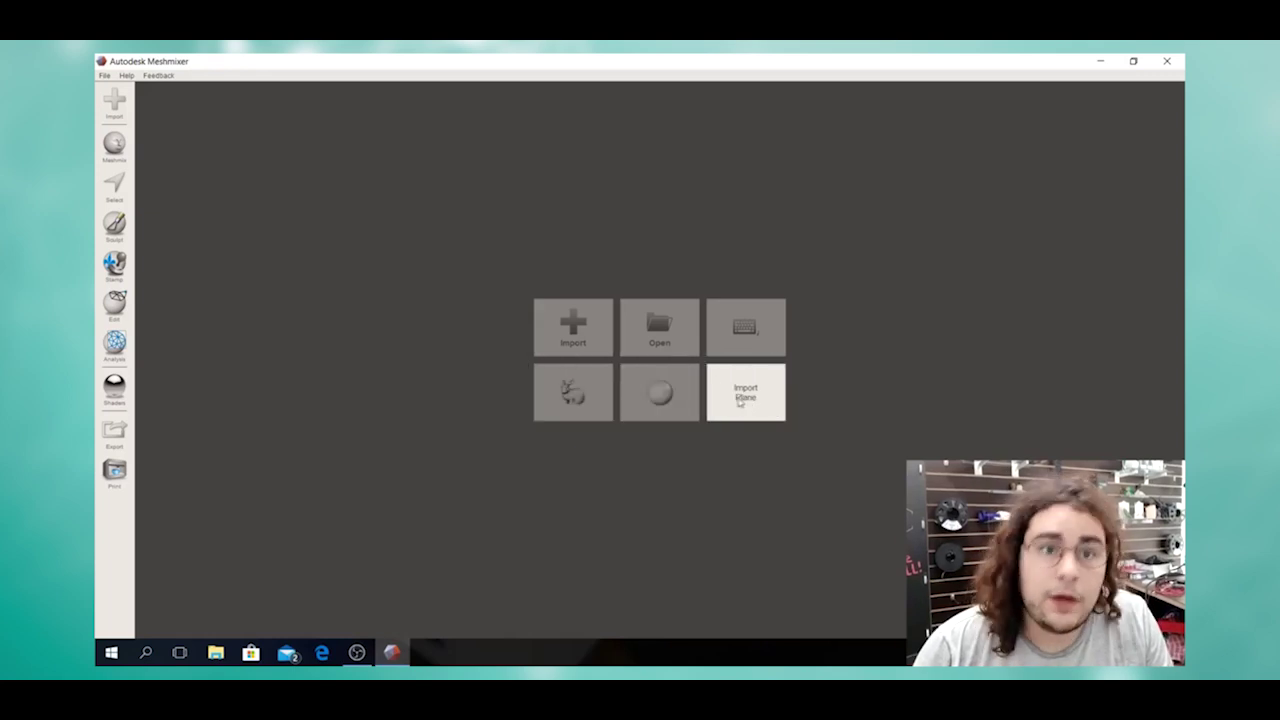
{"action": "left_click", "coordinate": [571, 327]}
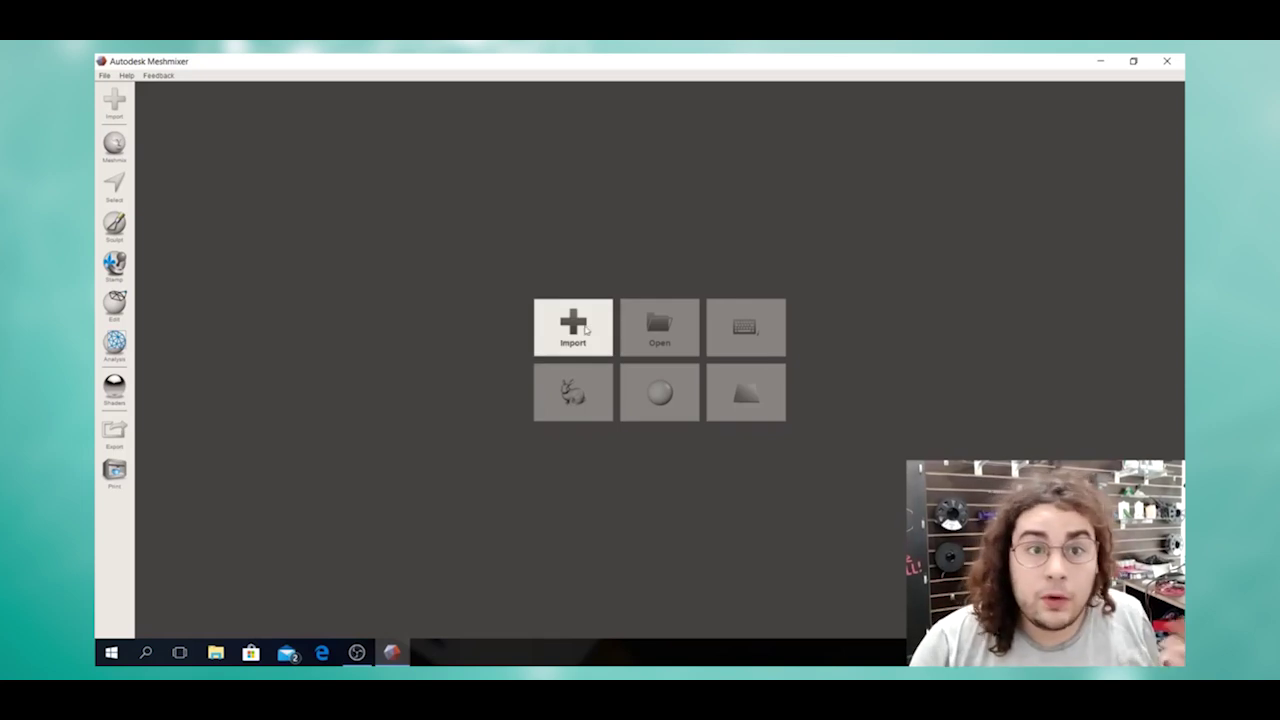
{"action": "left_click", "coordinate": [282, 200]}
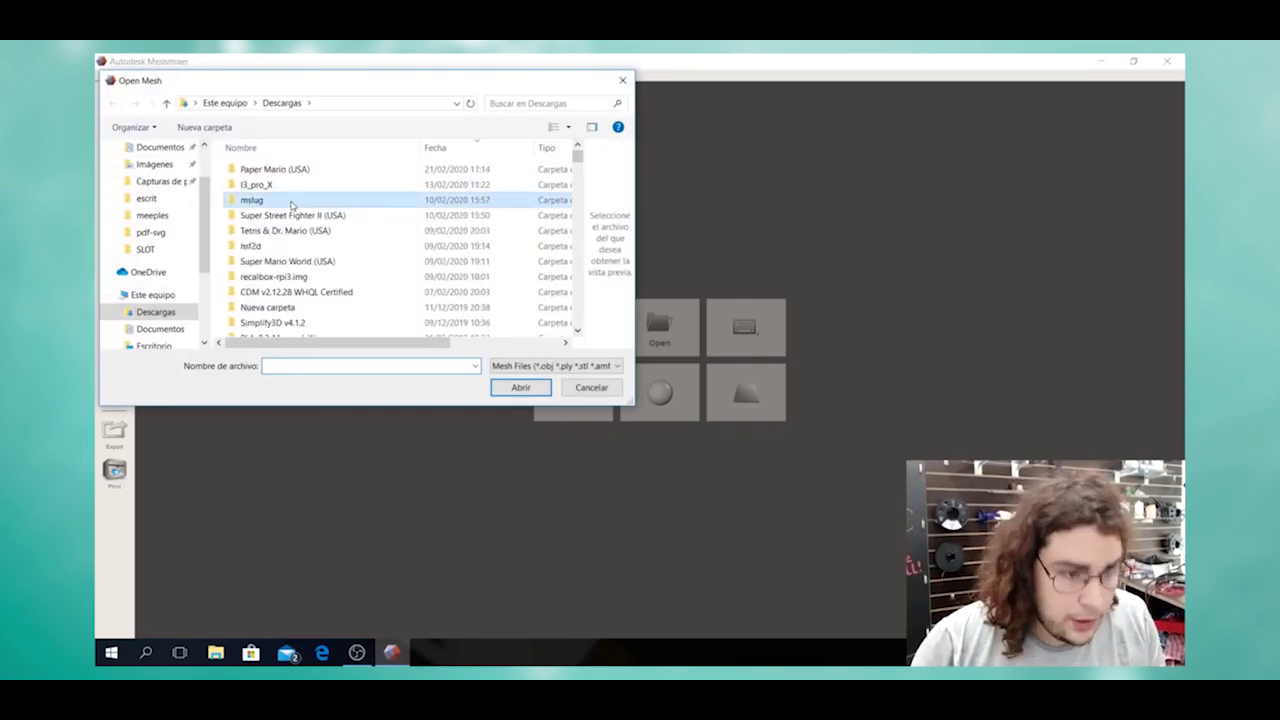
{"action": "type", "text": "maz"}
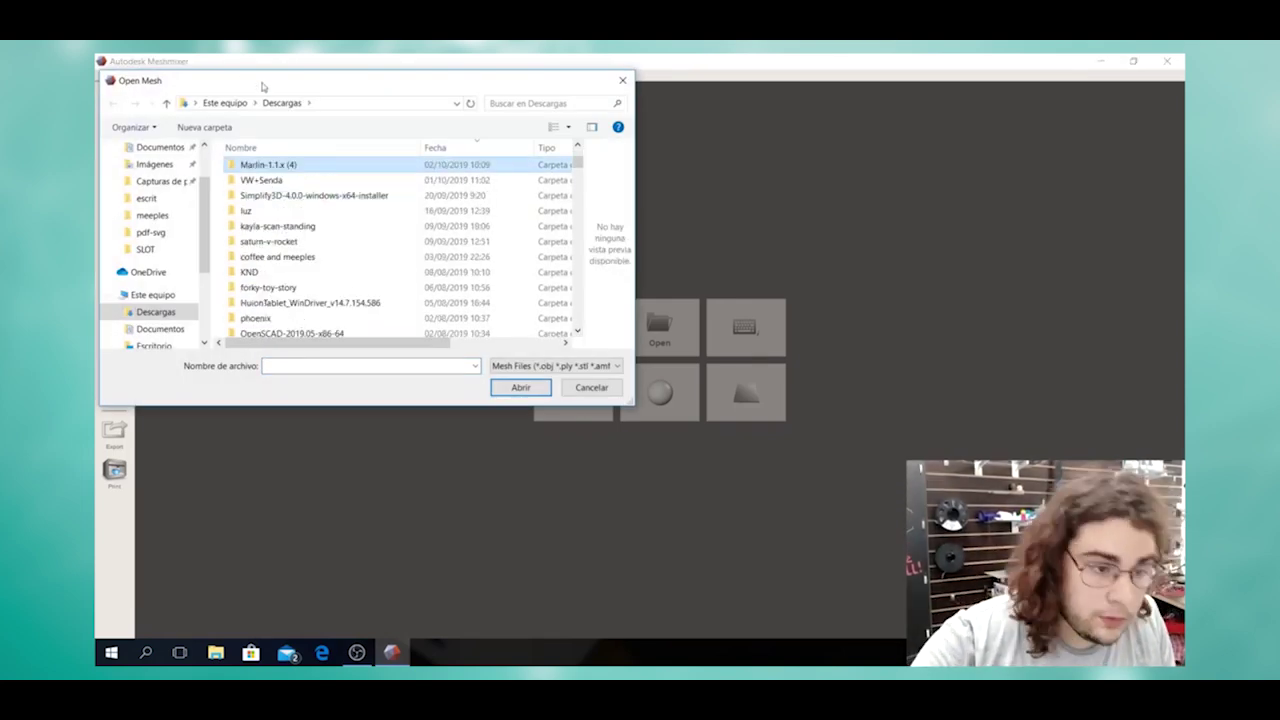
{"action": "key", "text": "Return"}
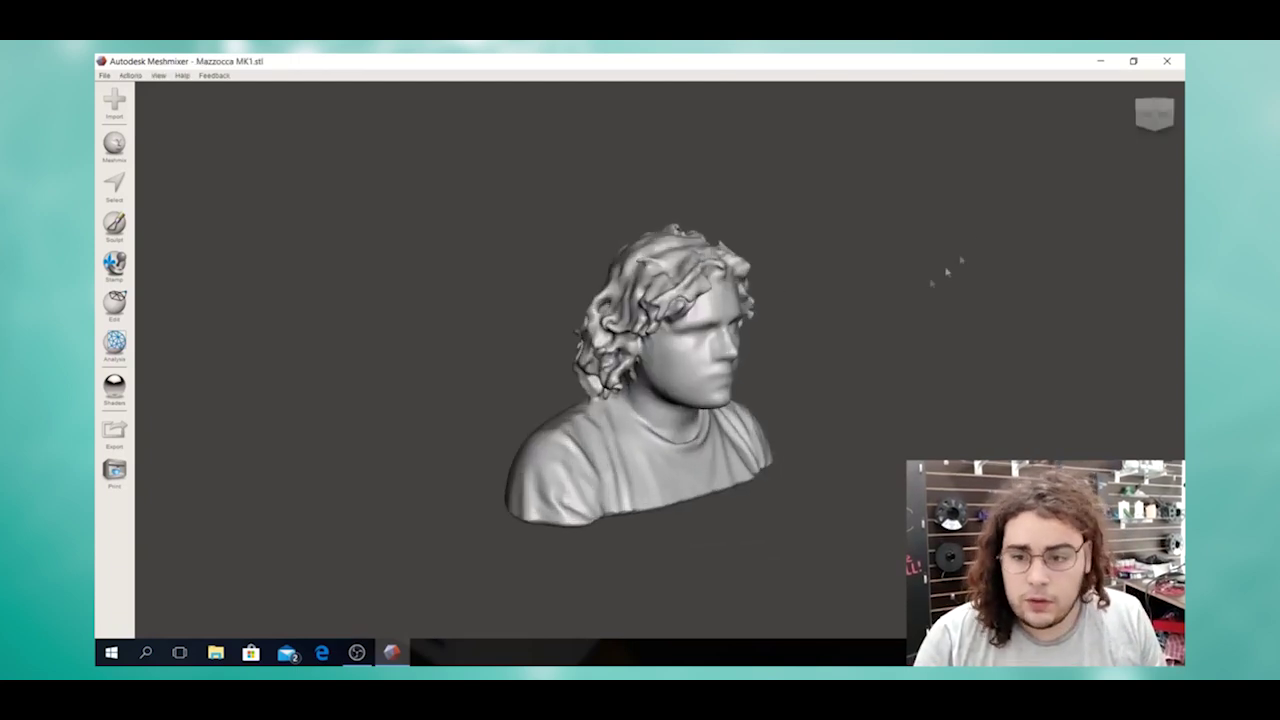
Step: Show the wireframe, examine the bust's triangle mesh around the face, and hide the wireframe again
{"action": "left_click_drag", "start_coordinate": [1155, 113], "coordinate": [360, 128]}
{"action": "left_click", "coordinate": [158, 75]}
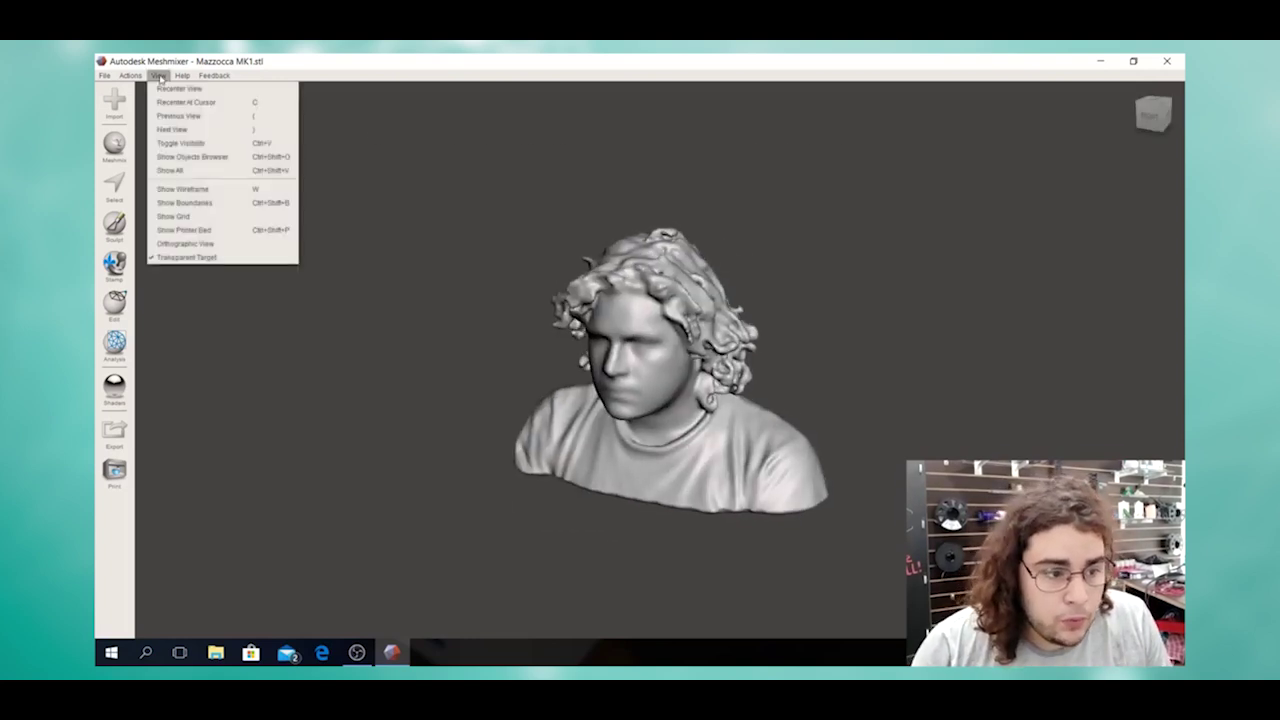
{"action": "left_click", "coordinate": [197, 188]}
{"action": "scroll", "coordinate": [583, 397], "scroll_direction": "up", "scroll_amount": 6}
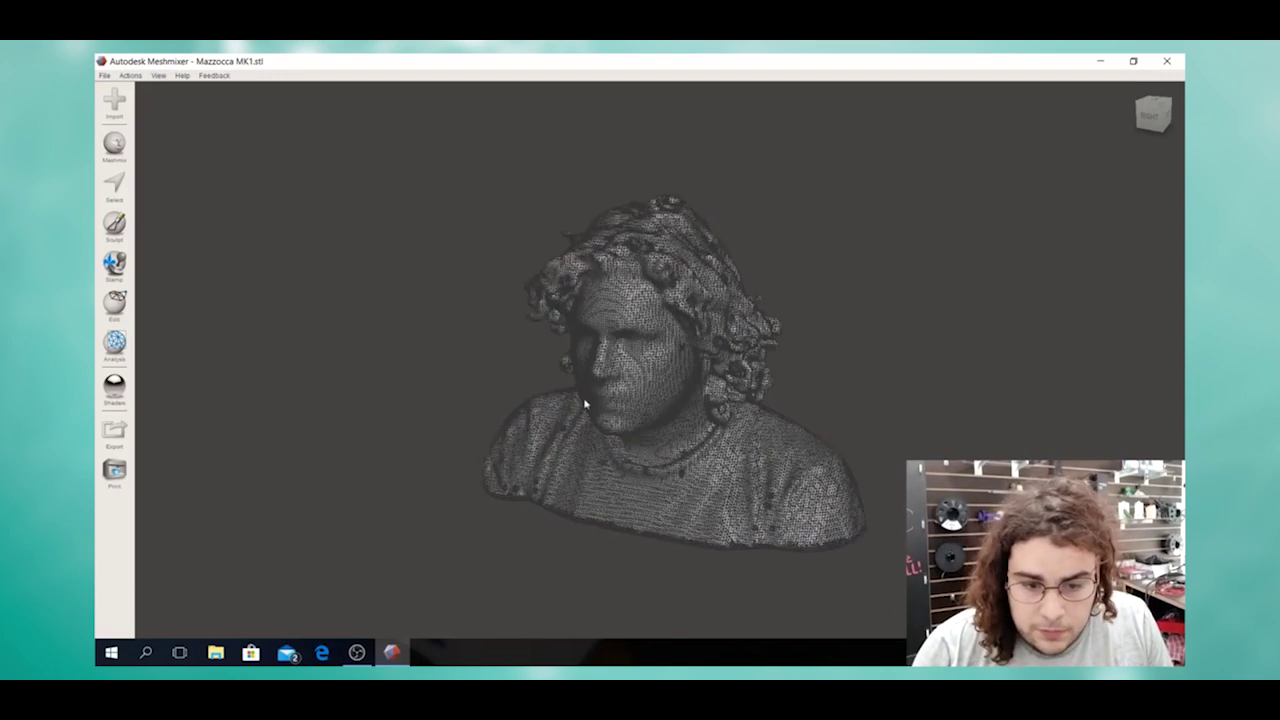
{"action": "scroll", "coordinate": [564, 360], "scroll_direction": "up", "scroll_amount": 8}
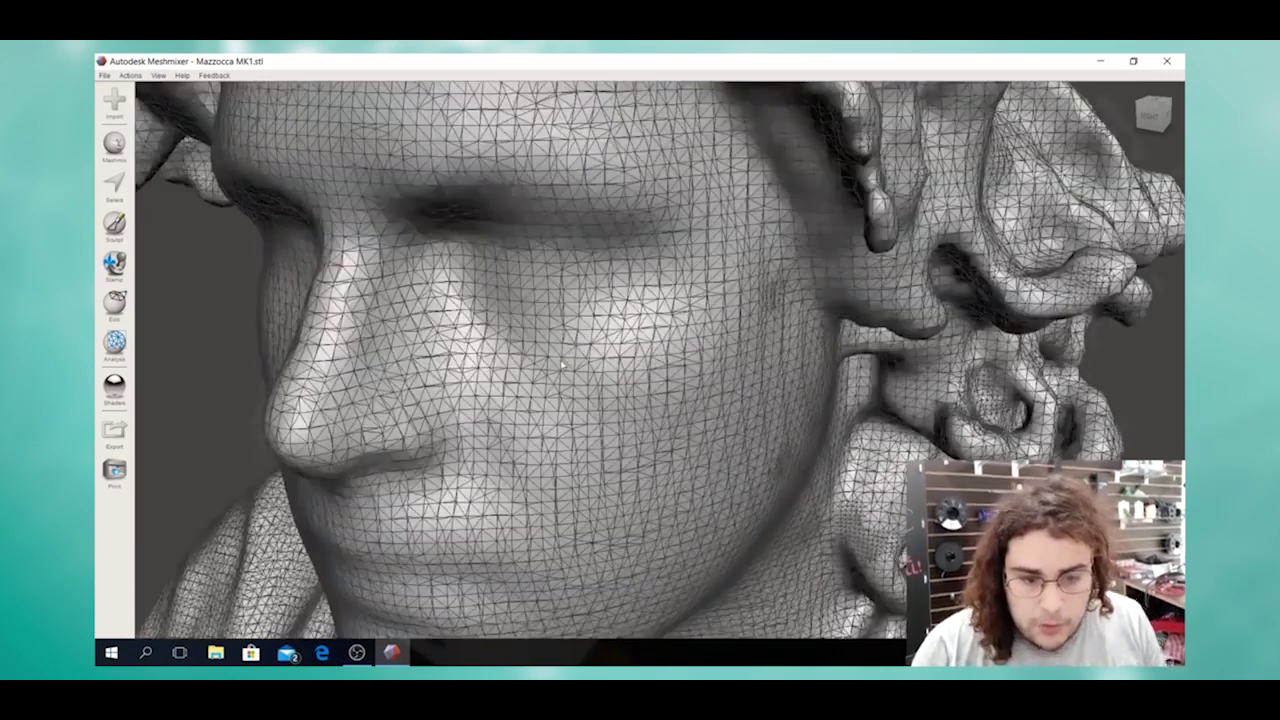
{"action": "scroll", "coordinate": [563, 358], "scroll_direction": "down", "scroll_amount": 12}
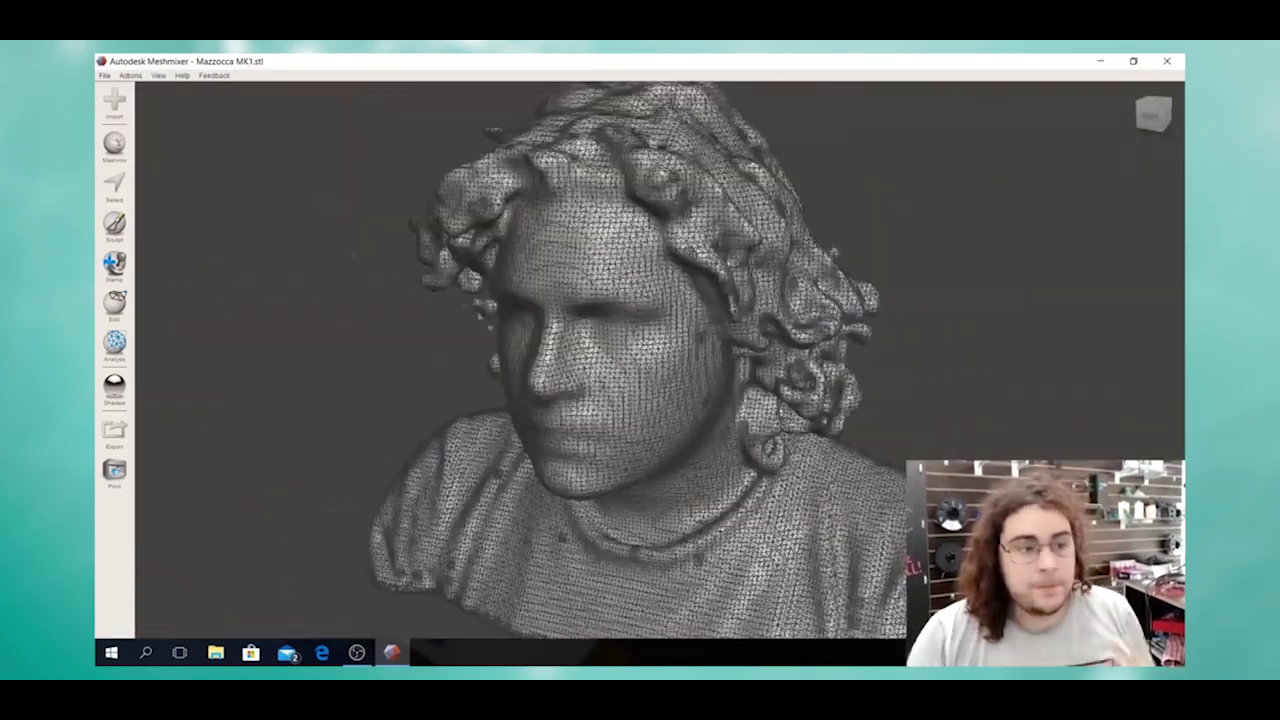
{"action": "left_click", "coordinate": [158, 75]}
{"action": "left_click", "coordinate": [205, 189]}
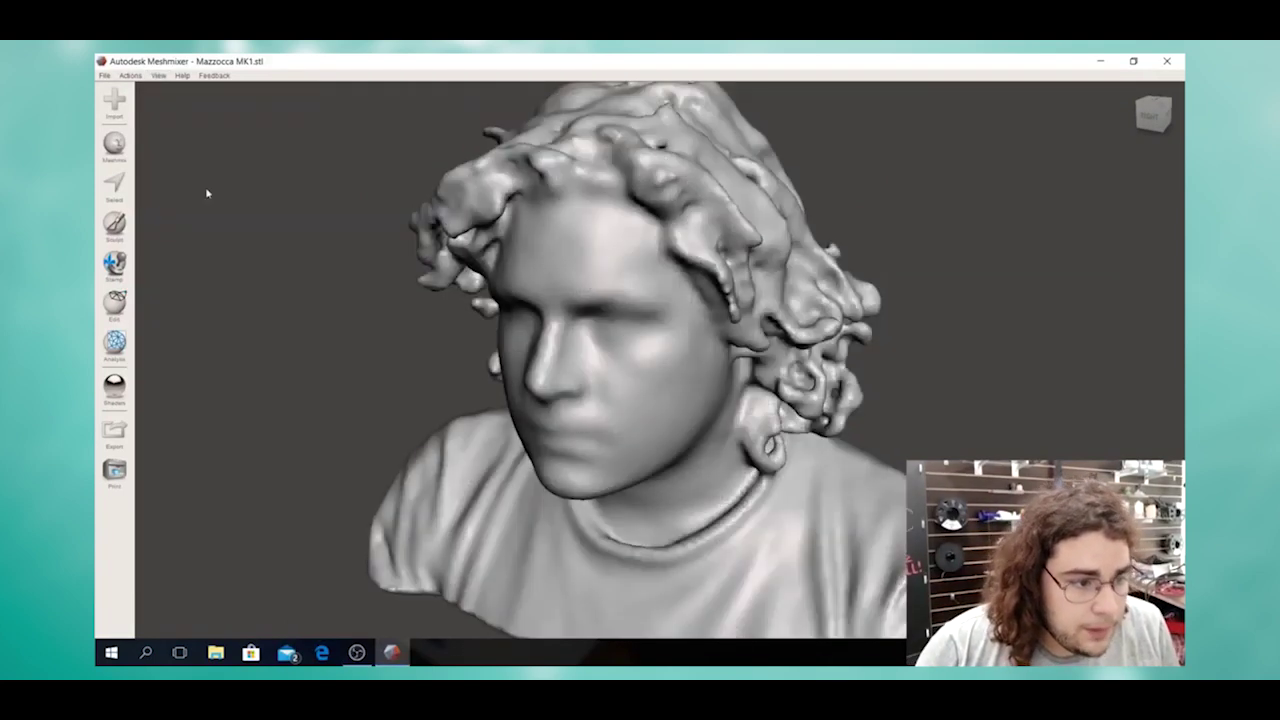
{"action": "scroll", "coordinate": [598, 253], "scroll_direction": "down", "scroll_amount": 2}
{"action": "scroll", "coordinate": [598, 296], "scroll_direction": "down", "scroll_amount": 2}
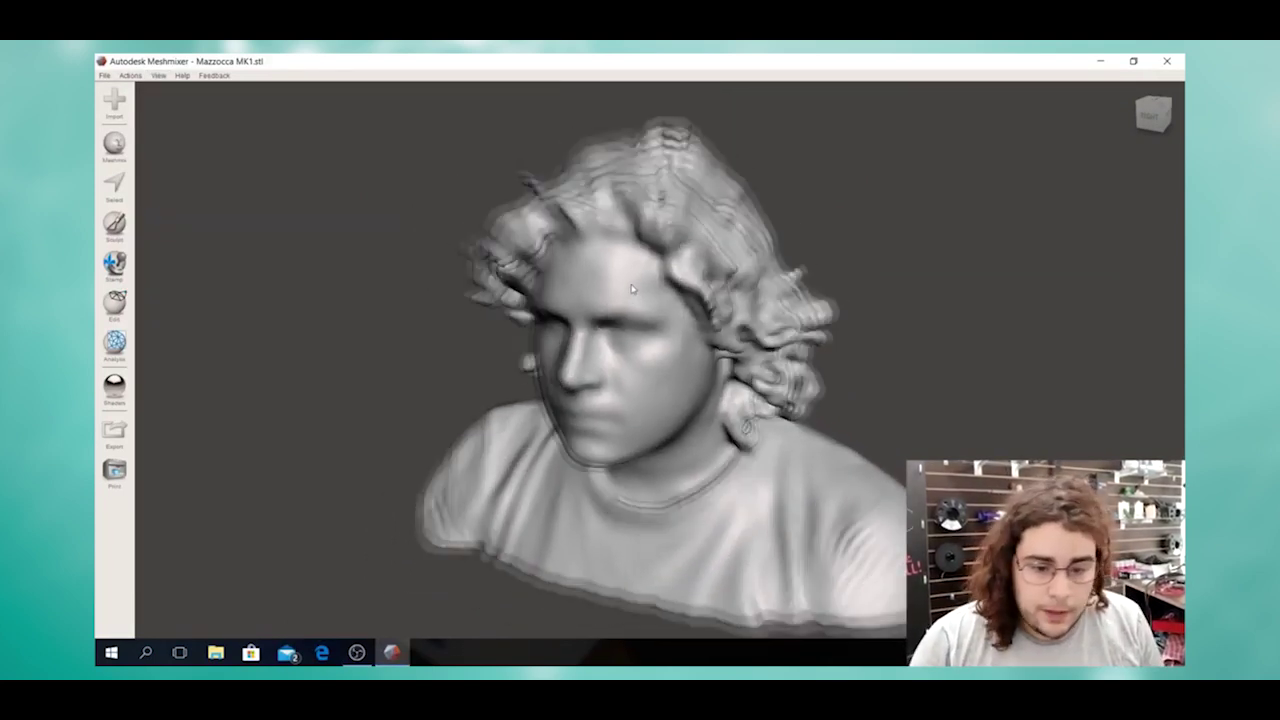
{"action": "left_click", "coordinate": [1152, 112]}
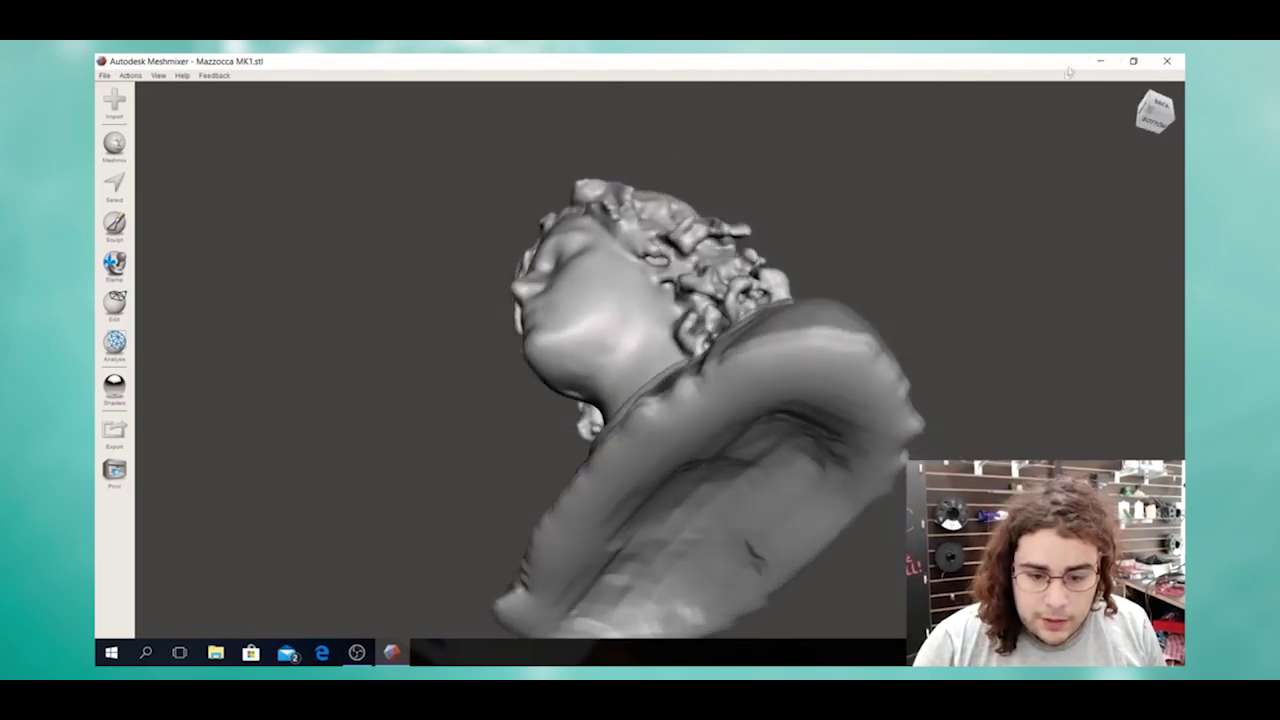
{"action": "scroll", "coordinate": [325, 368], "scroll_direction": "down", "scroll_amount": 2}
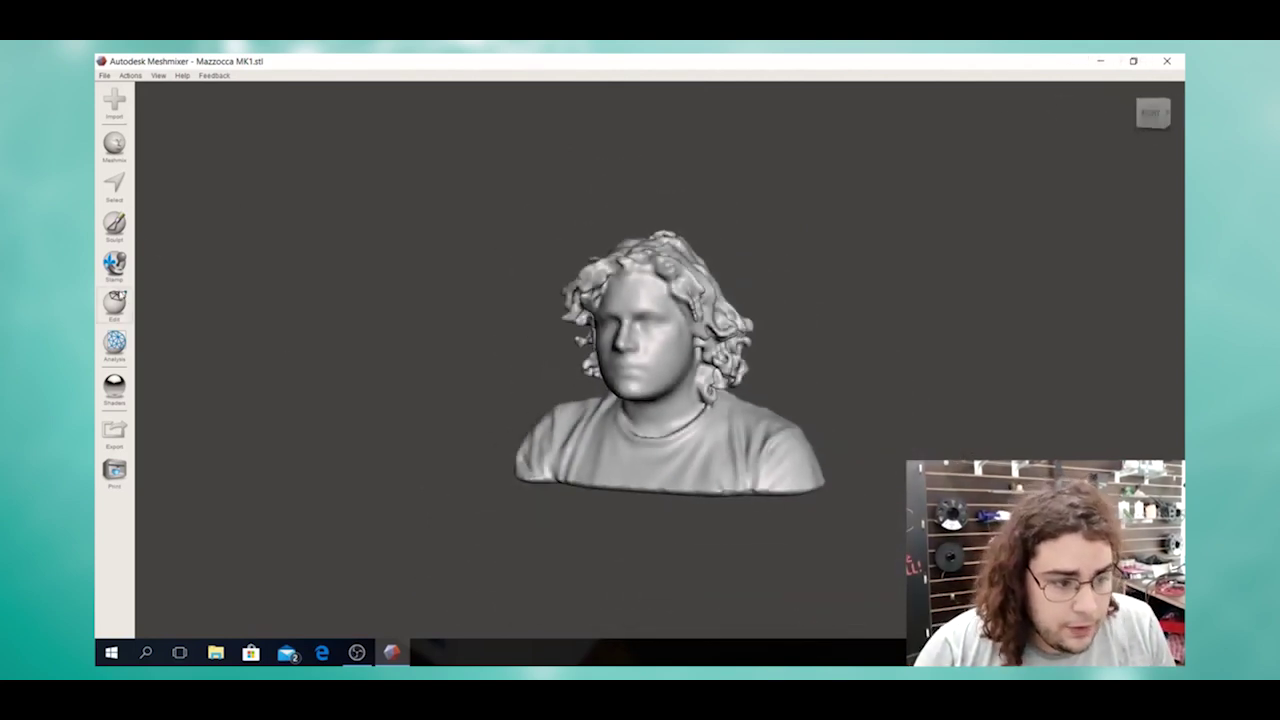
{"action": "left_click", "coordinate": [116, 306]}
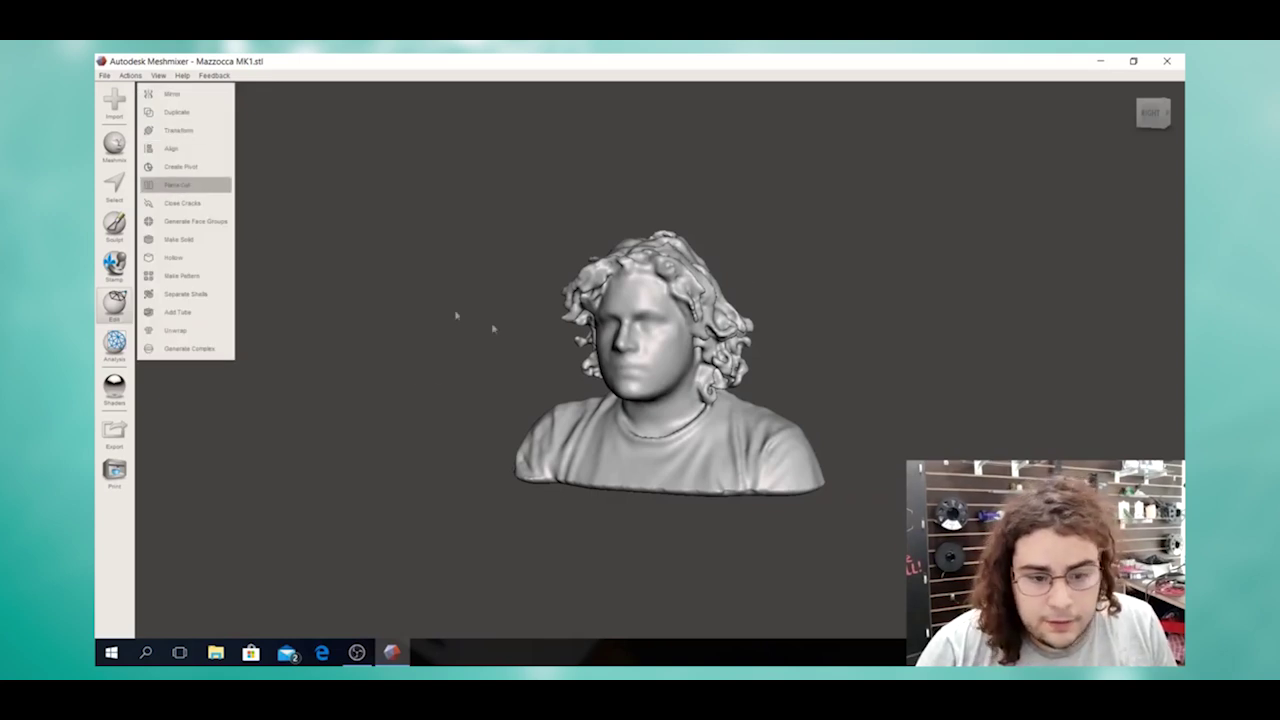
{"action": "left_click_drag", "start_coordinate": [1153, 116], "coordinate": [1152, 104]}
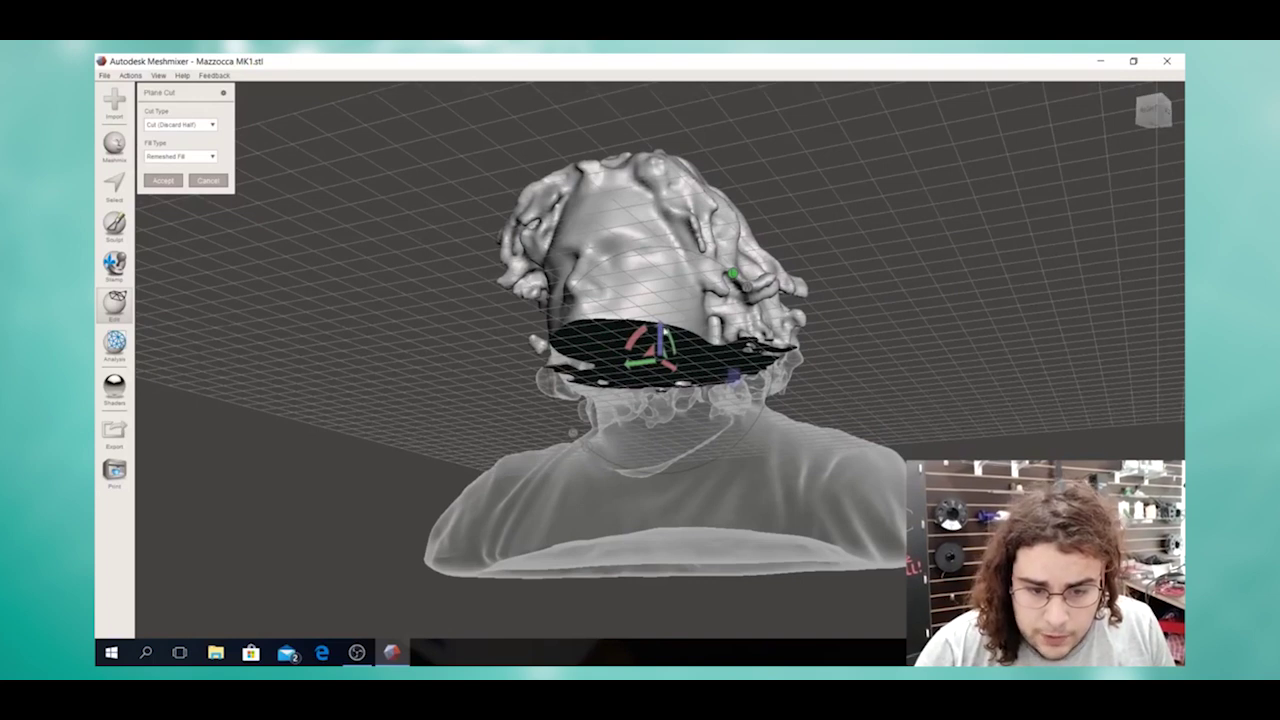
{"action": "left_click_drag", "start_coordinate": [661, 327], "coordinate": [663, 512]}
{"action": "left_click_drag", "start_coordinate": [1152, 110], "coordinate": [1100, 60]}
{"action": "left_click", "coordinate": [207, 180]}
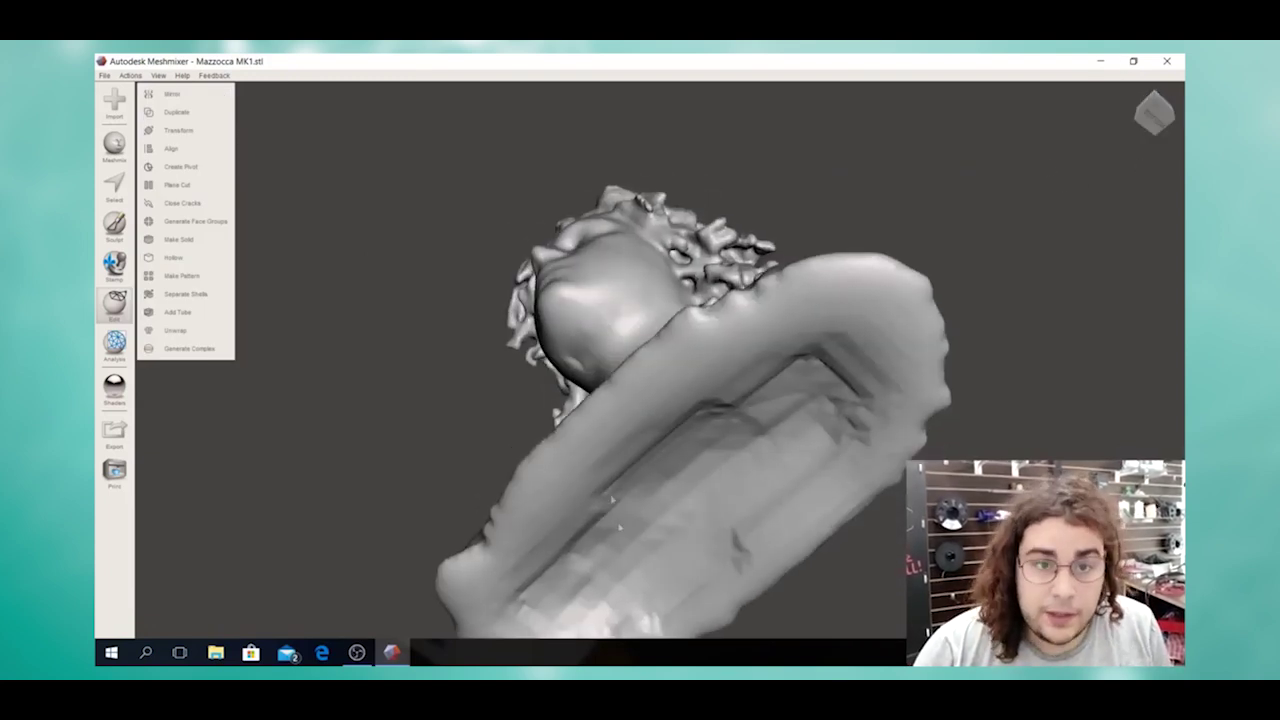
Step: Plane-cut the uneven base off the bust just below the chest, using Cut (Discard Half) with Remeshed Fill
{"action": "left_click", "coordinate": [177, 185]}
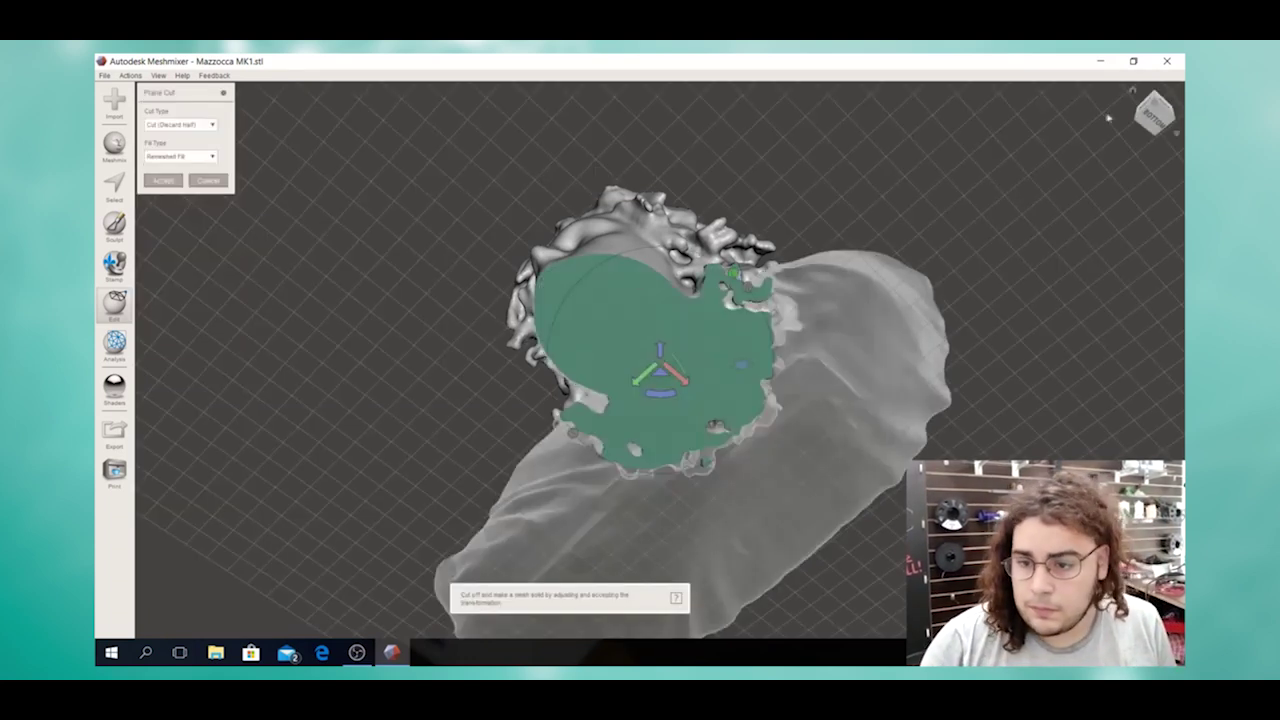
{"action": "left_click", "coordinate": [1152, 110]}
{"action": "left_click_drag", "start_coordinate": [658, 368], "coordinate": [662, 508]}
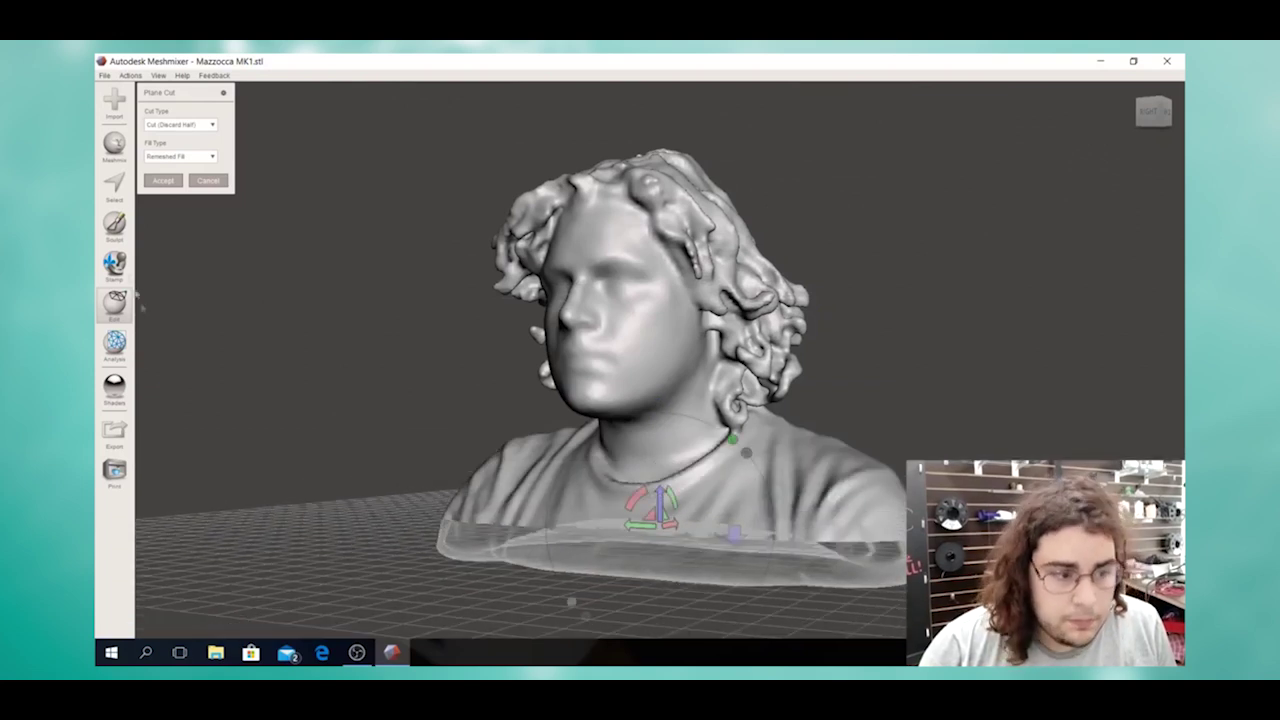
{"action": "left_click", "coordinate": [163, 180]}
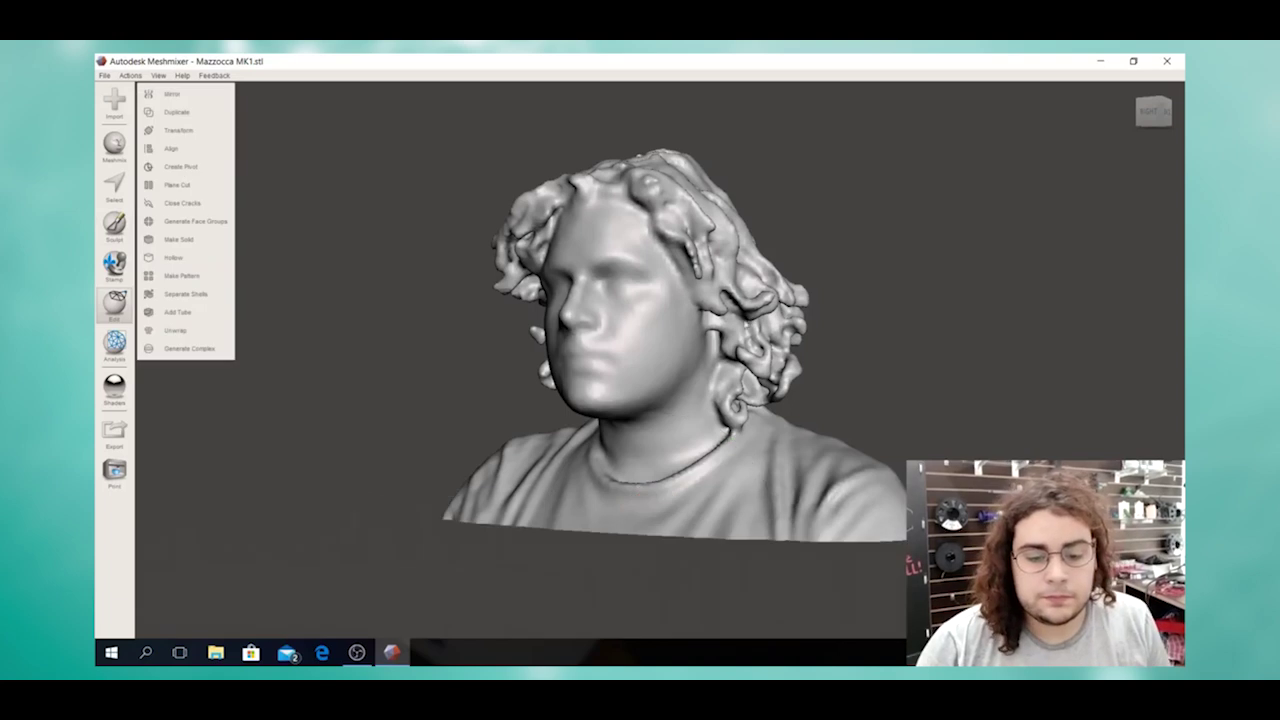
Step: Start another Plane Cut on the trimmed bust with the cut type Slice (Keep Both)
{"action": "right_click_drag", "start_coordinate": [1056, 335], "coordinate": [766, 407]}
{"action": "scroll", "coordinate": [650, 370], "scroll_direction": "up", "scroll_amount": 5}
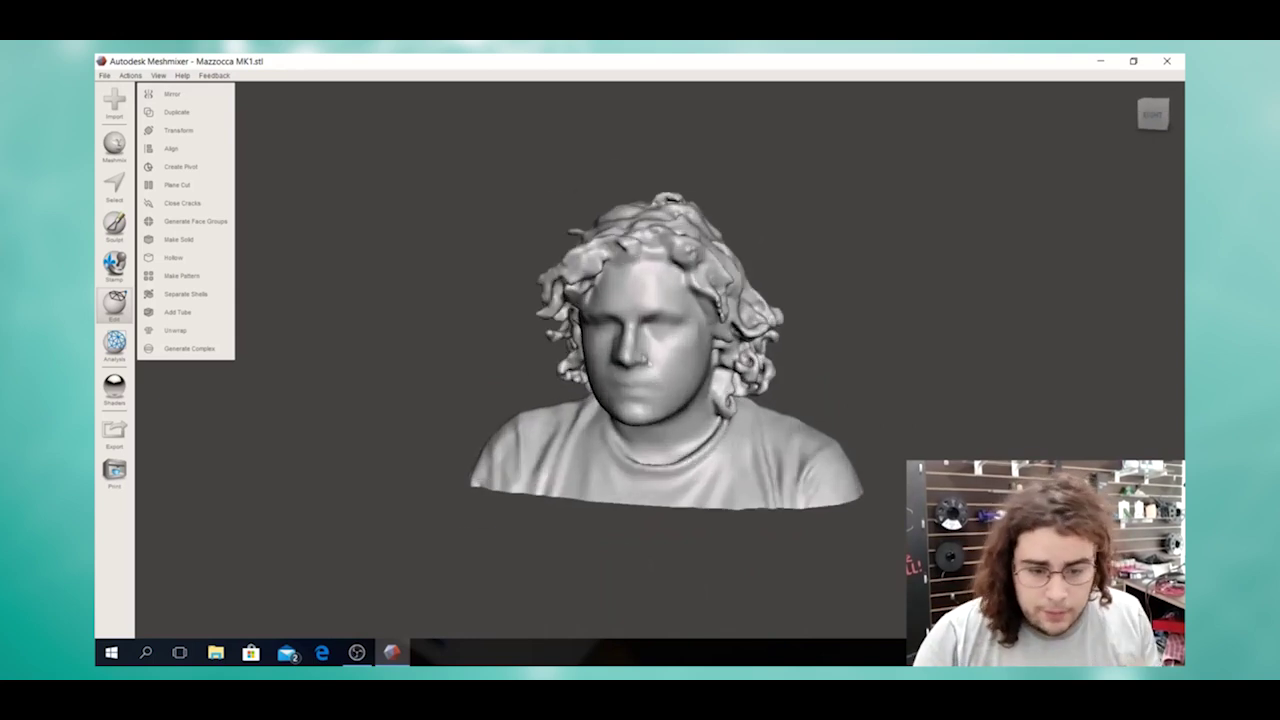
{"action": "scroll", "coordinate": [674, 336], "scroll_direction": "down", "scroll_amount": 3}
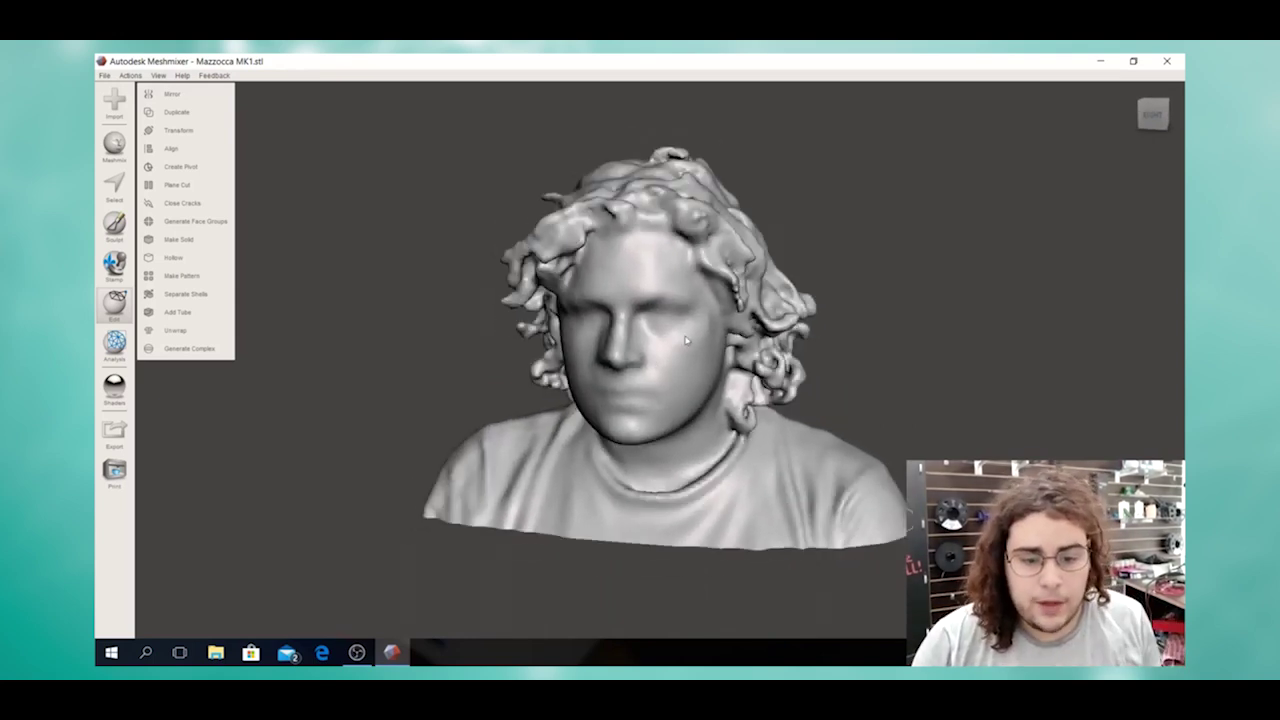
{"action": "right_click_drag", "start_coordinate": [650, 289], "coordinate": [740, 374]}
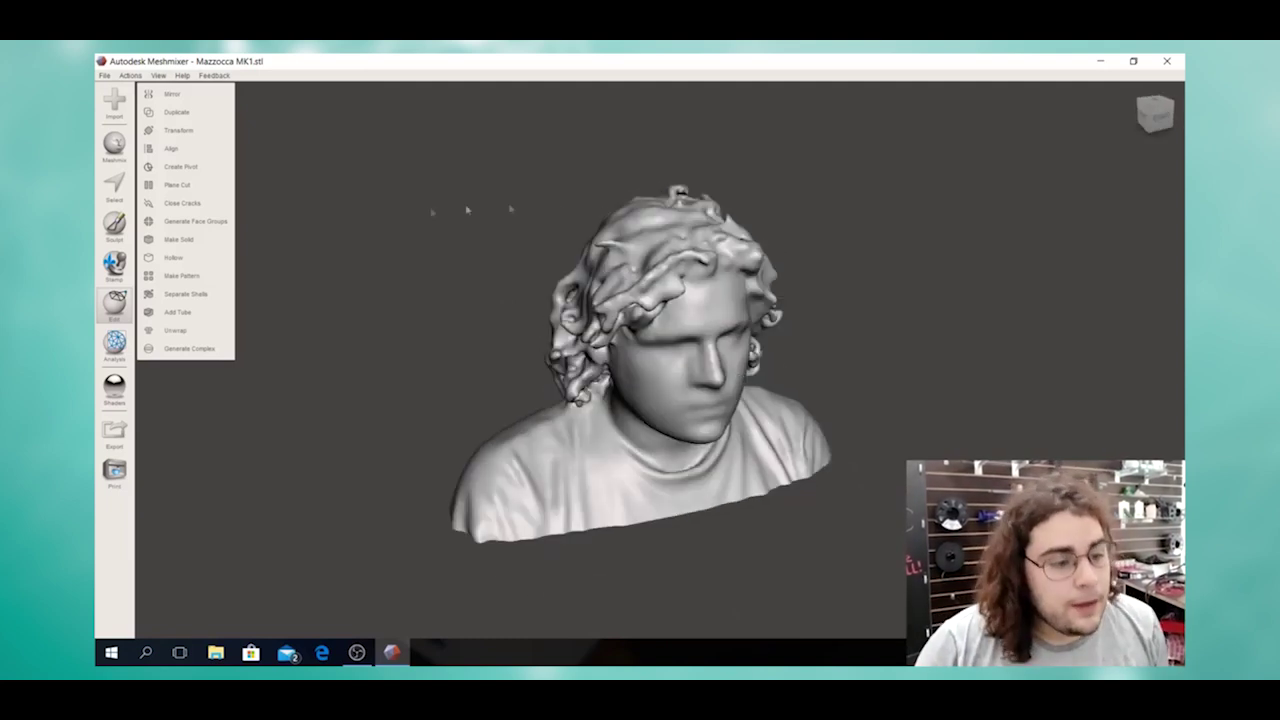
{"action": "left_click", "coordinate": [193, 187]}
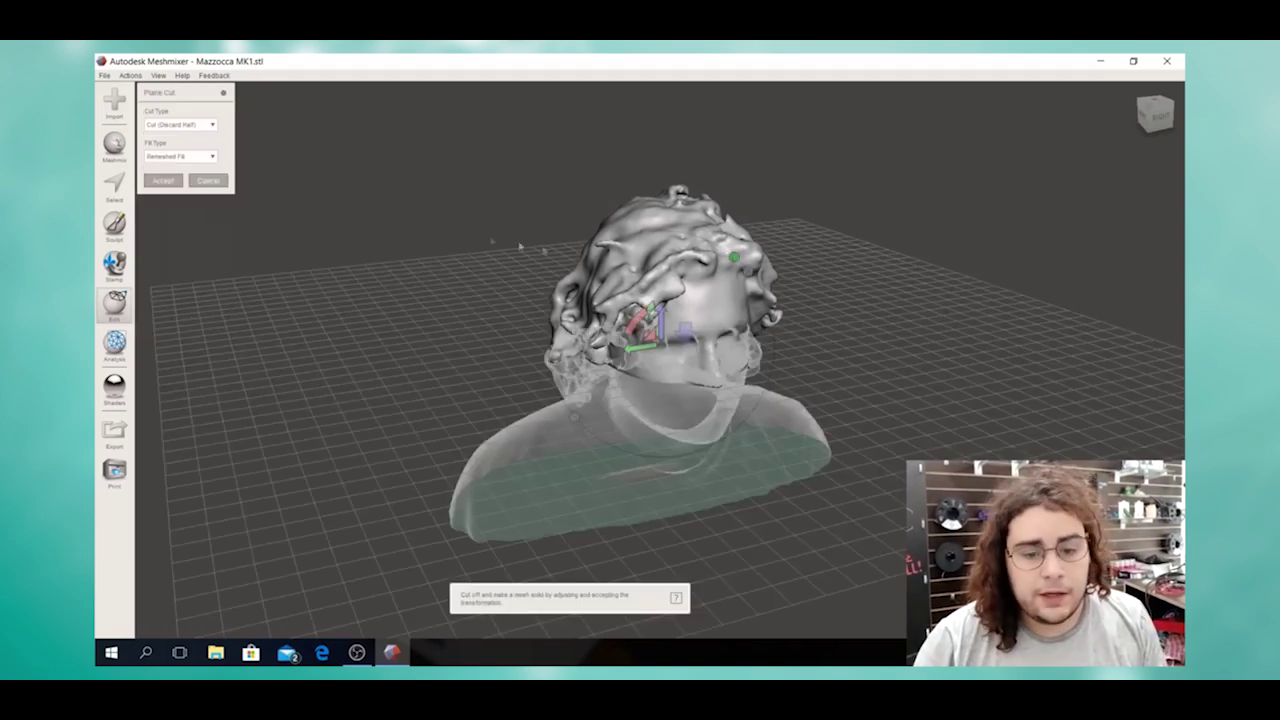
{"action": "left_click", "coordinate": [185, 128]}
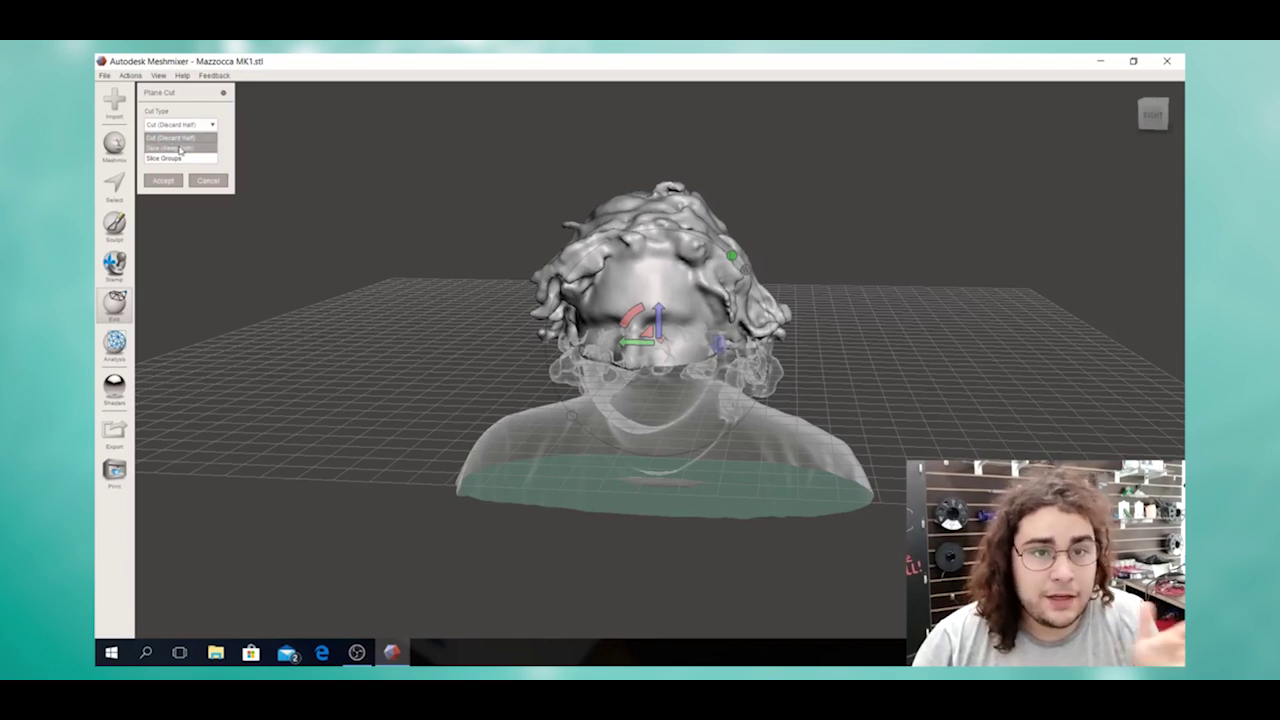
{"action": "left_click", "coordinate": [180, 149]}
Step: Turn the cutting plane vertical, centre it along the nose, and slice the bust into two halves
{"action": "scroll", "coordinate": [620, 338], "scroll_direction": "up", "scroll_amount": 2}
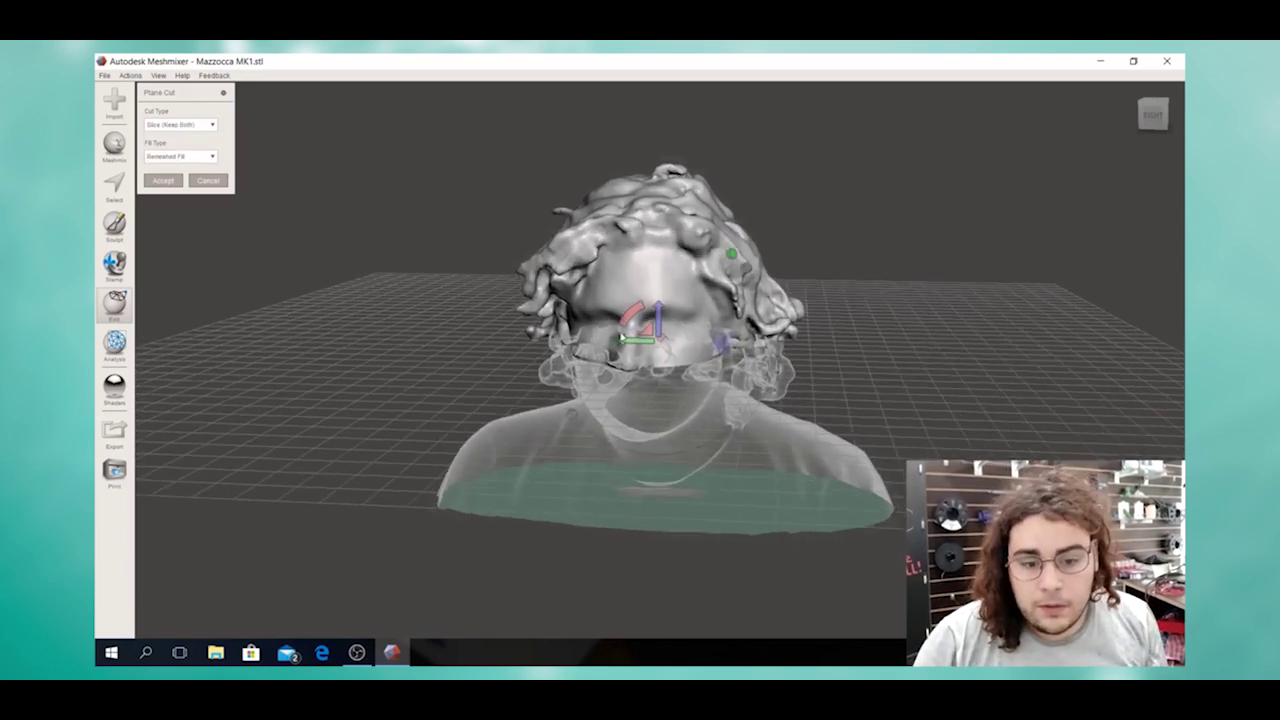
{"action": "scroll", "coordinate": [621, 338], "scroll_direction": "up", "scroll_amount": 1}
{"action": "left_click_drag", "start_coordinate": [638, 313], "coordinate": [736, 293]}
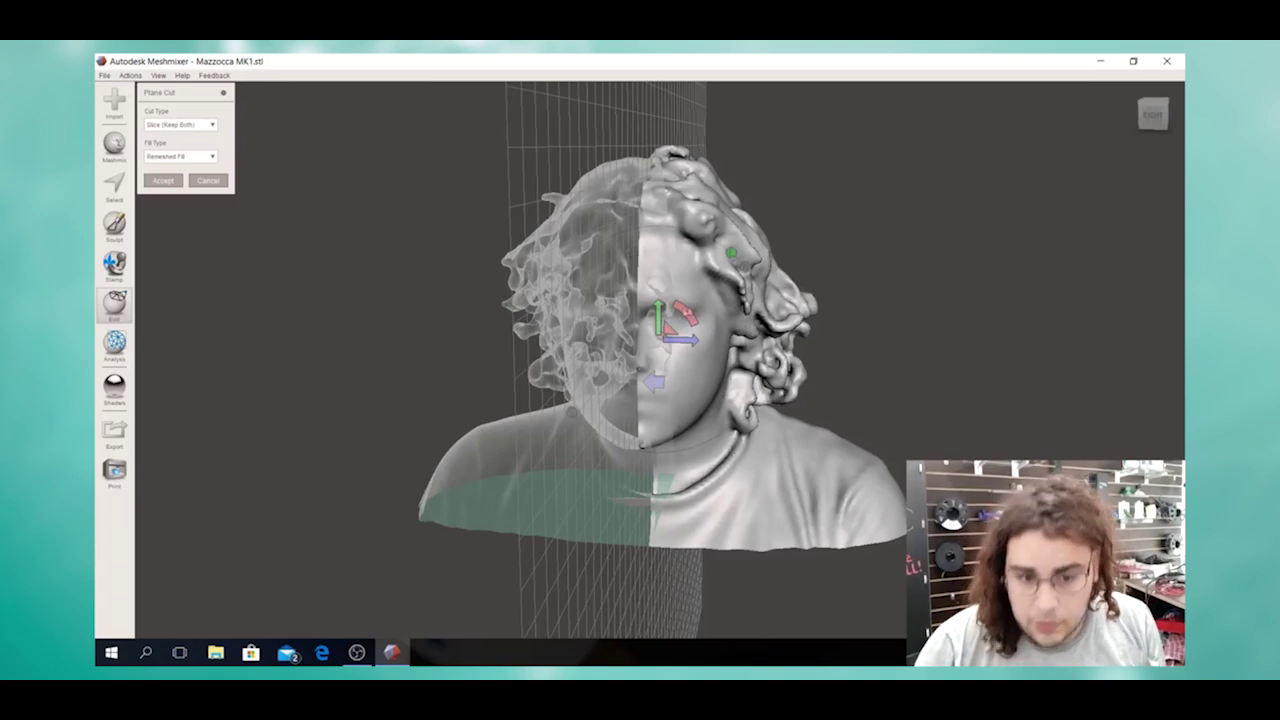
{"action": "scroll", "coordinate": [688, 362], "scroll_direction": "up", "scroll_amount": 5}
{"action": "scroll", "coordinate": [688, 362], "scroll_direction": "up", "scroll_amount": 3}
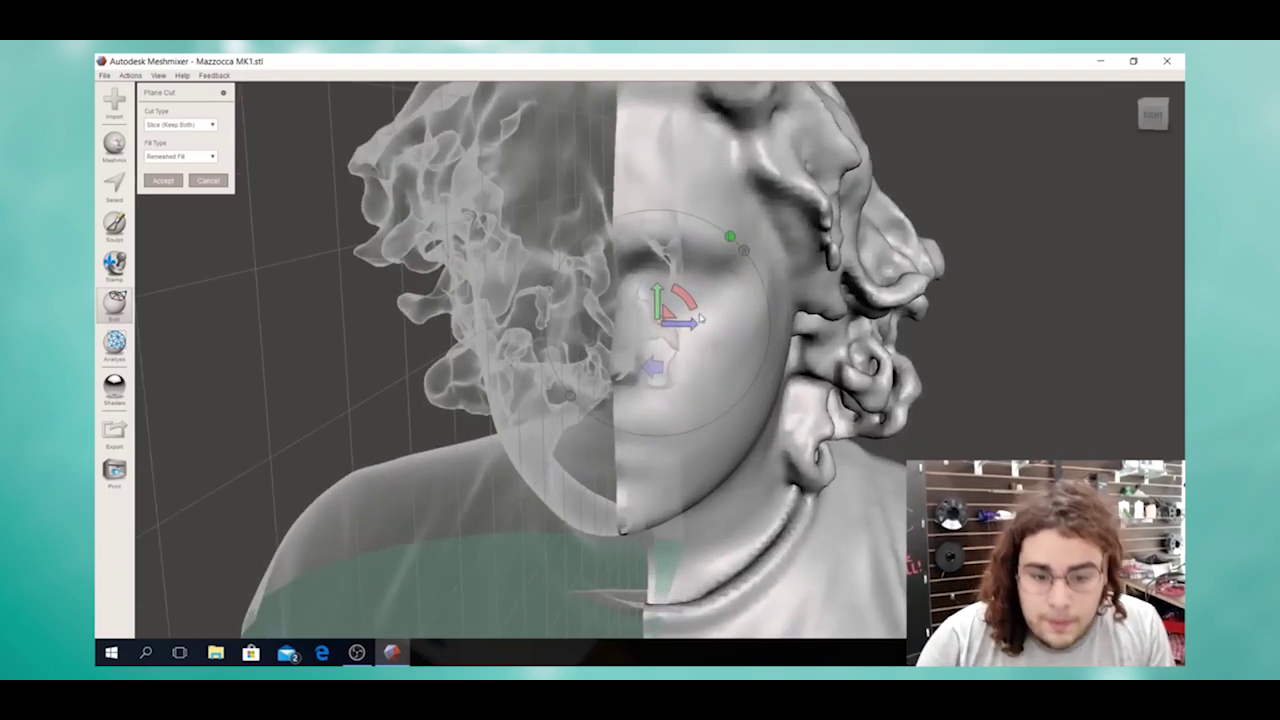
{"action": "left_click_drag", "start_coordinate": [692, 328], "coordinate": [675, 324]}
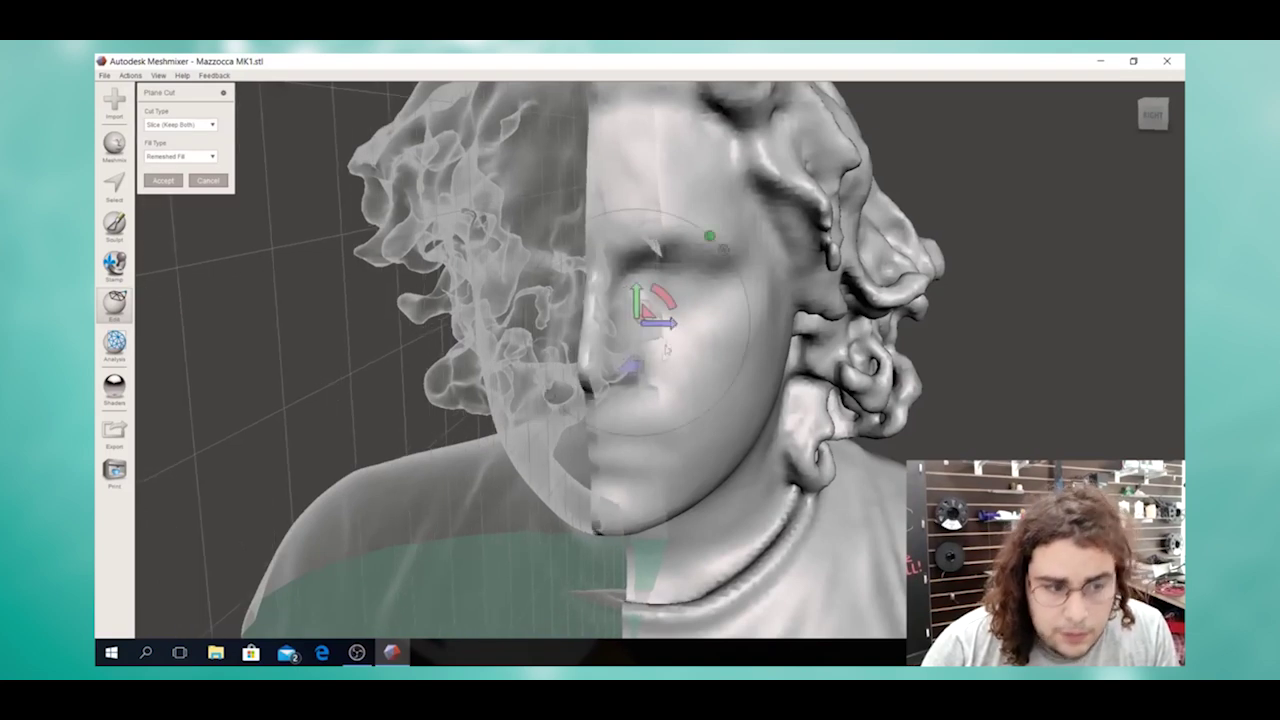
{"action": "left_click", "coordinate": [162, 181]}
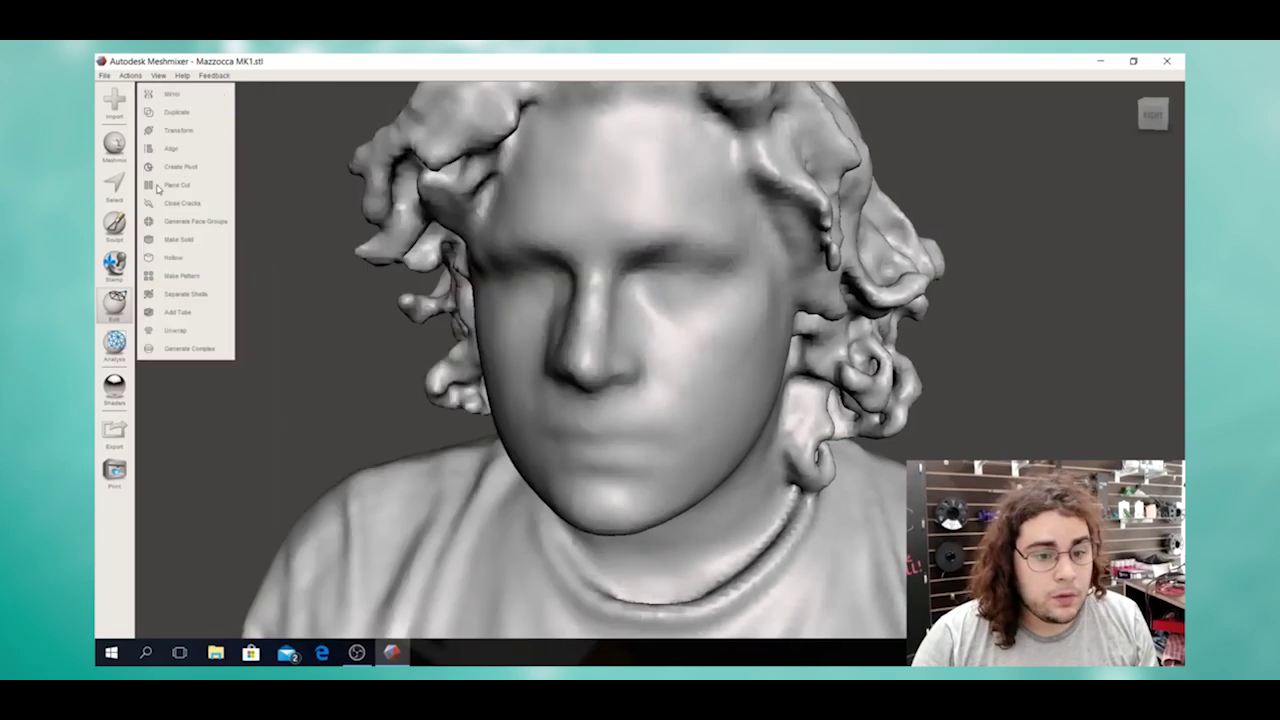
Step: Separate the sliced bust into individual shells
{"action": "scroll", "coordinate": [563, 340], "scroll_direction": "down", "scroll_amount": 3}
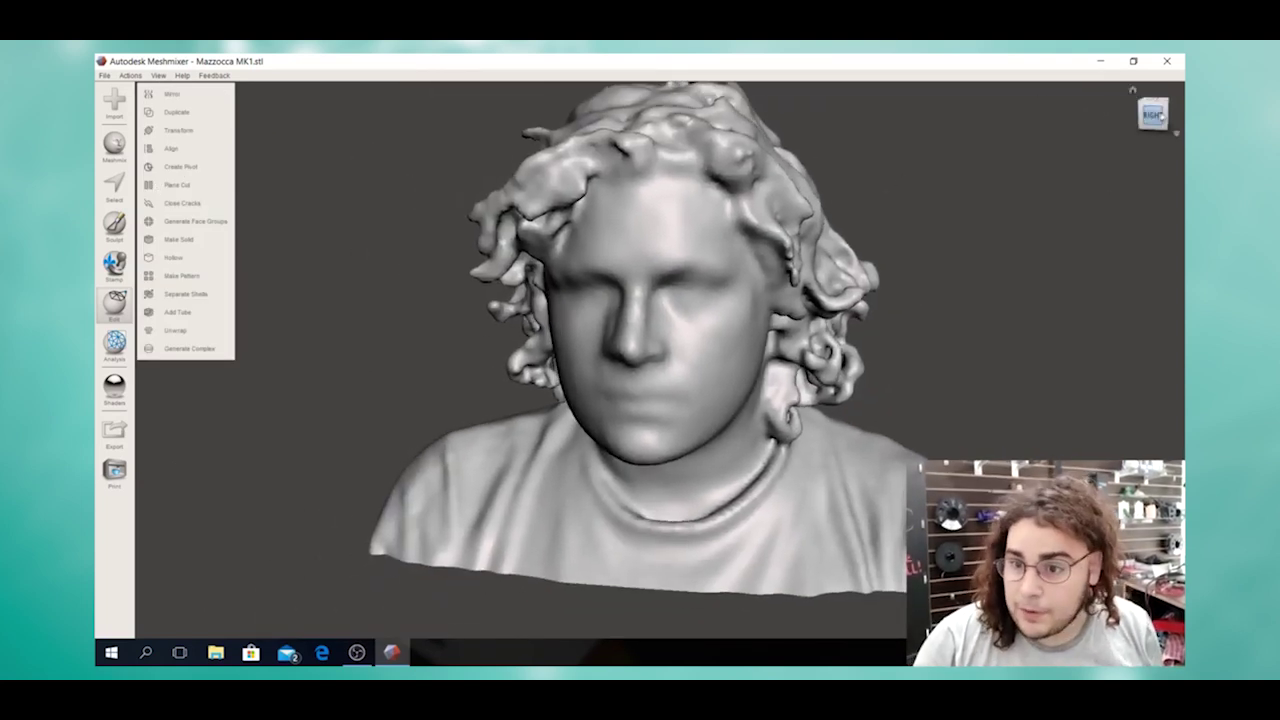
{"action": "mouse_move", "coordinate": [1157, 115]}
{"action": "left_mouse_down"}
{"action": "mouse_move", "coordinate": [910, 190]}
{"action": "mouse_move", "coordinate": [820, 91]}
{"action": "mouse_move", "coordinate": [971, 143]}
{"action": "mouse_move", "coordinate": [1155, 112]}
{"action": "left_mouse_up"}
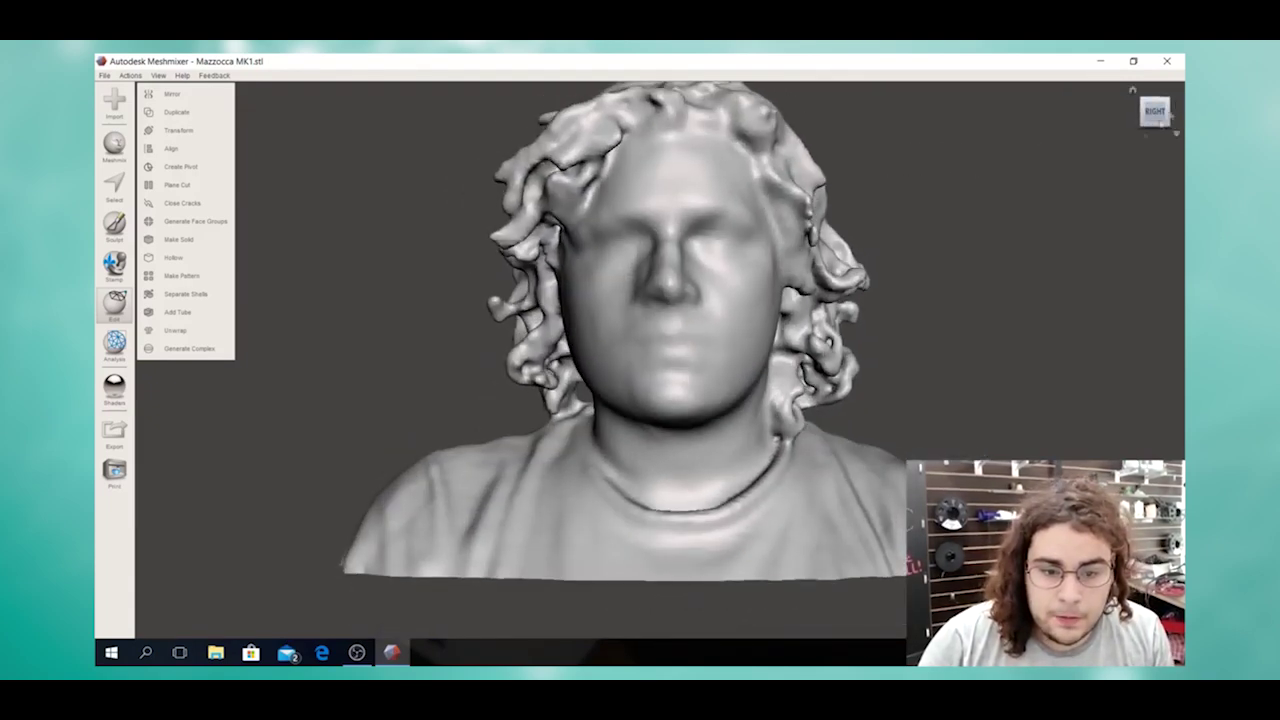
{"action": "left_click", "coordinate": [194, 300]}
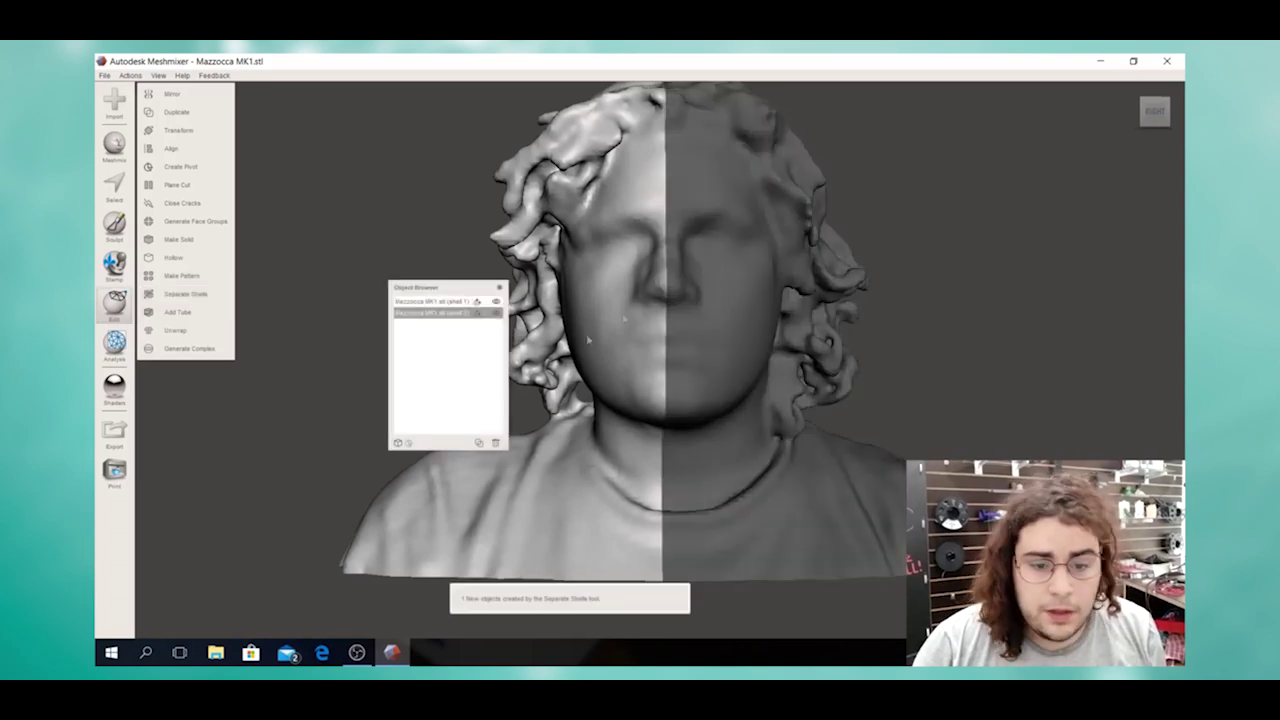
Step: Select the two bust halves alternately to check that they are separate objects, finishing on shell 2
{"action": "left_click", "coordinate": [640, 220]}
{"action": "left_click", "coordinate": [746, 204]}
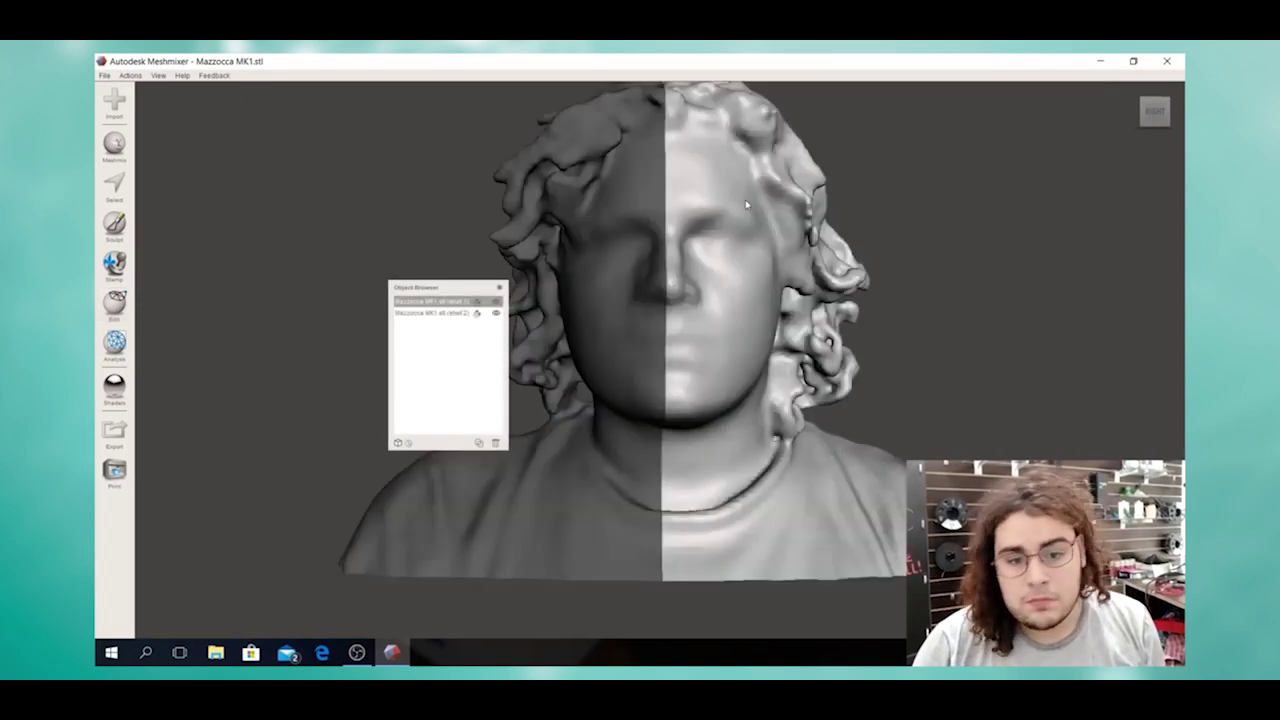
{"action": "left_click", "coordinate": [658, 205]}
{"action": "left_click", "coordinate": [723, 197]}
{"action": "left_click", "coordinate": [605, 196]}
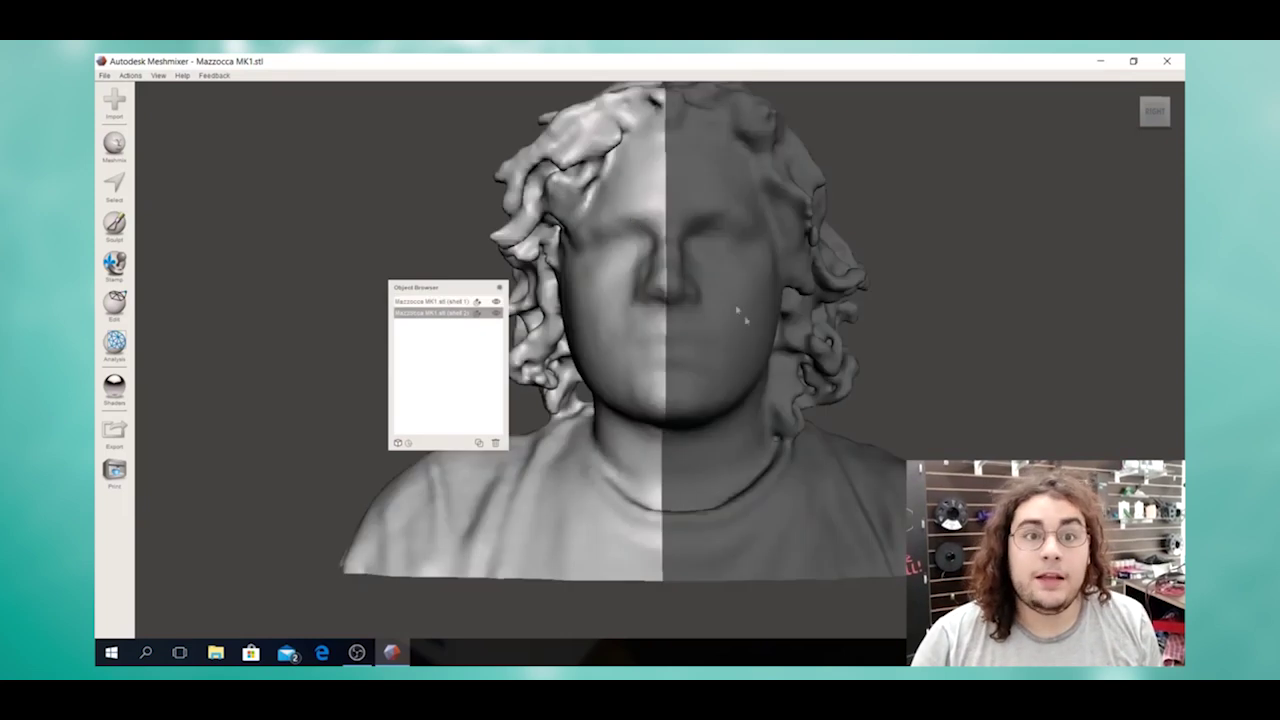
Step: Export the selected shell 2 half of the bust as f1 in STL ASCII format to the Documentos folder, and close the object list
{"action": "left_click", "coordinate": [104, 75]}
{"action": "left_click", "coordinate": [130, 243]}
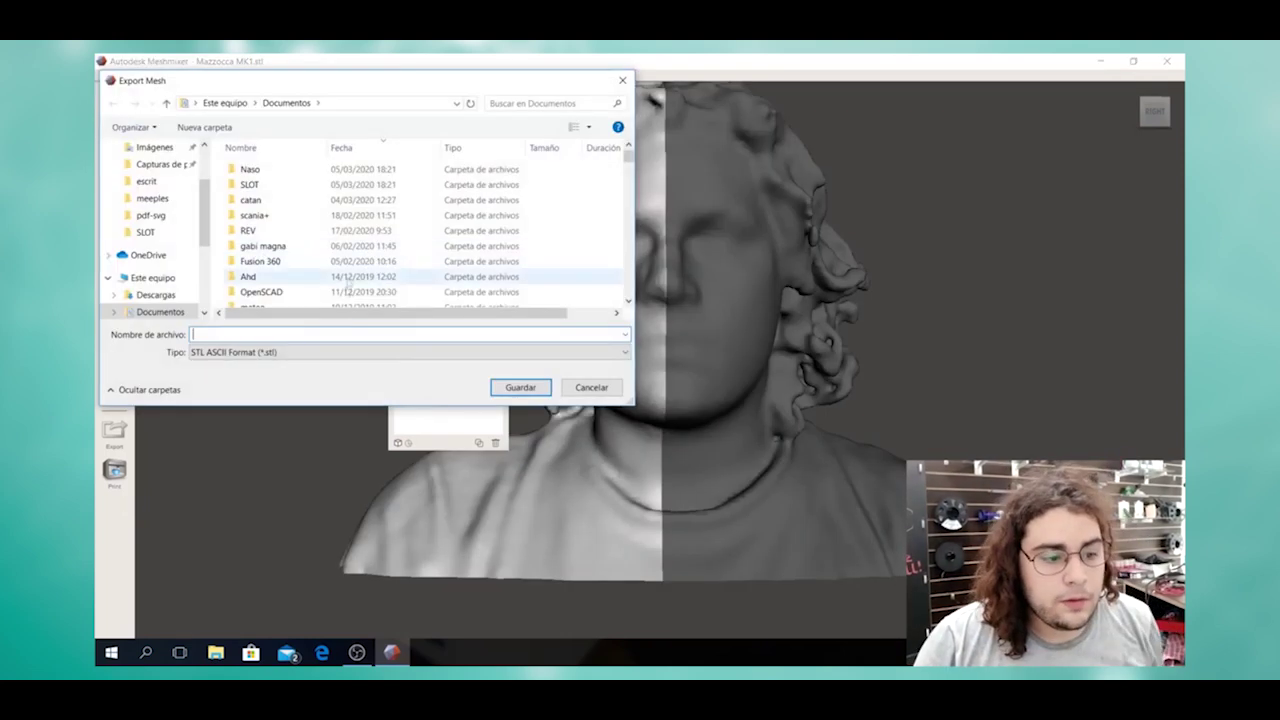
{"action": "type", "text": "f1"}
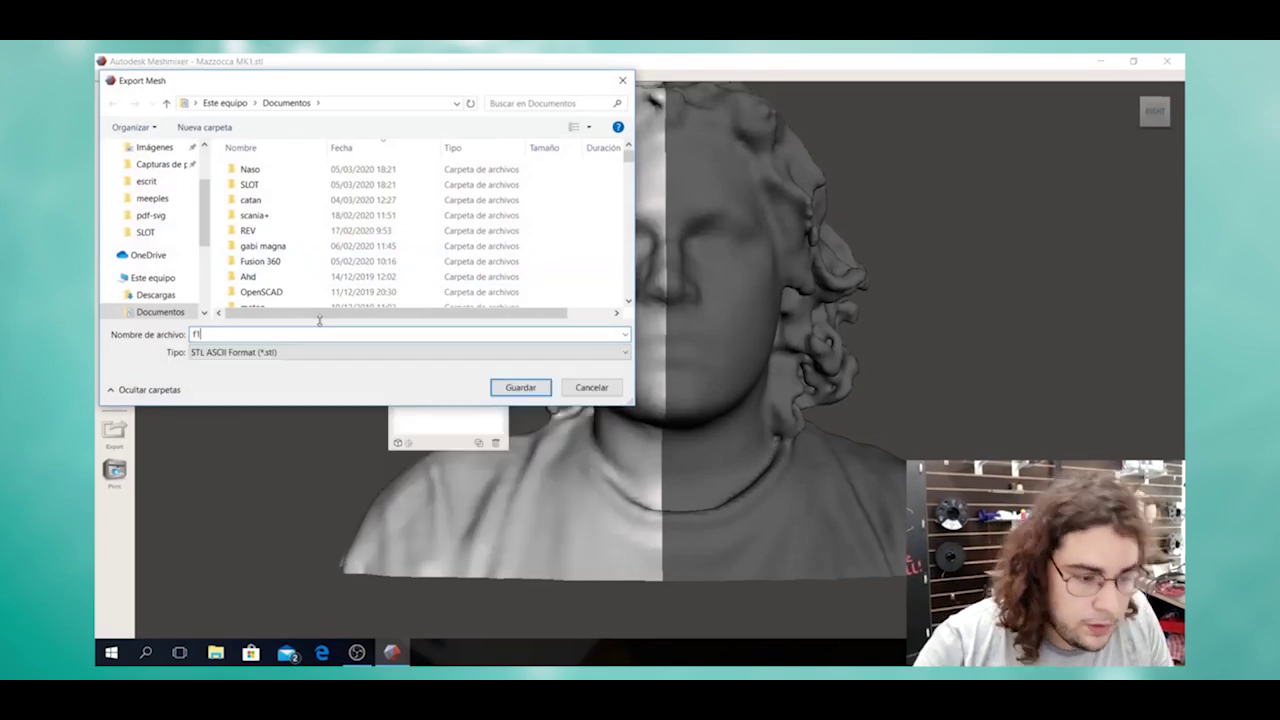
{"action": "left_click", "coordinate": [521, 390]}
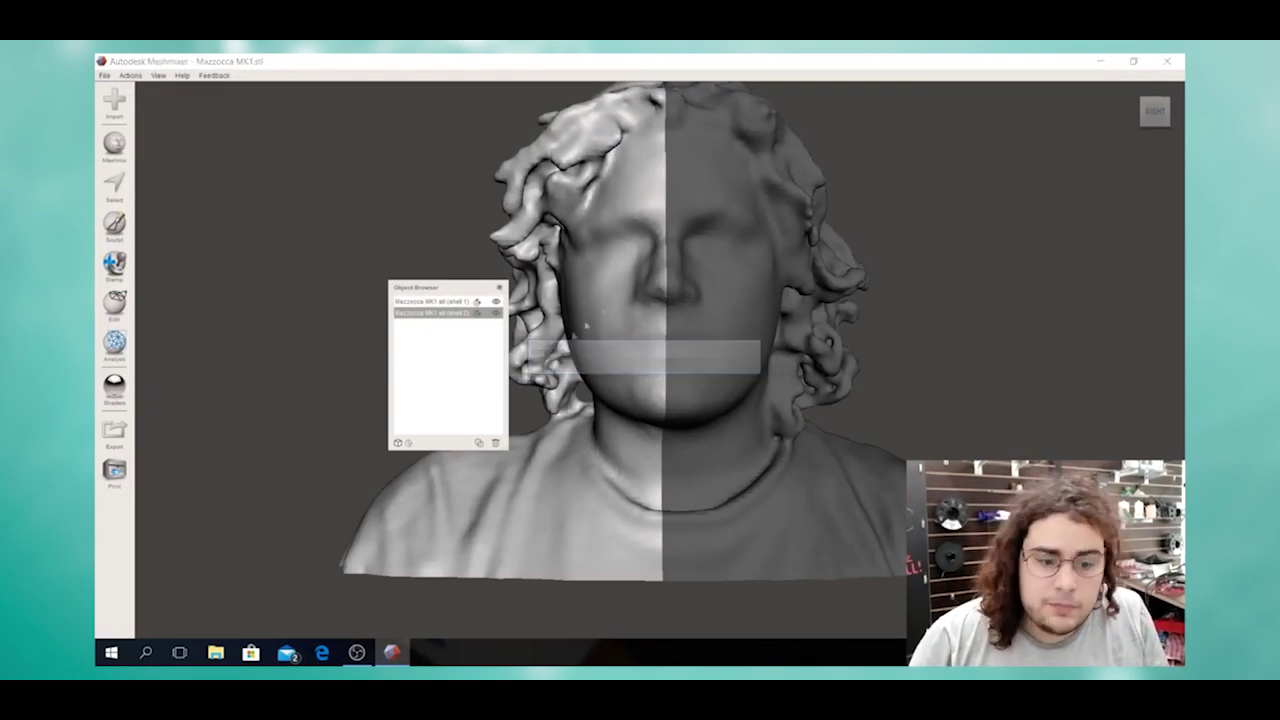
{"action": "left_click", "coordinate": [500, 287]}
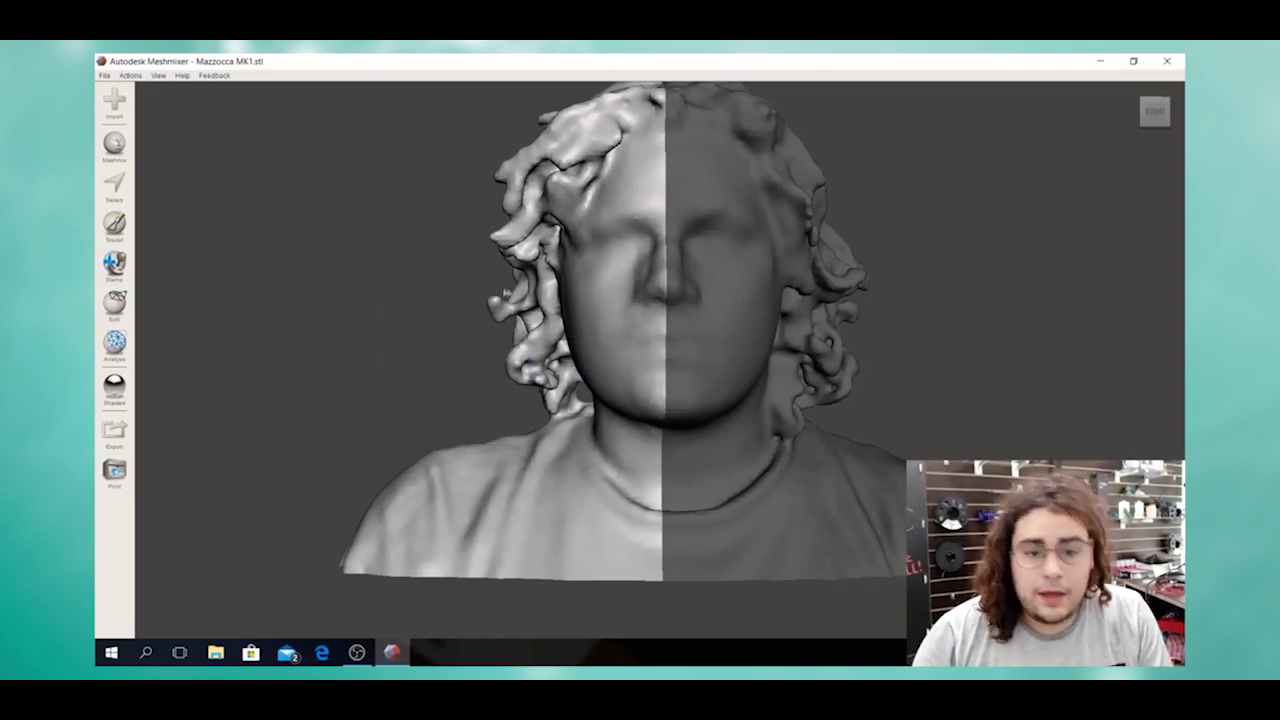
{"action": "scroll", "coordinate": [728, 280], "scroll_direction": "down", "scroll_amount": 2}
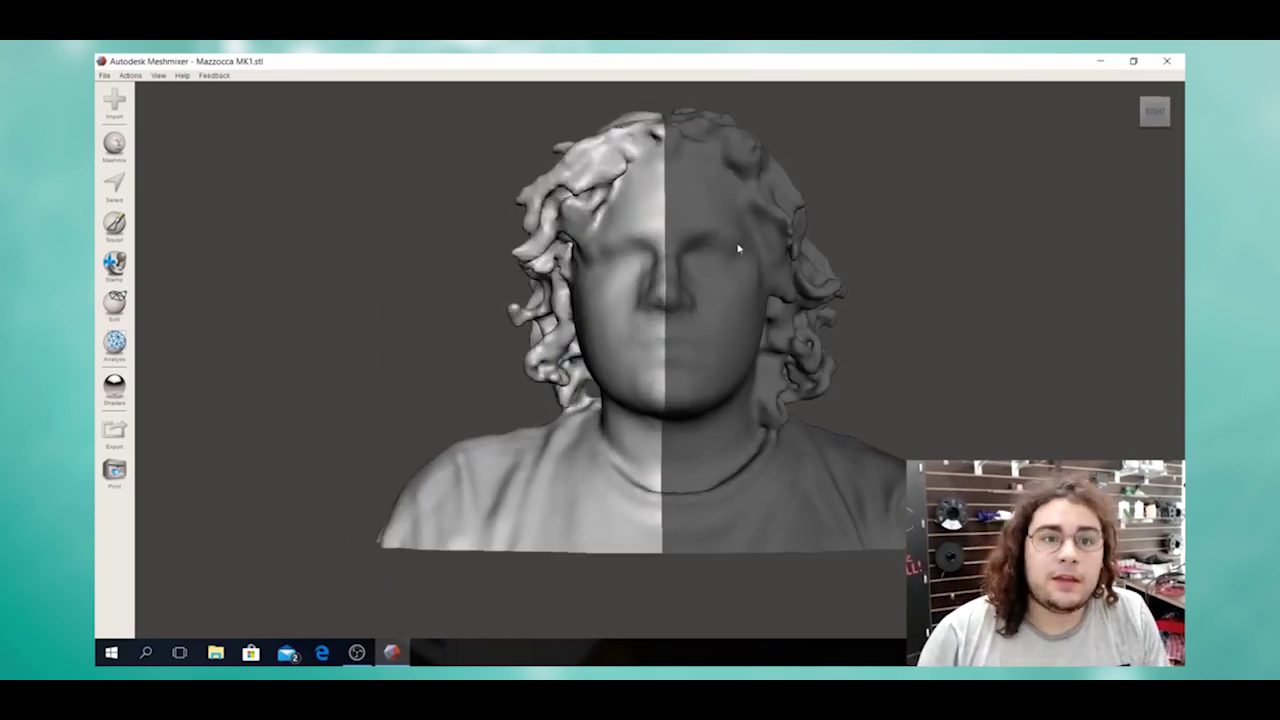
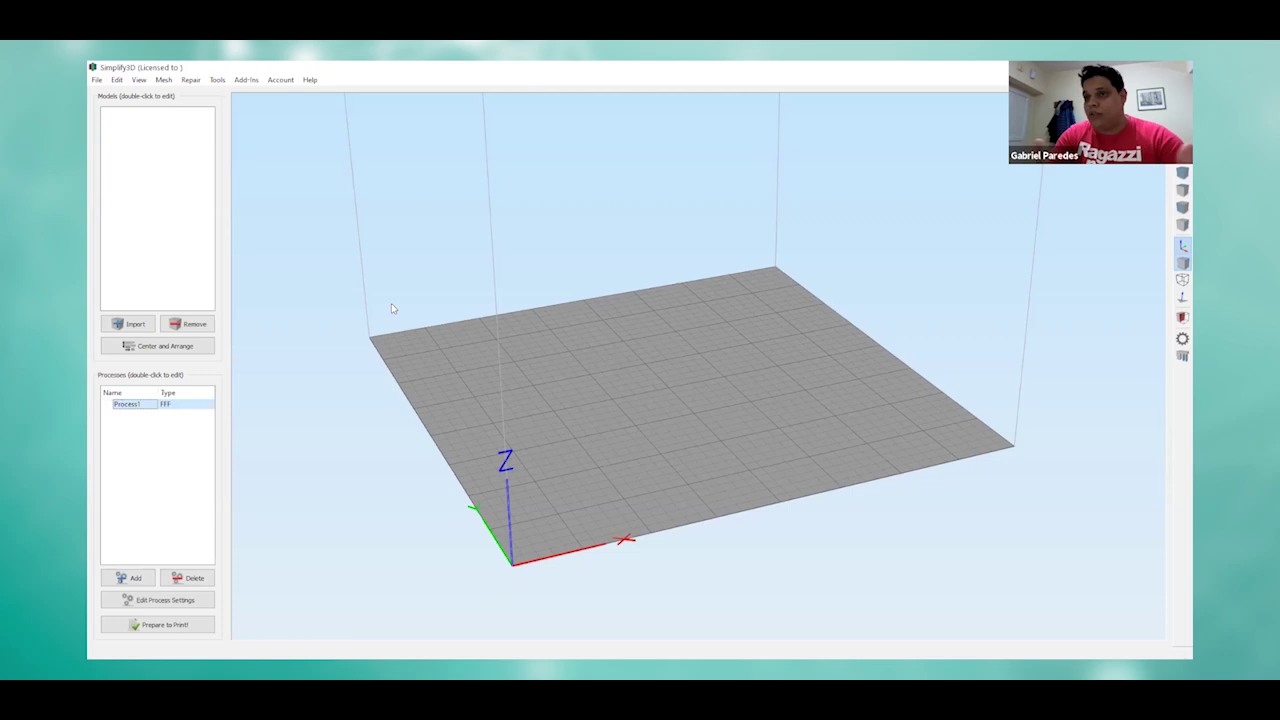
Step: Switch to Simplify3D and import test_support_structure.stl from the AA Testing folder onto the build plate
{"action": "left_click", "coordinate": [140, 324]}
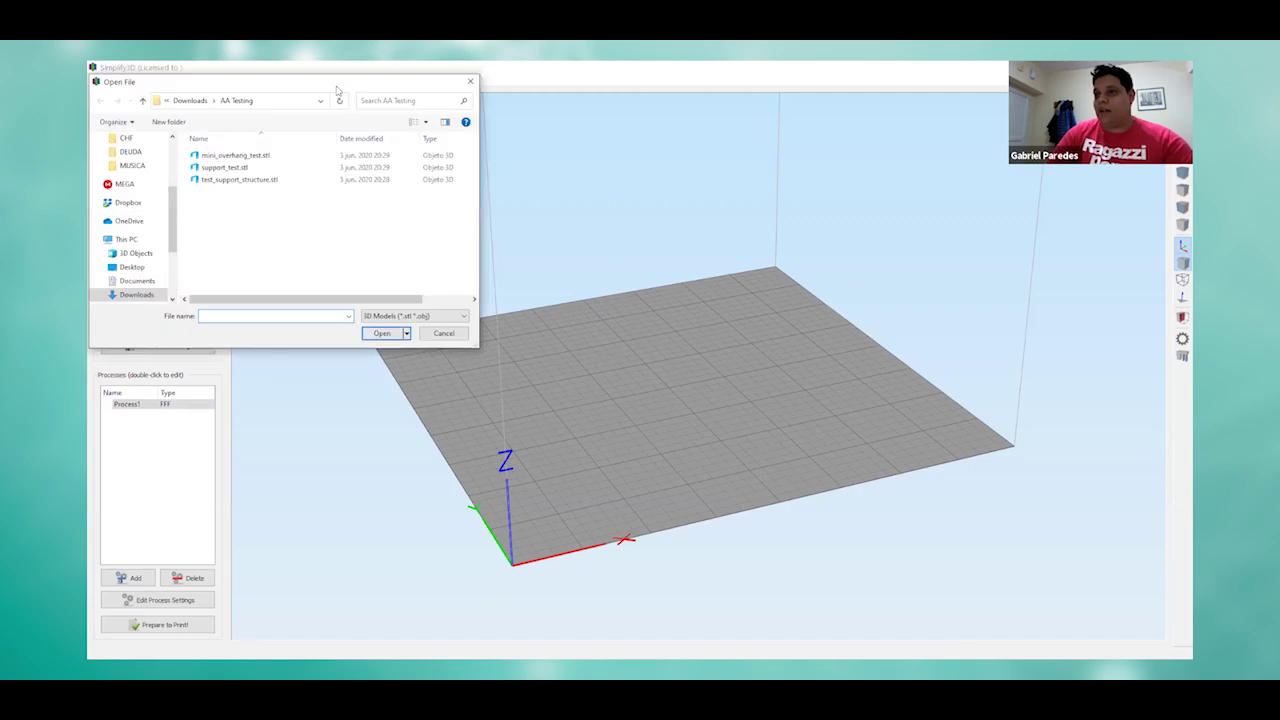
{"action": "double_click", "coordinate": [239, 179]}
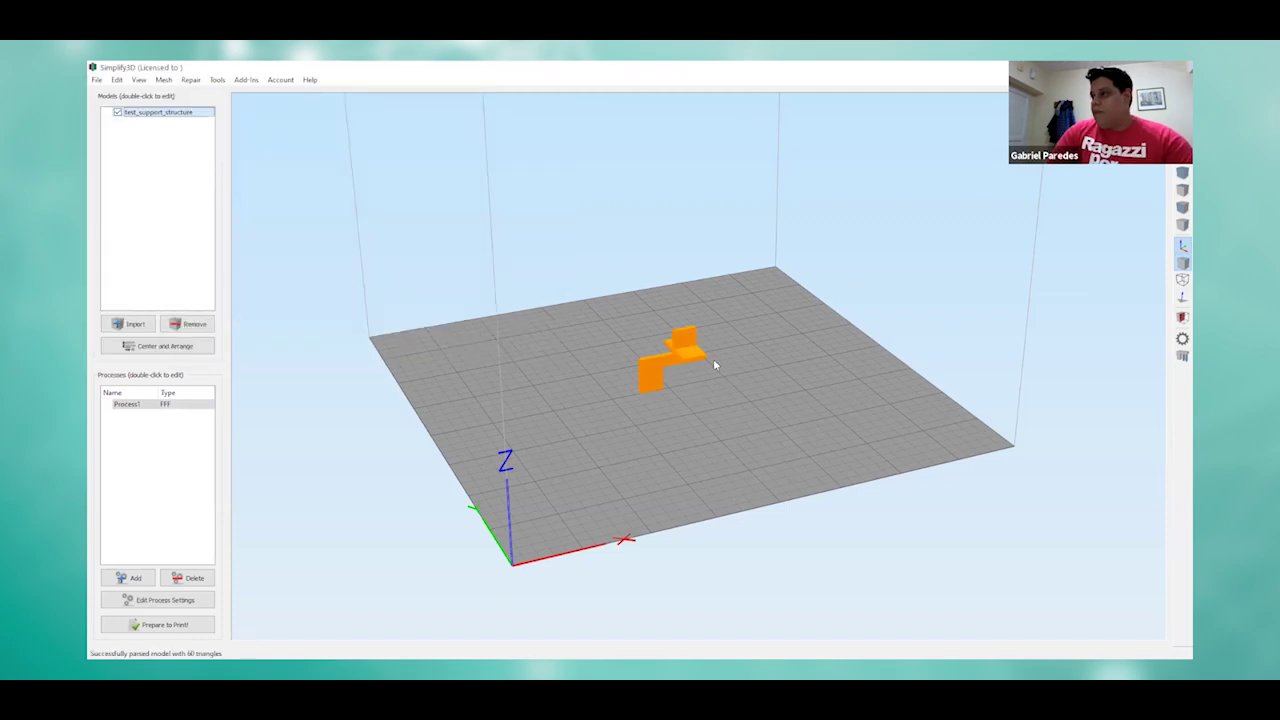
{"action": "left_click_drag", "start_coordinate": [1090, 364], "coordinate": [1040, 370]}
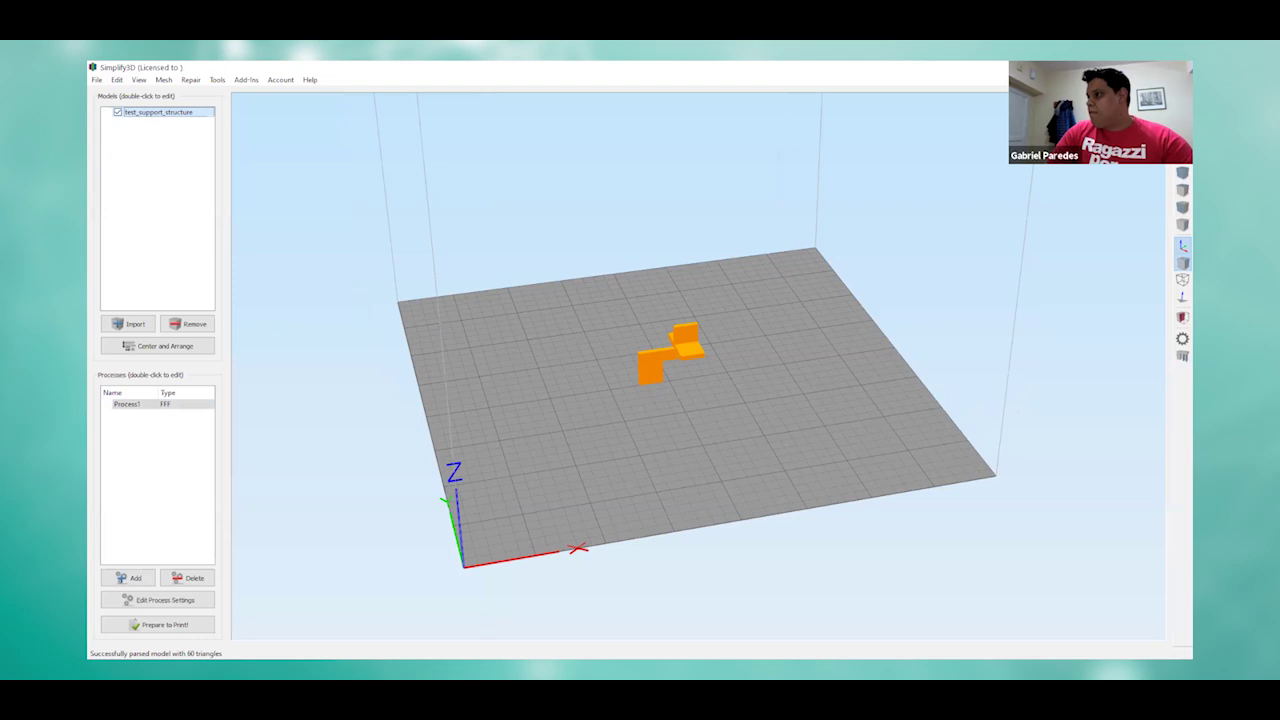
Step: Scale the support test model uniformly to 400% and check its overhangs from several angles
{"action": "double_click", "coordinate": [1128, 240]}
{"action": "type", "text": "400"}
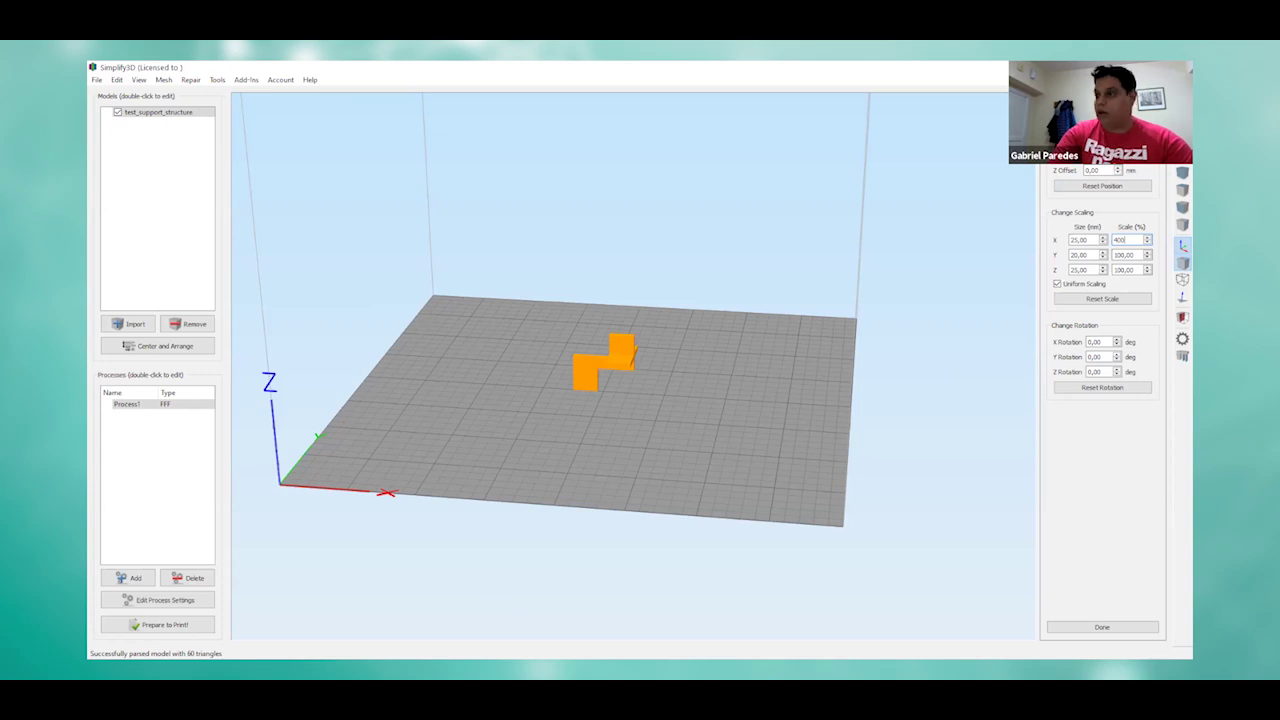
{"action": "key", "text": "Return"}
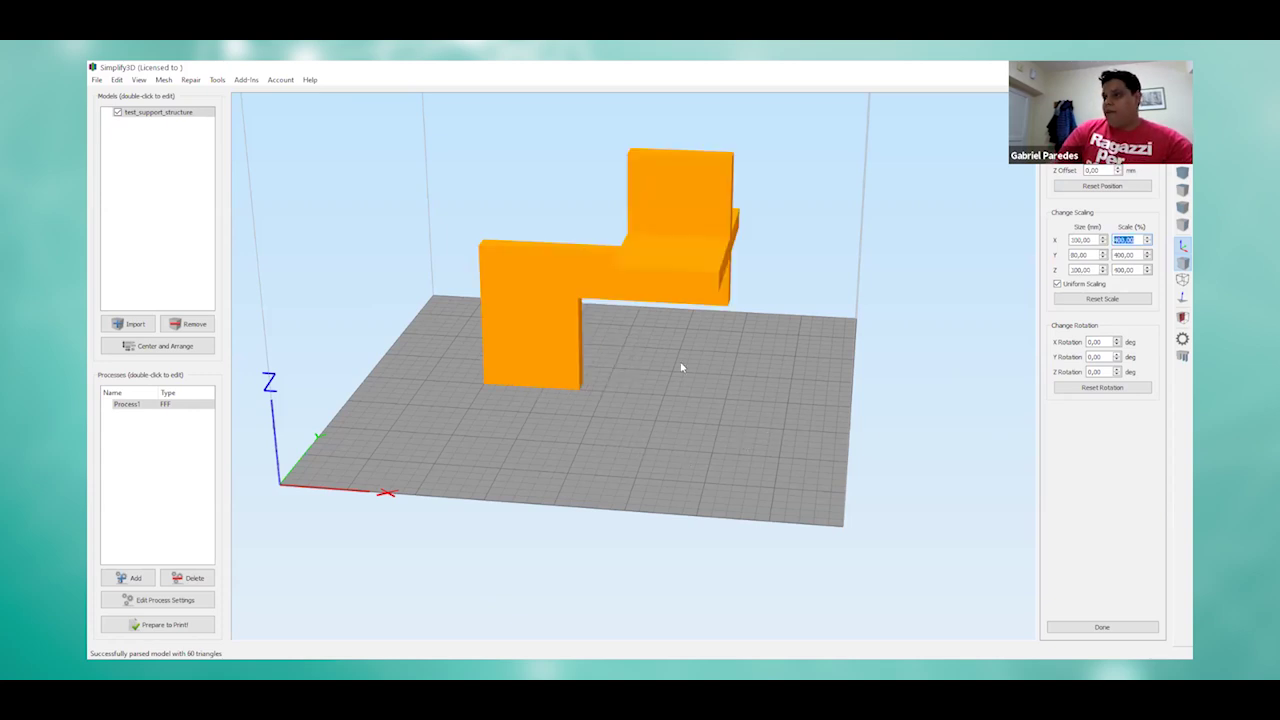
{"action": "left_click_drag", "start_coordinate": [654, 366], "coordinate": [787, 392]}
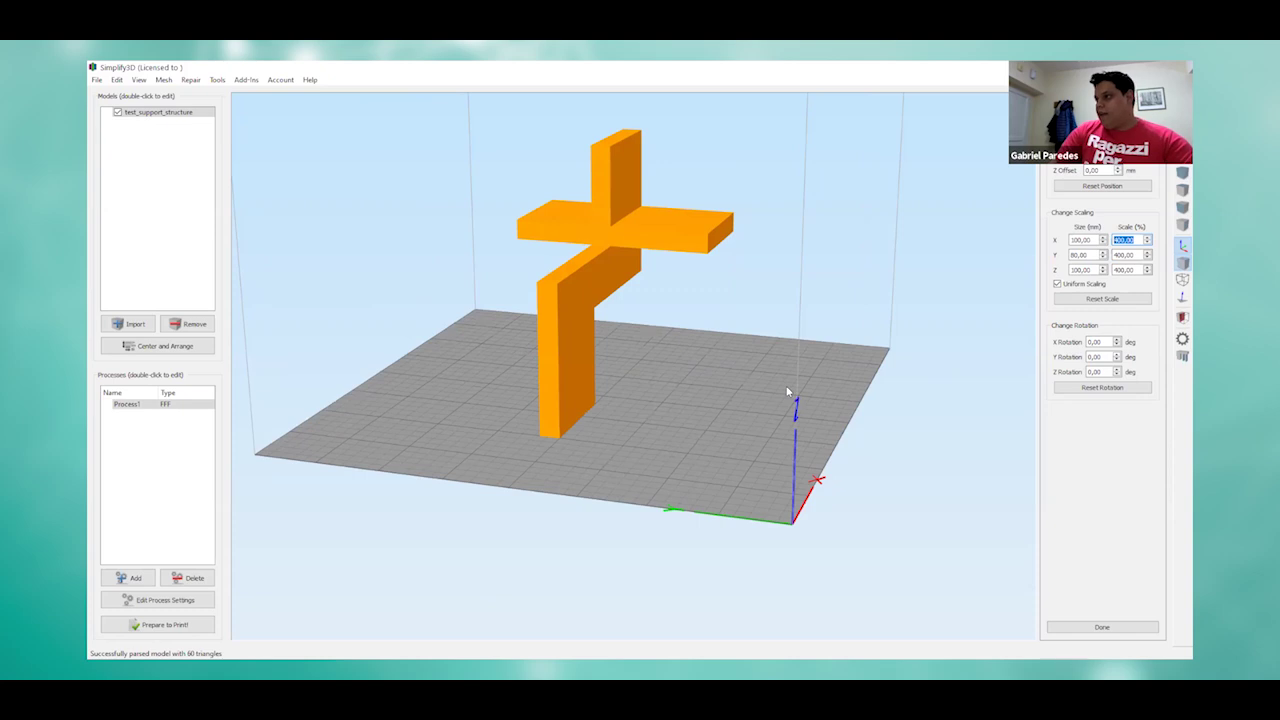
{"action": "key", "text": "ctrl+0"}
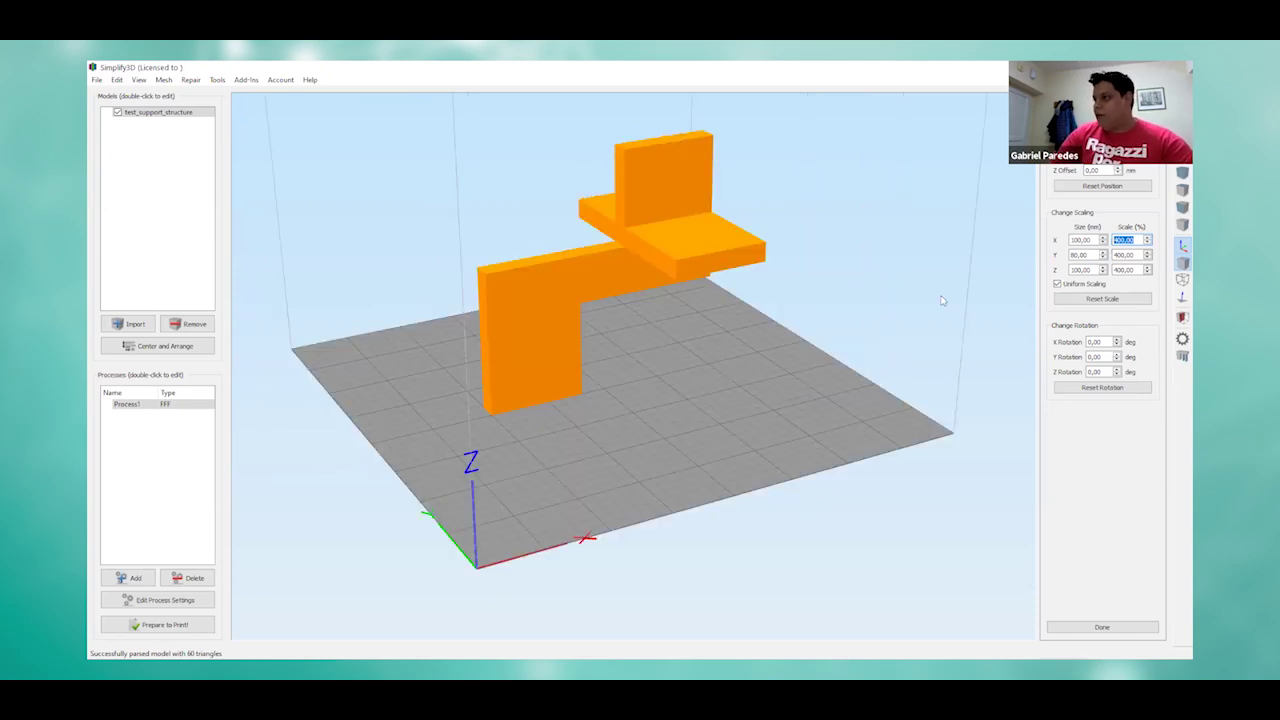
{"action": "key", "text": "ctrl+3"}
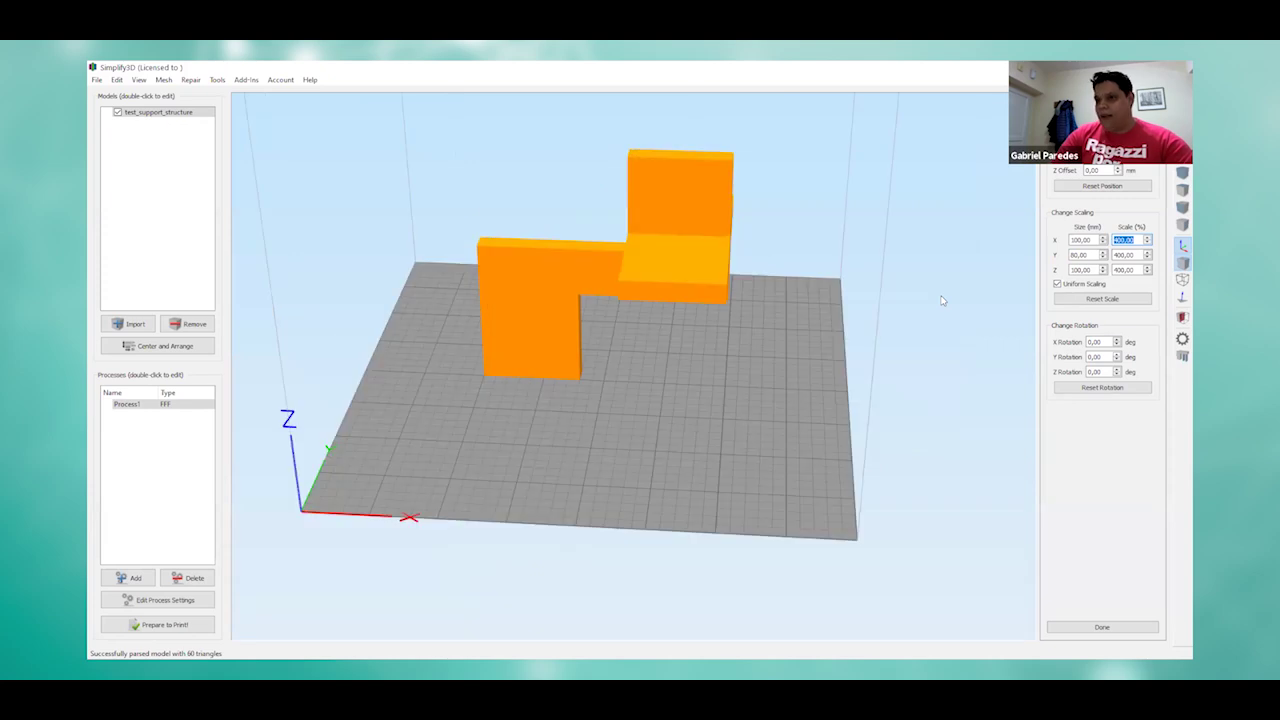
Step: Open the FFF settings of Process1 and show its support options
{"action": "left_click", "coordinate": [197, 404]}
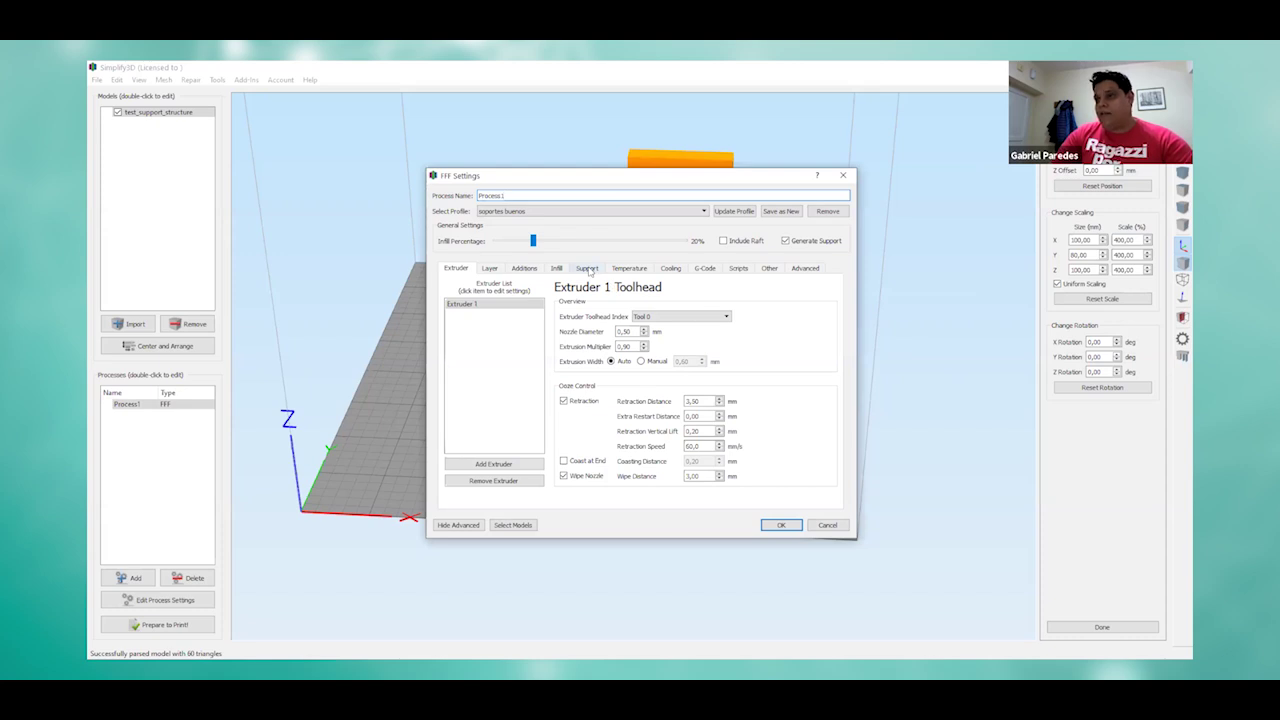
{"action": "left_click", "coordinate": [588, 269]}
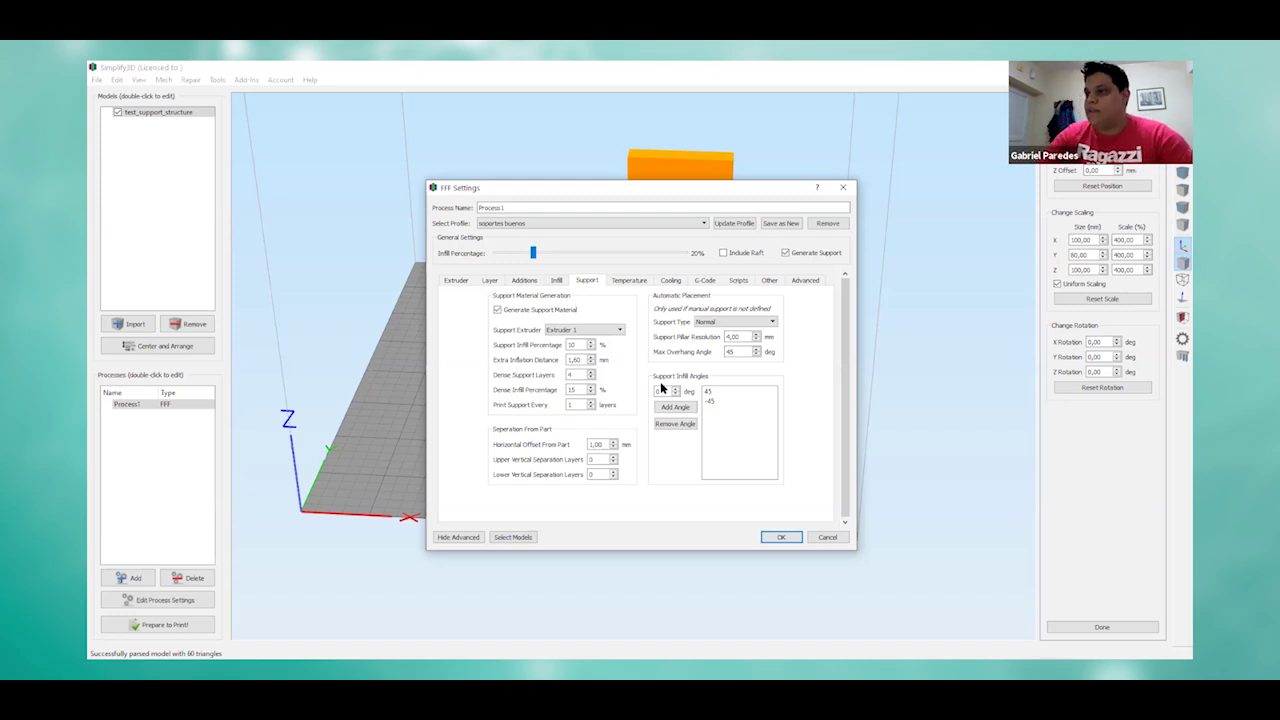
Step: Toggle support material generation off and back on, and look briefly at the cooling settings before returning to the support options
{"action": "left_click", "coordinate": [522, 311]}
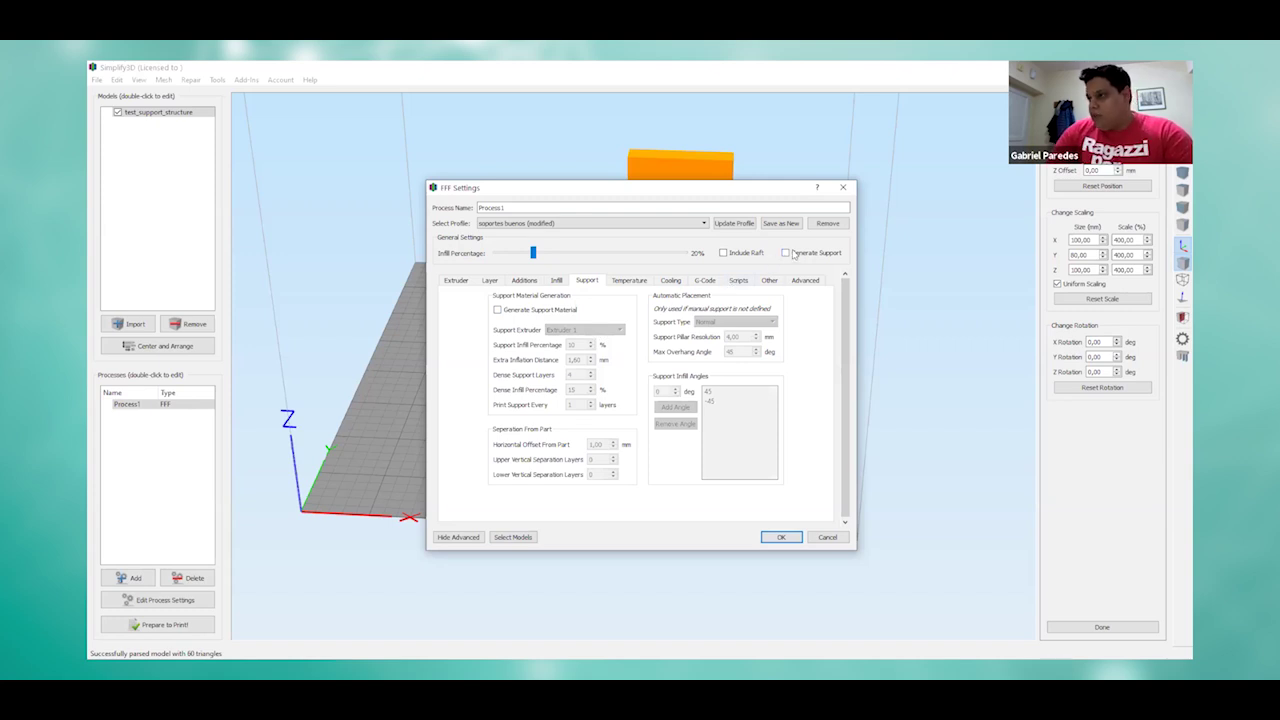
{"action": "left_click", "coordinate": [513, 312]}
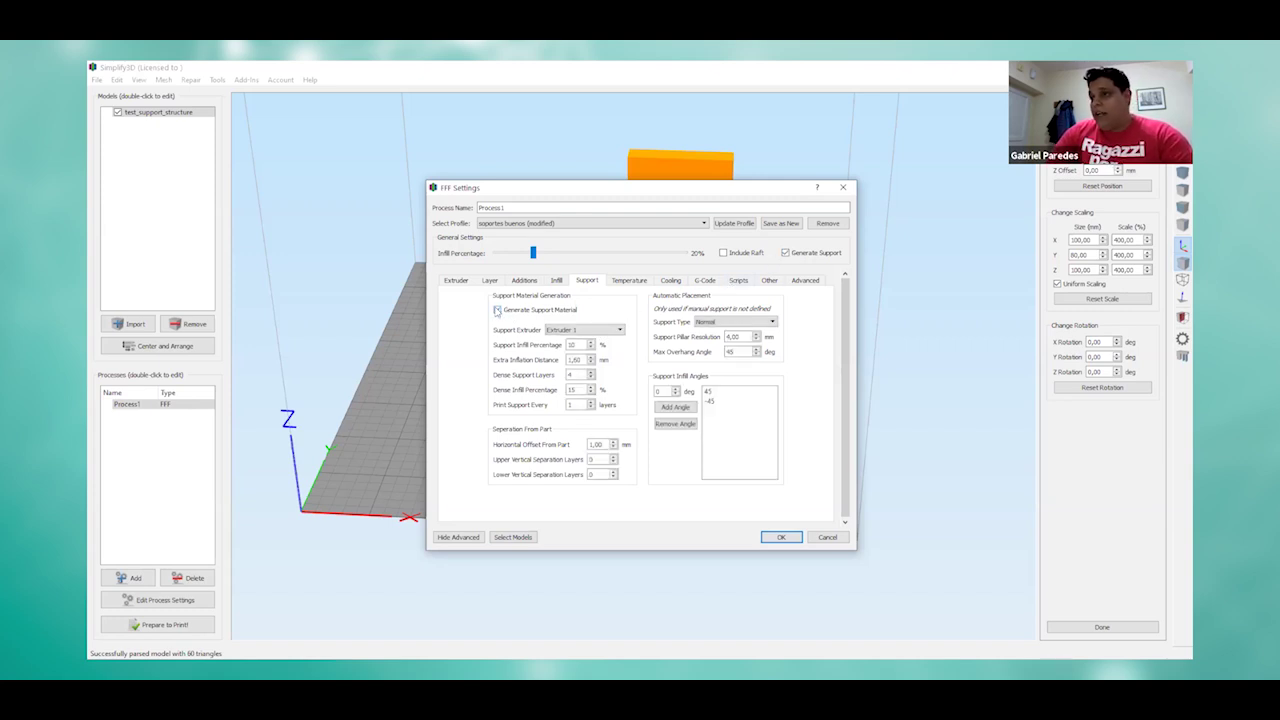
{"action": "left_click", "coordinate": [502, 312]}
{"action": "left_click", "coordinate": [502, 312]}
{"action": "left_click", "coordinate": [502, 312]}
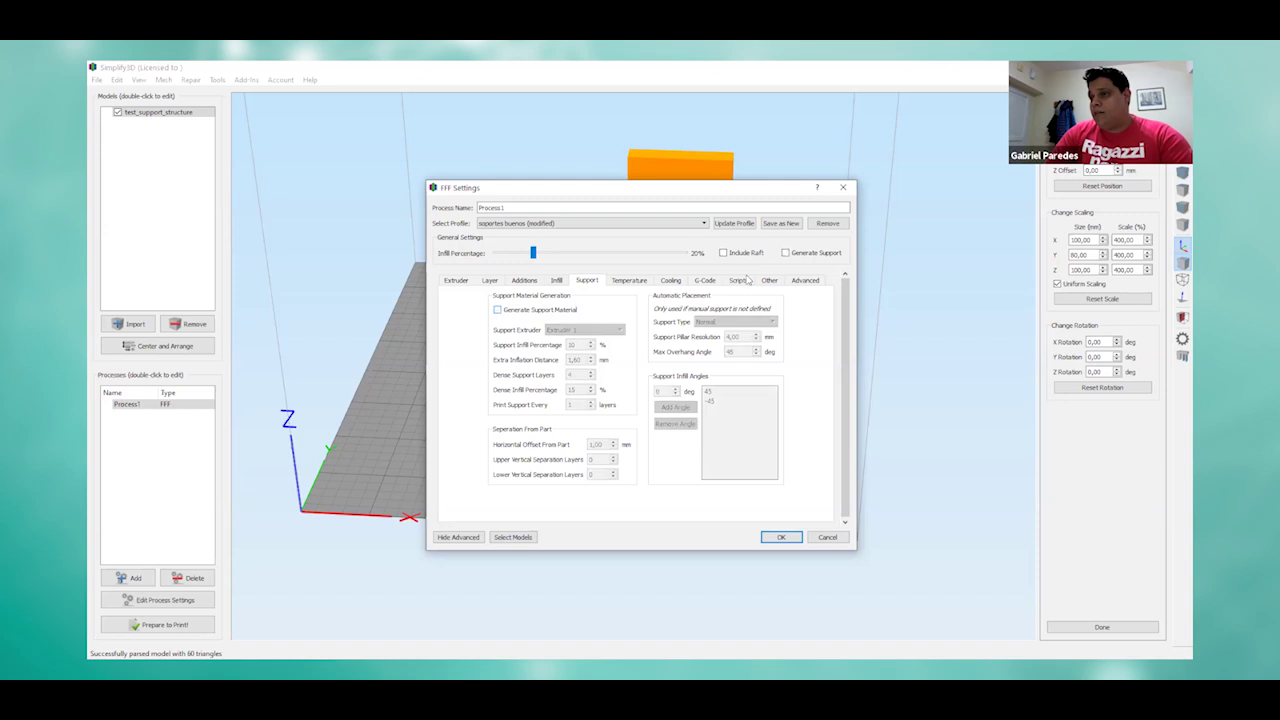
{"action": "left_click", "coordinate": [786, 254]}
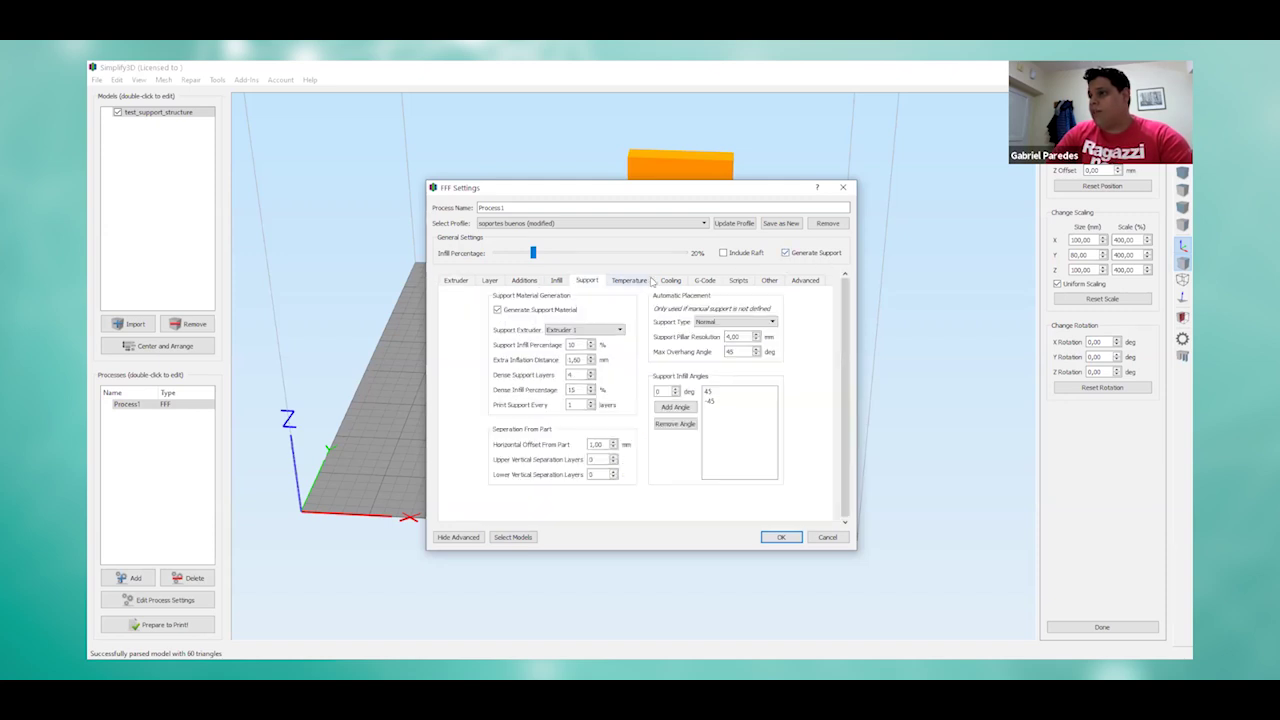
{"action": "left_click", "coordinate": [670, 280]}
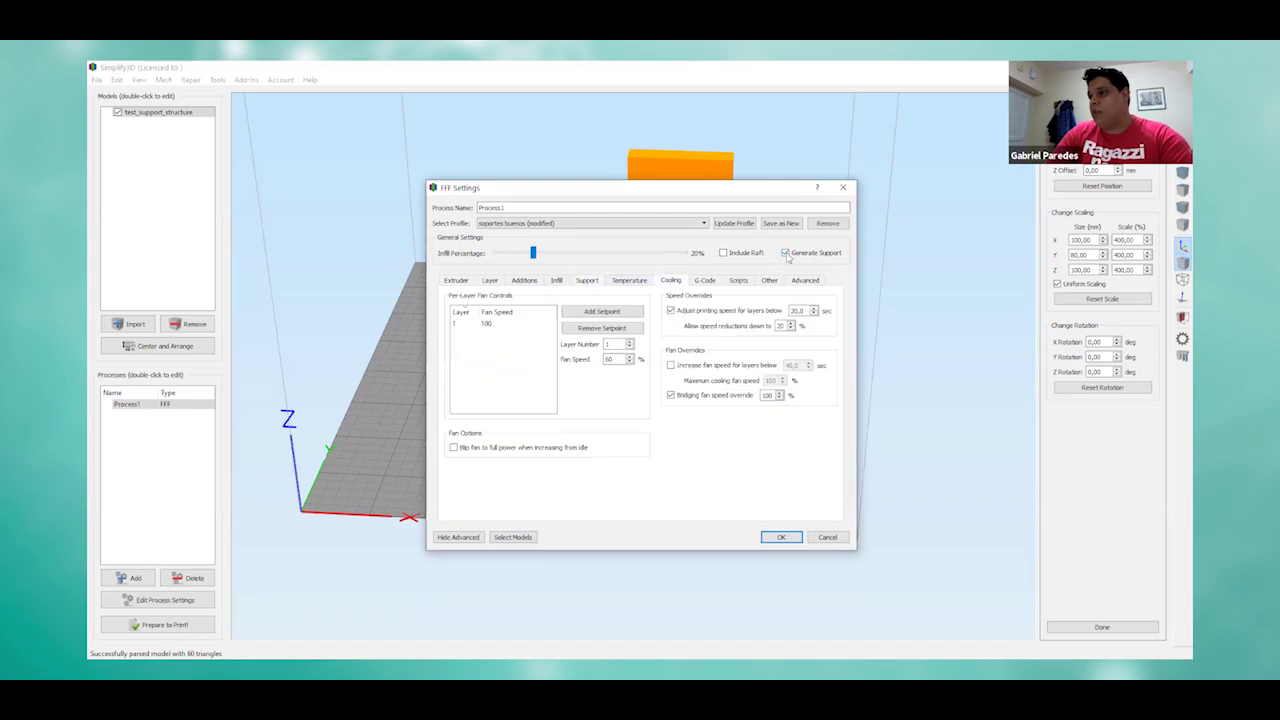
{"action": "left_click", "coordinate": [588, 282]}
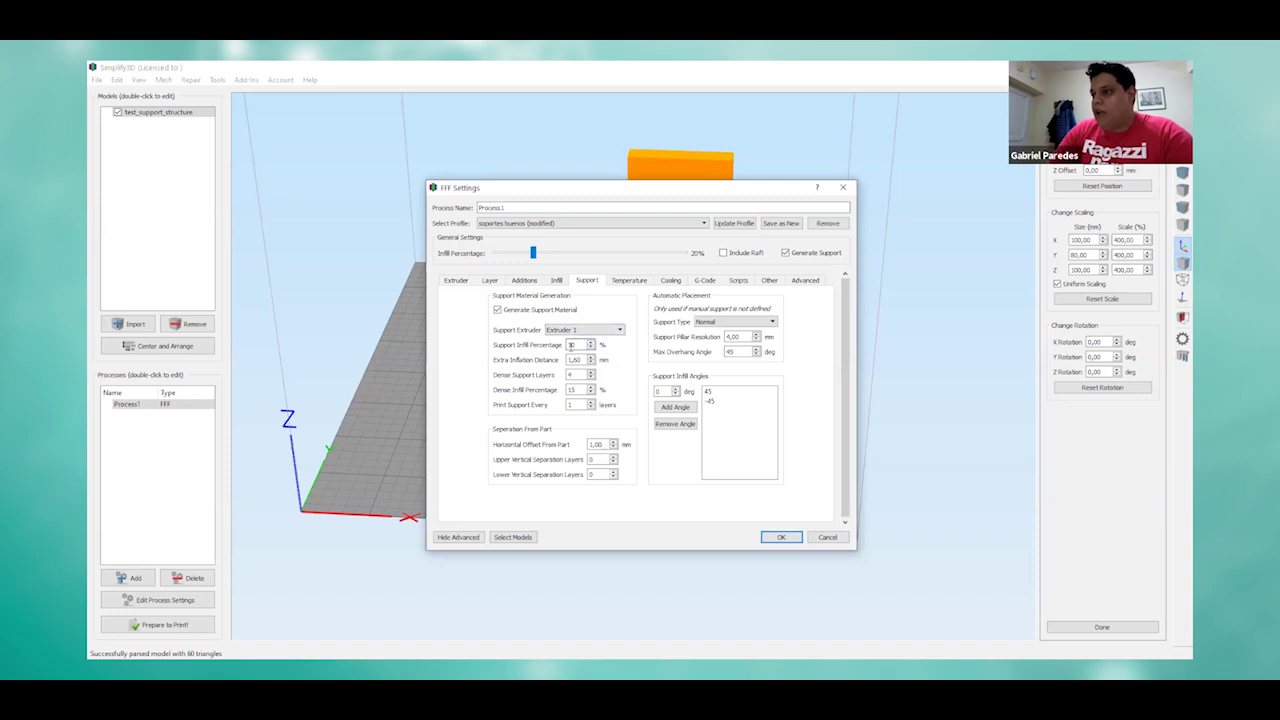
Step: Set the support infill percentage to 10% and accept the process settings
{"action": "double_click", "coordinate": [572, 344]}
{"action": "type", "text": "30"}
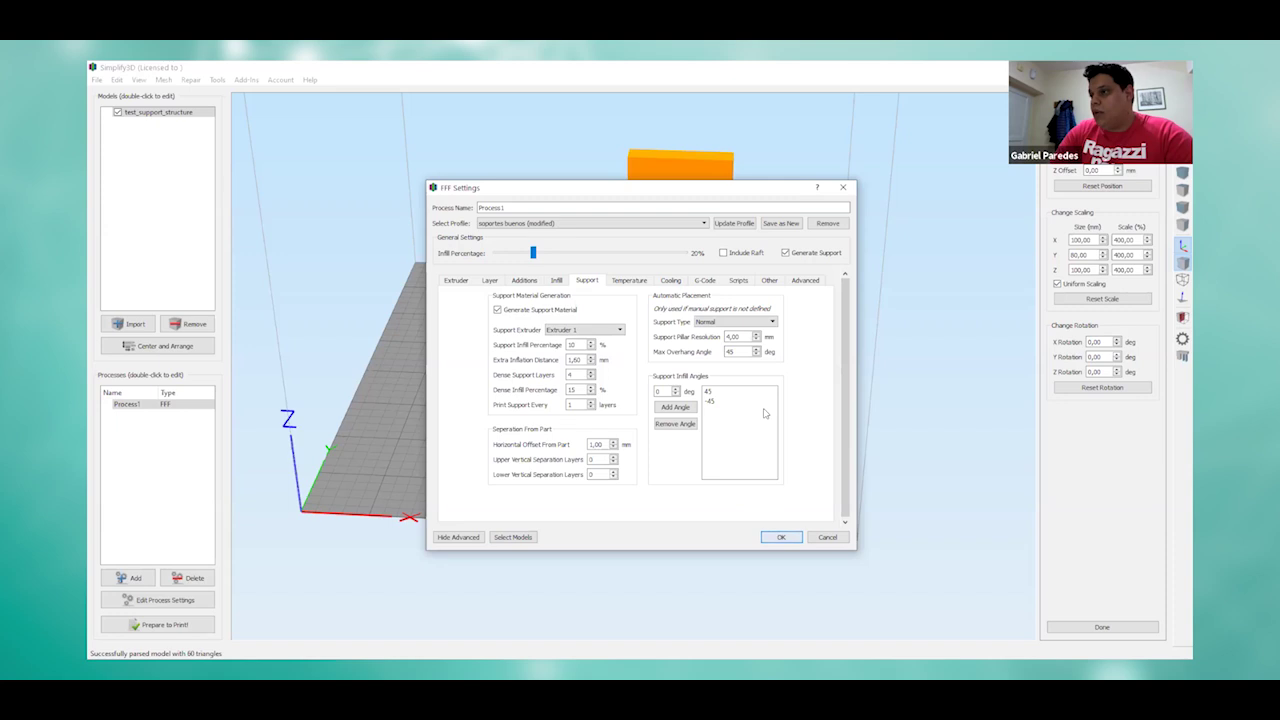
{"action": "left_click", "coordinate": [781, 537]}
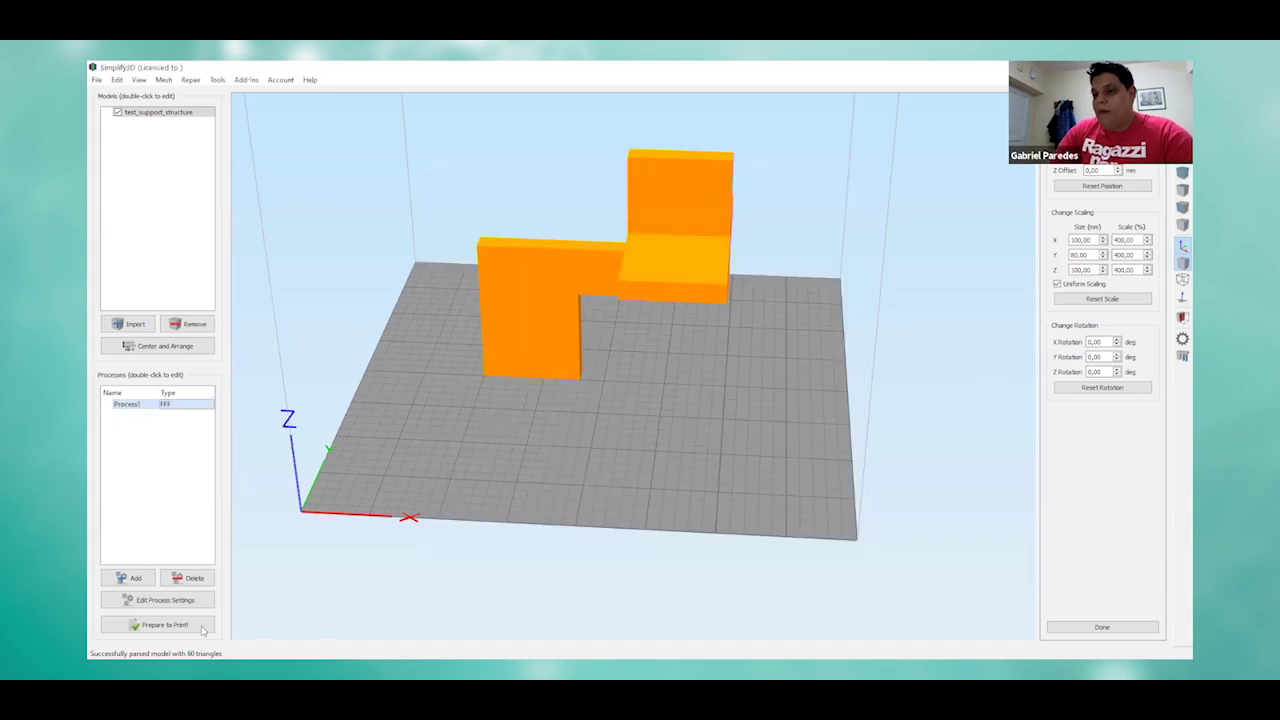
Step: Slice the model and play back the toolpath preview to examine the support structure and its infill on the lower layers
{"action": "left_click", "coordinate": [202, 628]}
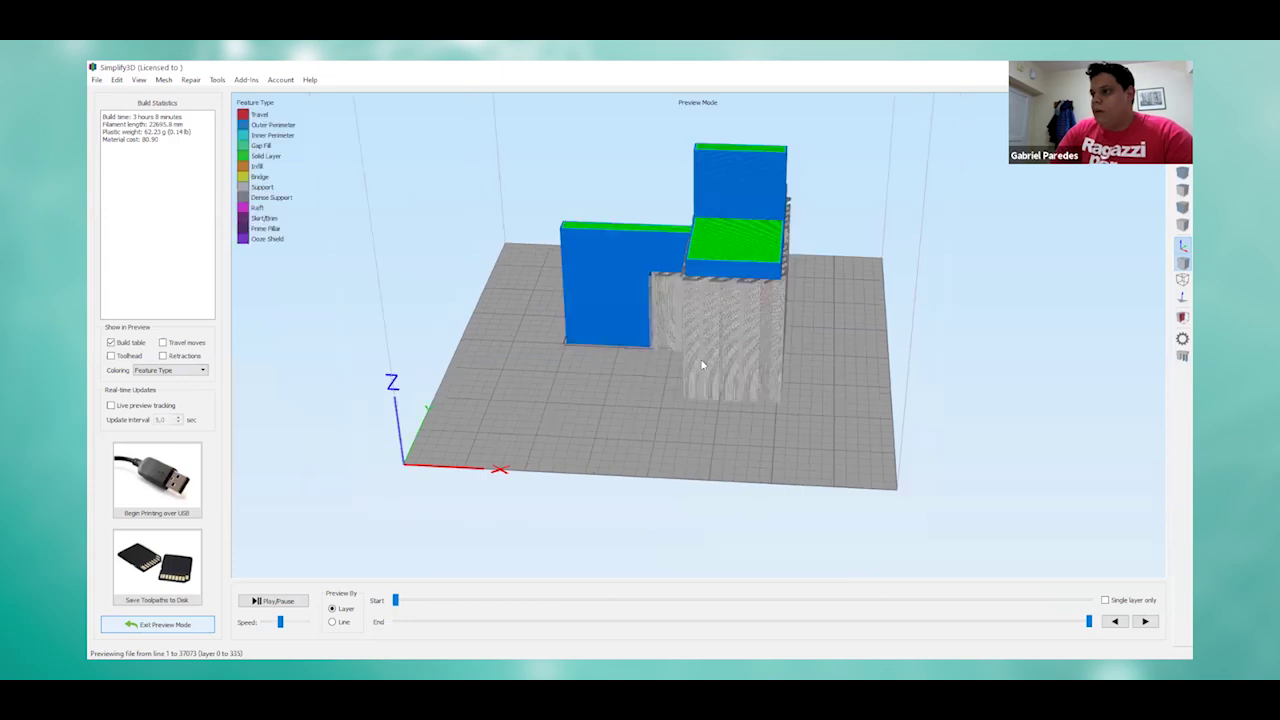
{"action": "left_click_drag", "start_coordinate": [720, 358], "coordinate": [459, 538]}
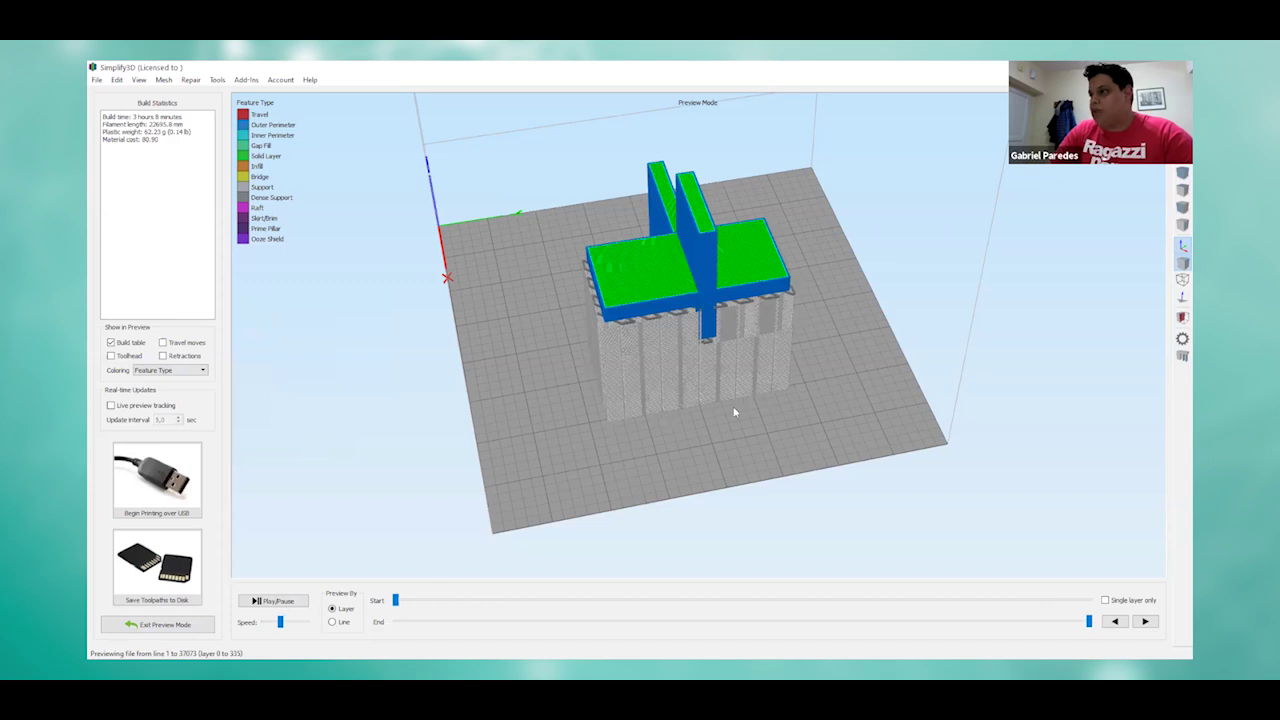
{"action": "scroll", "coordinate": [734, 412], "scroll_direction": "up", "scroll_amount": 5}
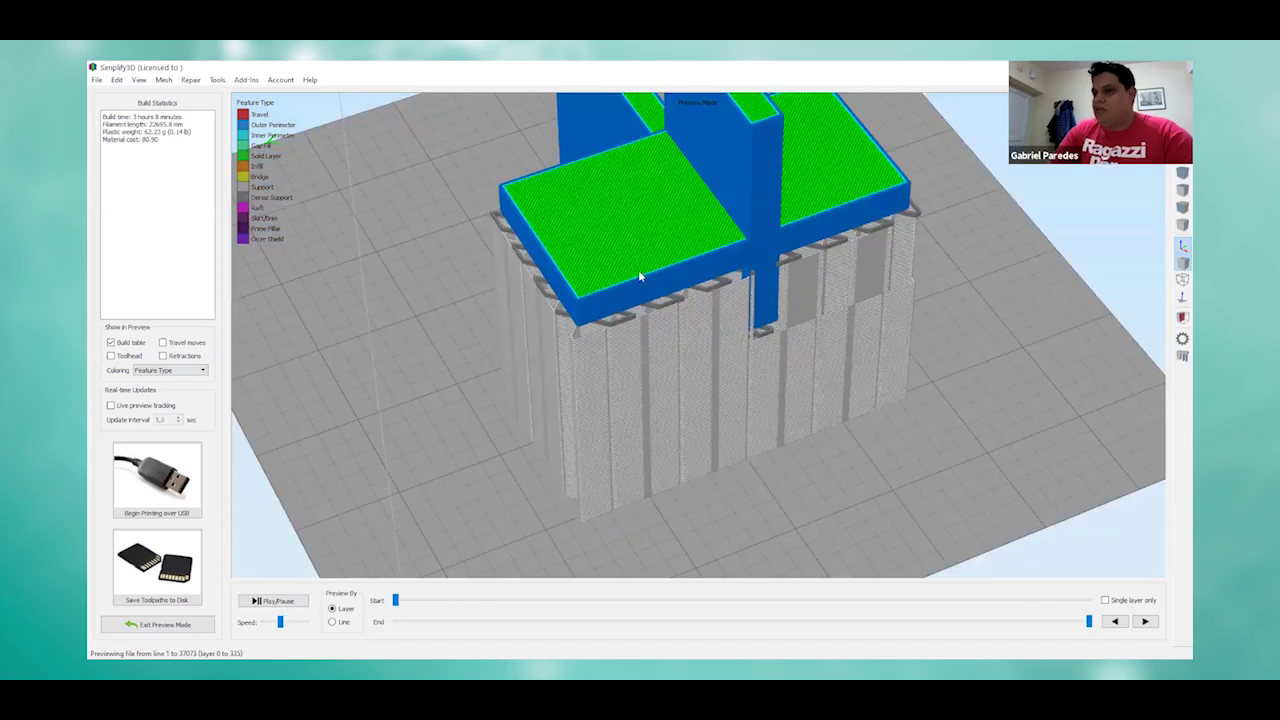
{"action": "left_click", "coordinate": [268, 601]}
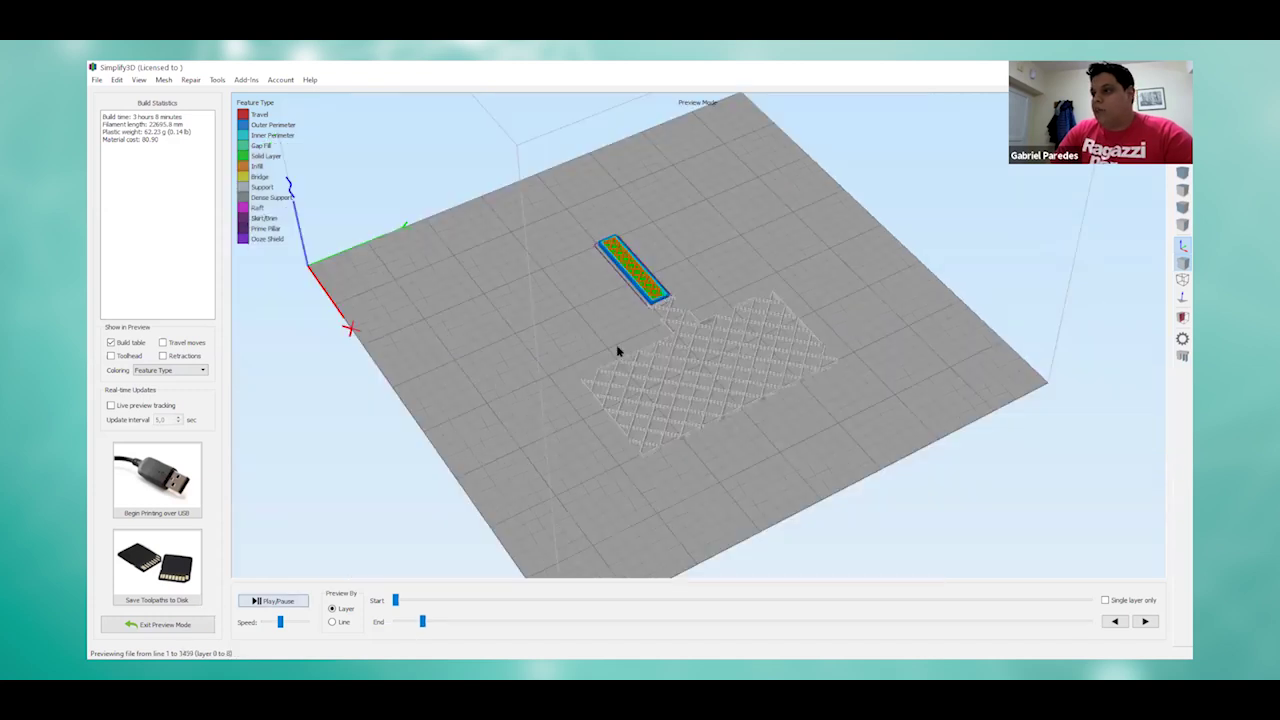
{"action": "scroll", "coordinate": [516, 357], "scroll_direction": "up", "scroll_amount": 4}
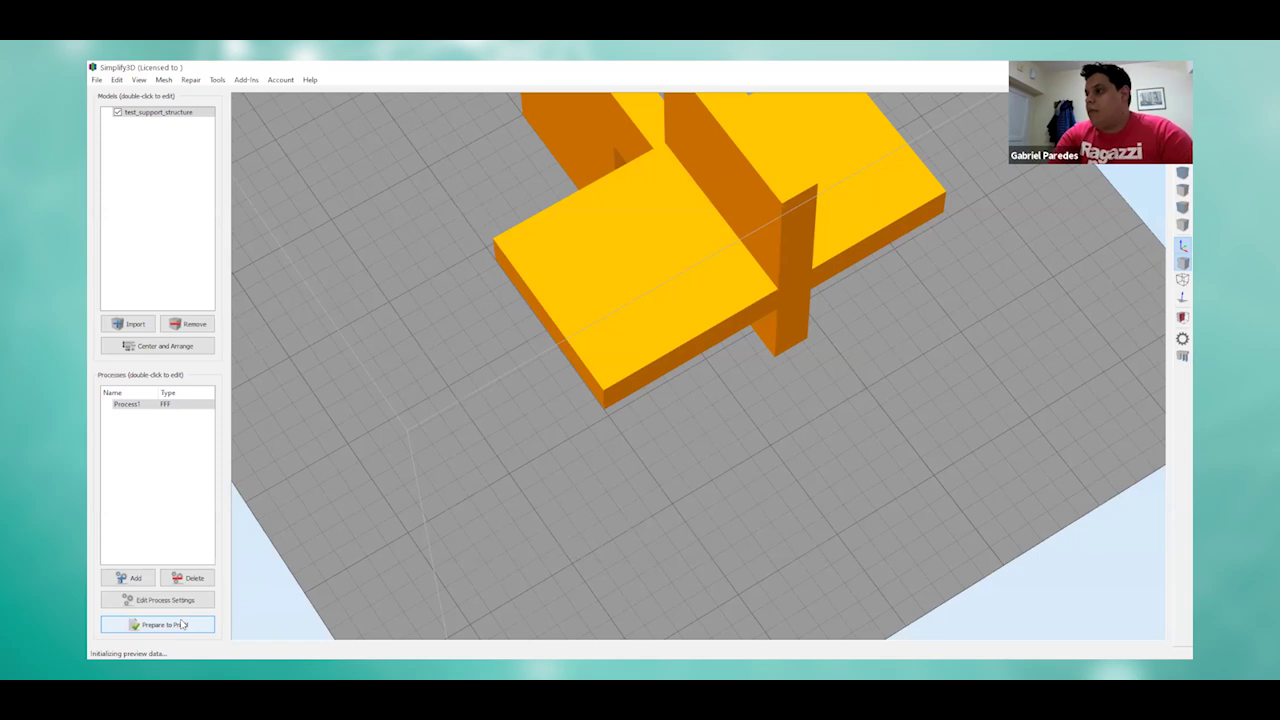
Step: Prepare the model for printing again and play the preview to the lower layers, examining the support infill pattern up close
{"action": "left_click", "coordinate": [183, 624]}
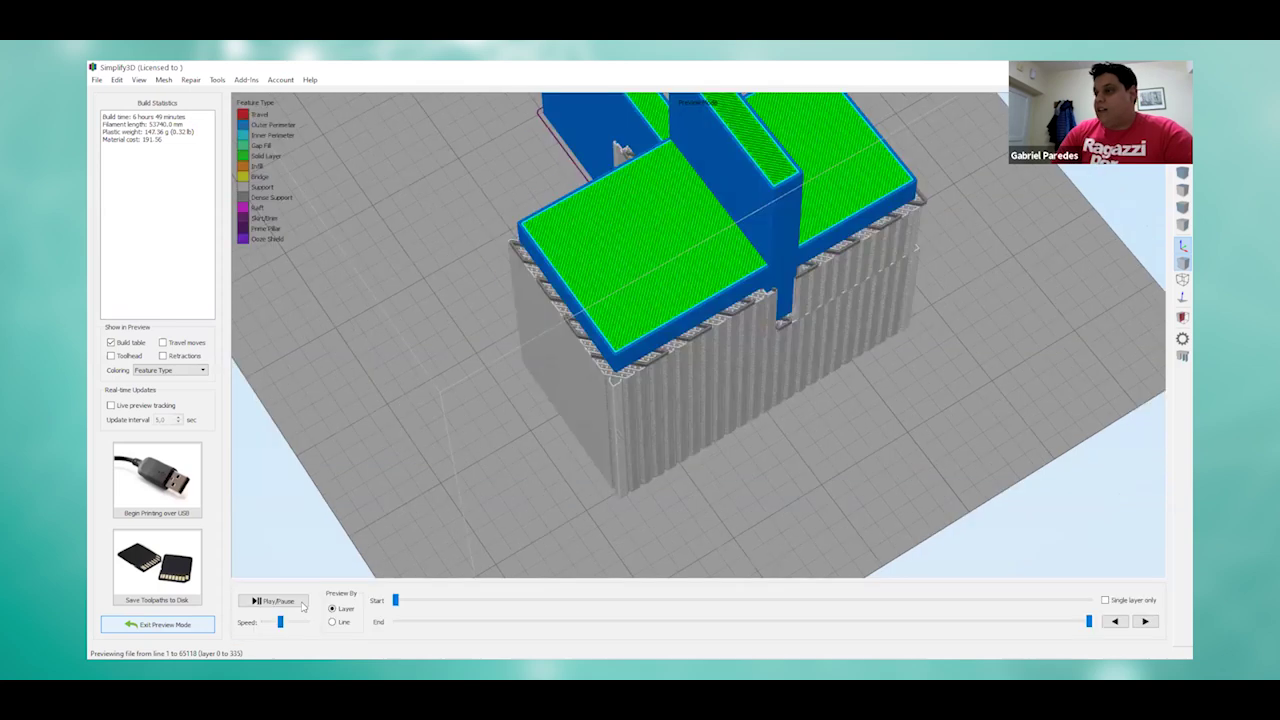
{"action": "left_click", "coordinate": [301, 604]}
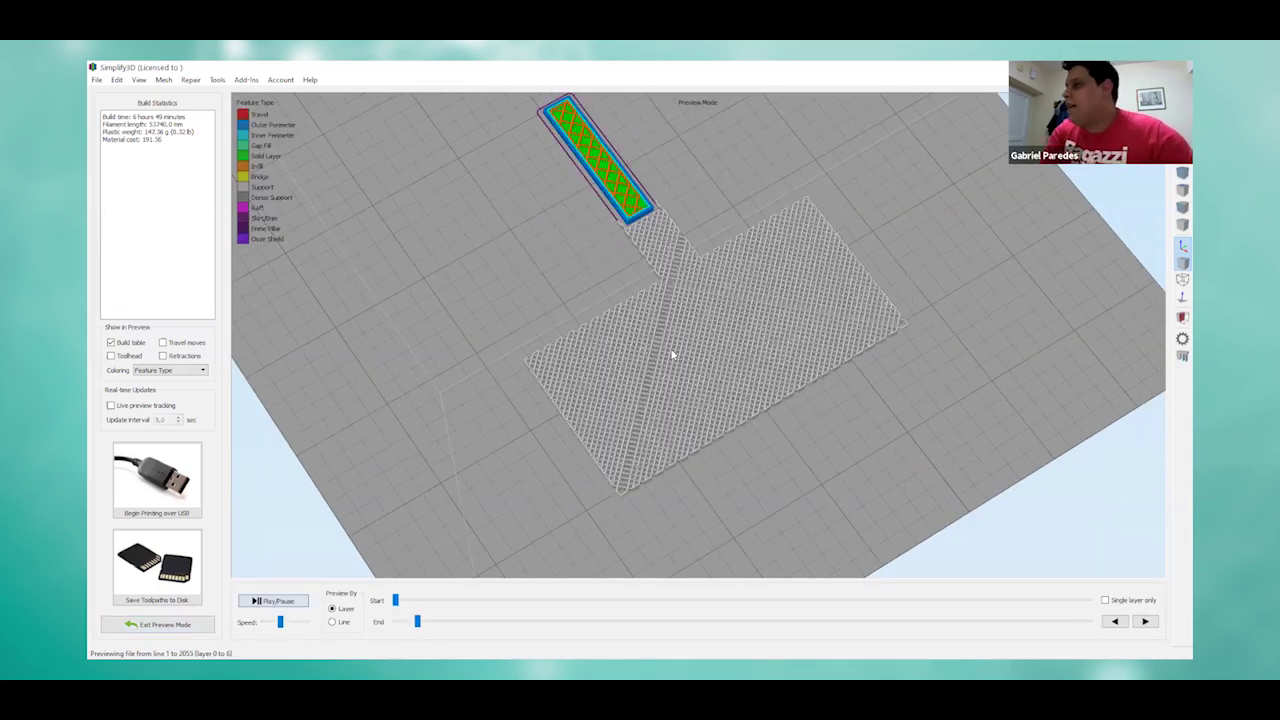
{"action": "scroll", "coordinate": [672, 355], "scroll_direction": "up", "scroll_amount": 5}
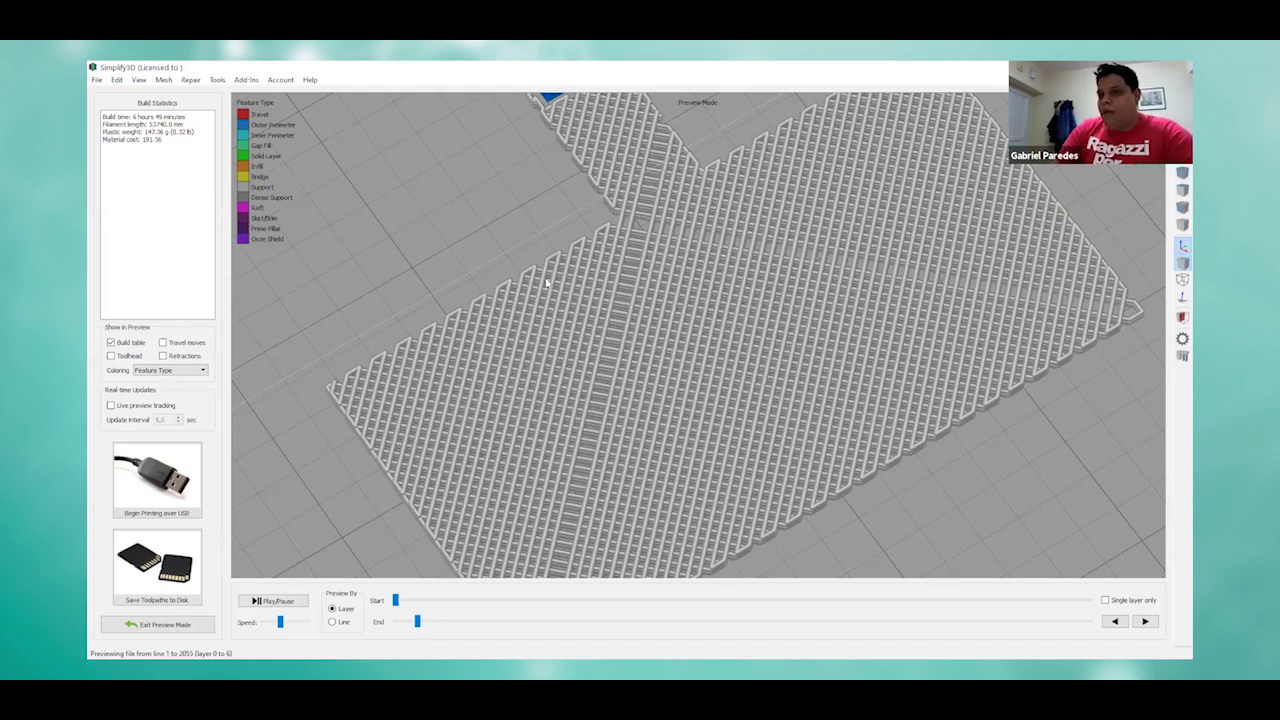
{"action": "scroll", "coordinate": [680, 354], "scroll_direction": "down", "scroll_amount": 2}
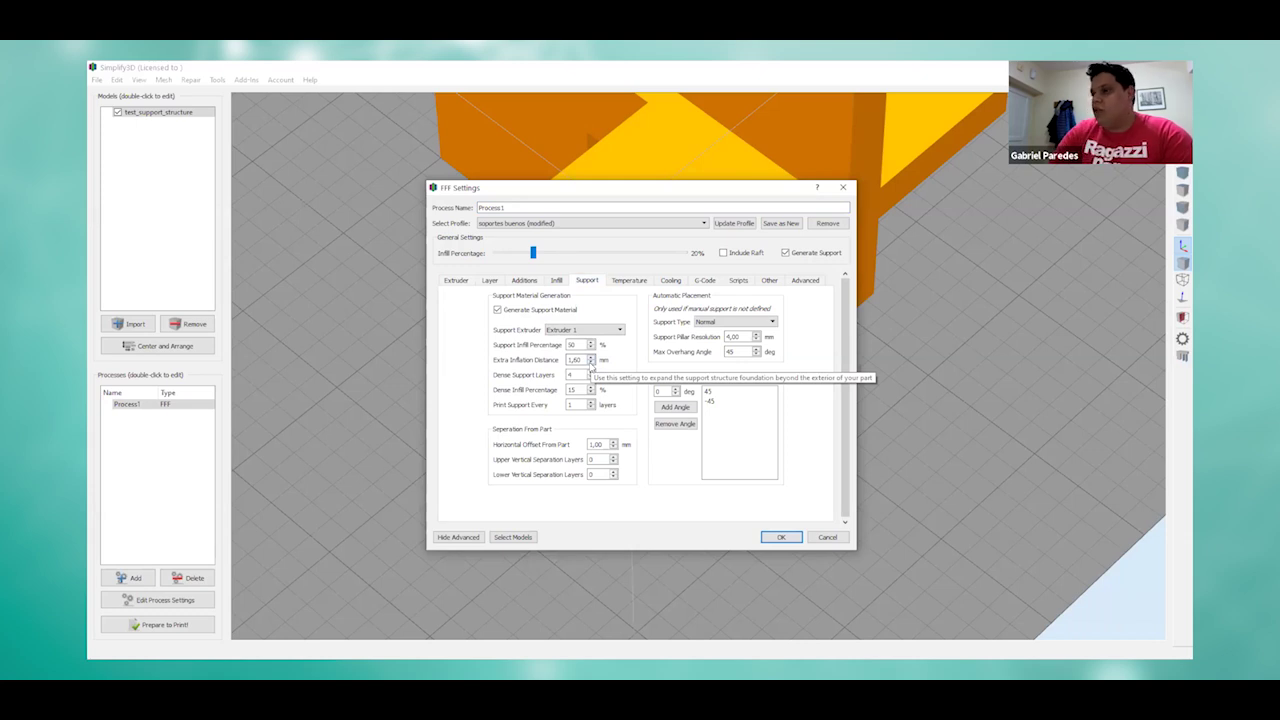
Step: Set the support's extra inflation distance to 5 mm, prepare the model for printing and inspect the expanded supports in the preview
{"action": "left_click_drag", "start_coordinate": [585, 360], "coordinate": [540, 372]}
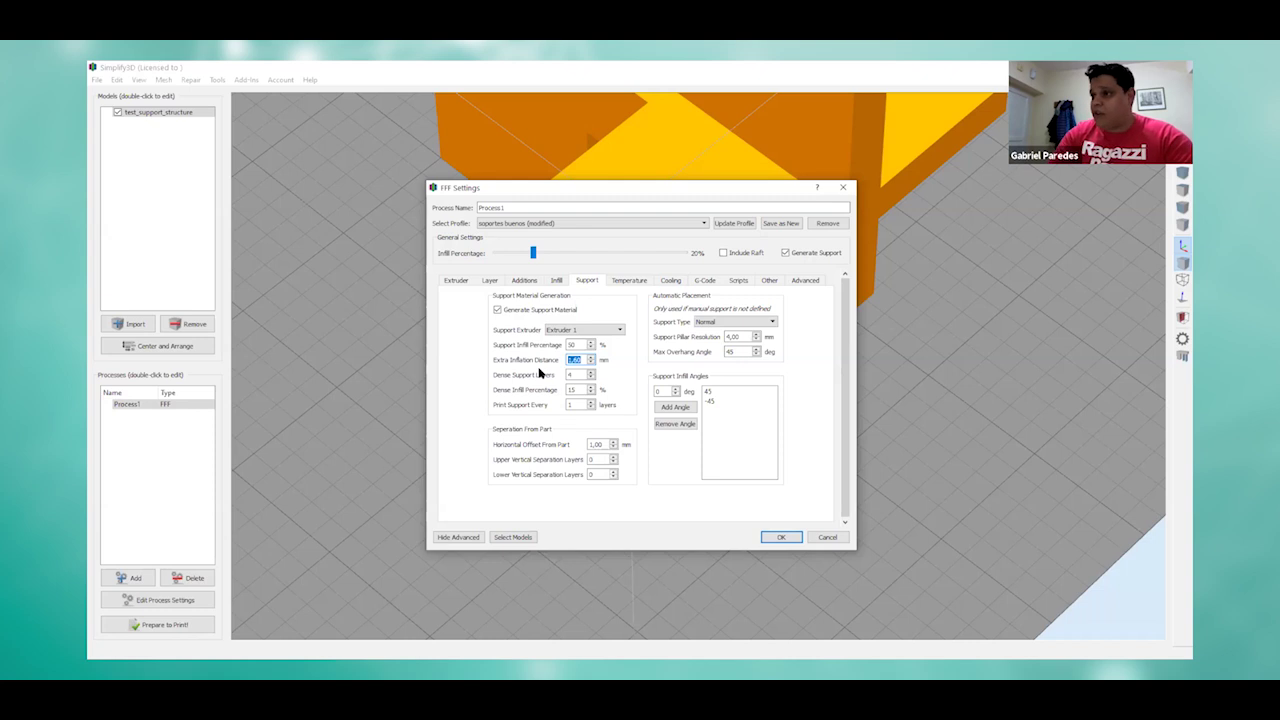
{"action": "type", "text": "4"}
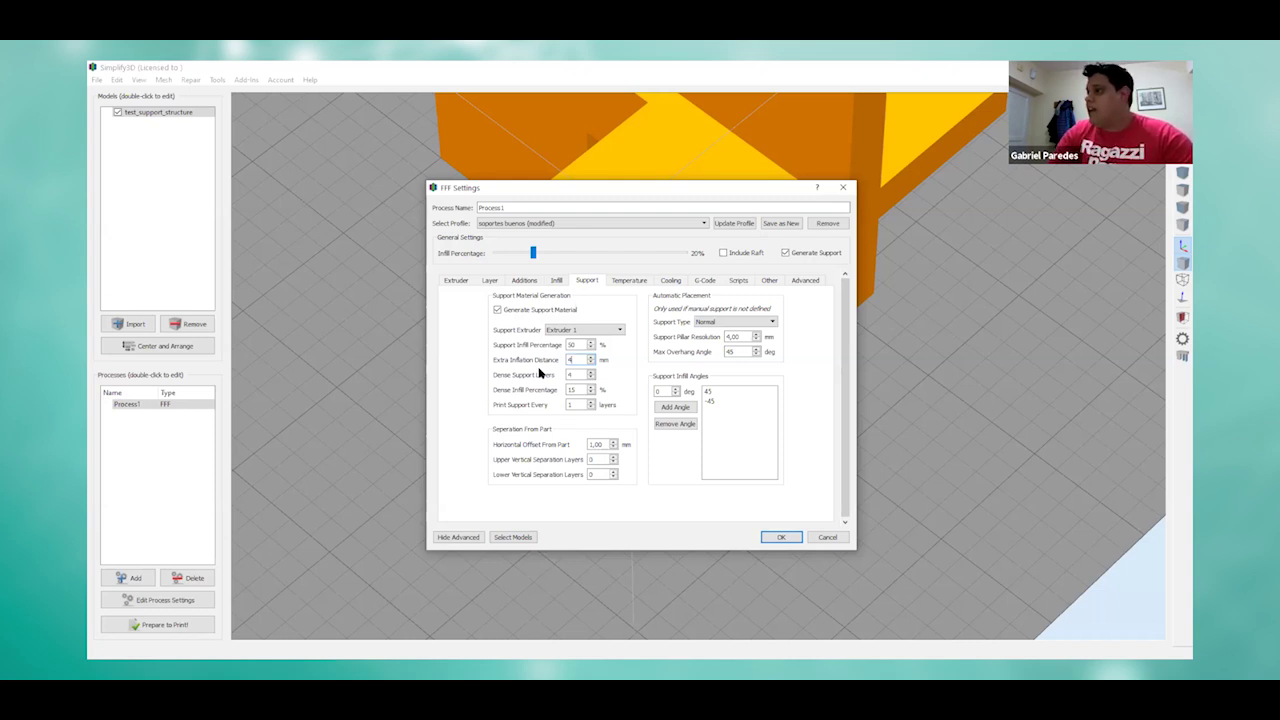
{"action": "double_click", "coordinate": [575, 360]}
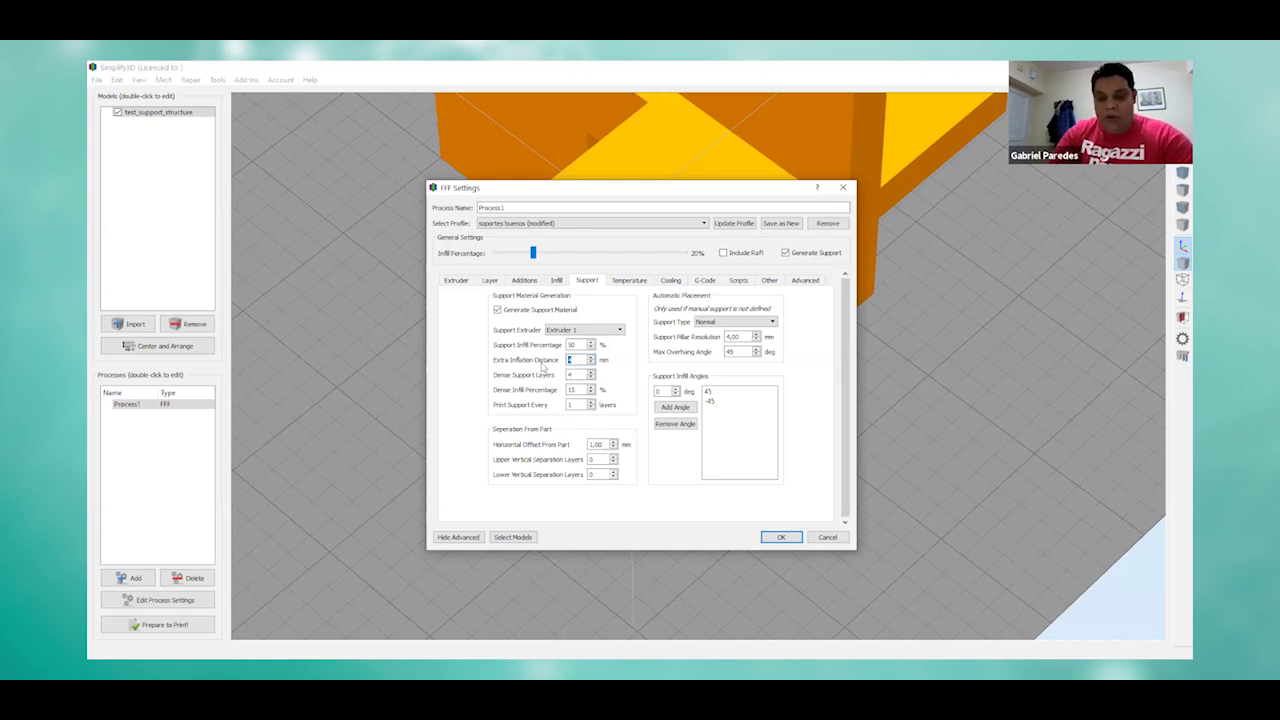
{"action": "type", "text": "5,00"}
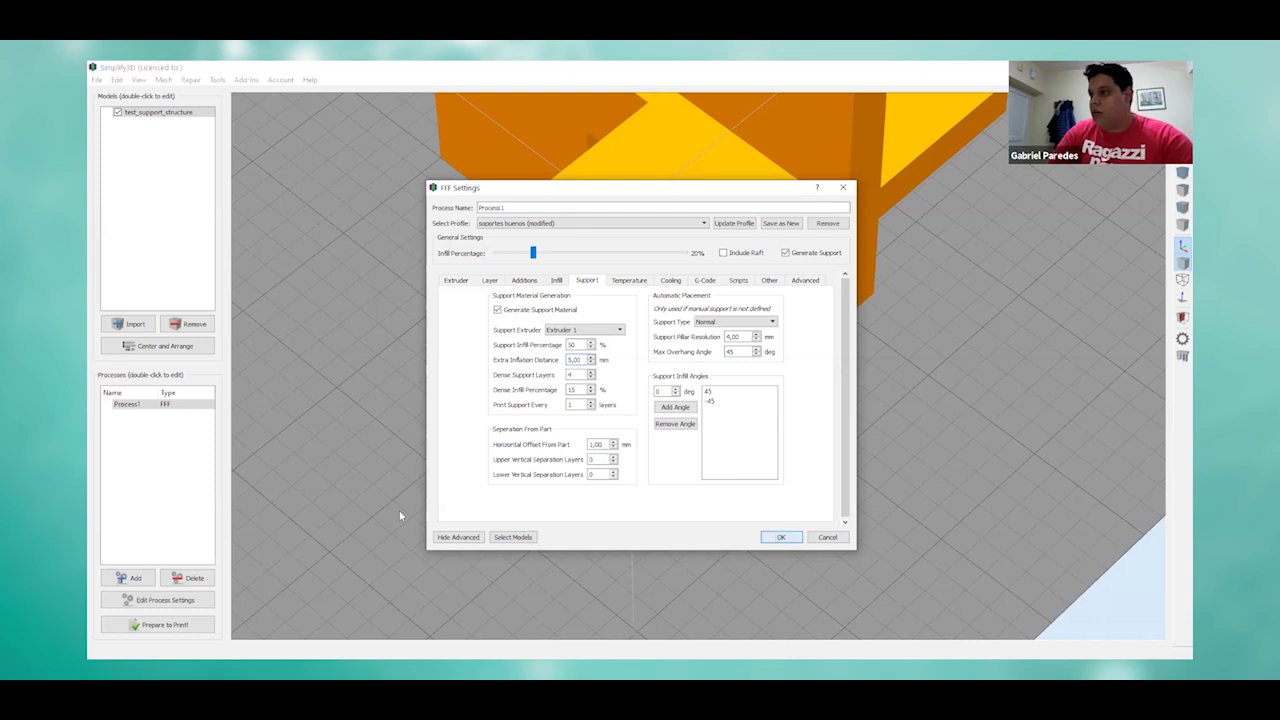
{"action": "left_click", "coordinate": [211, 628]}
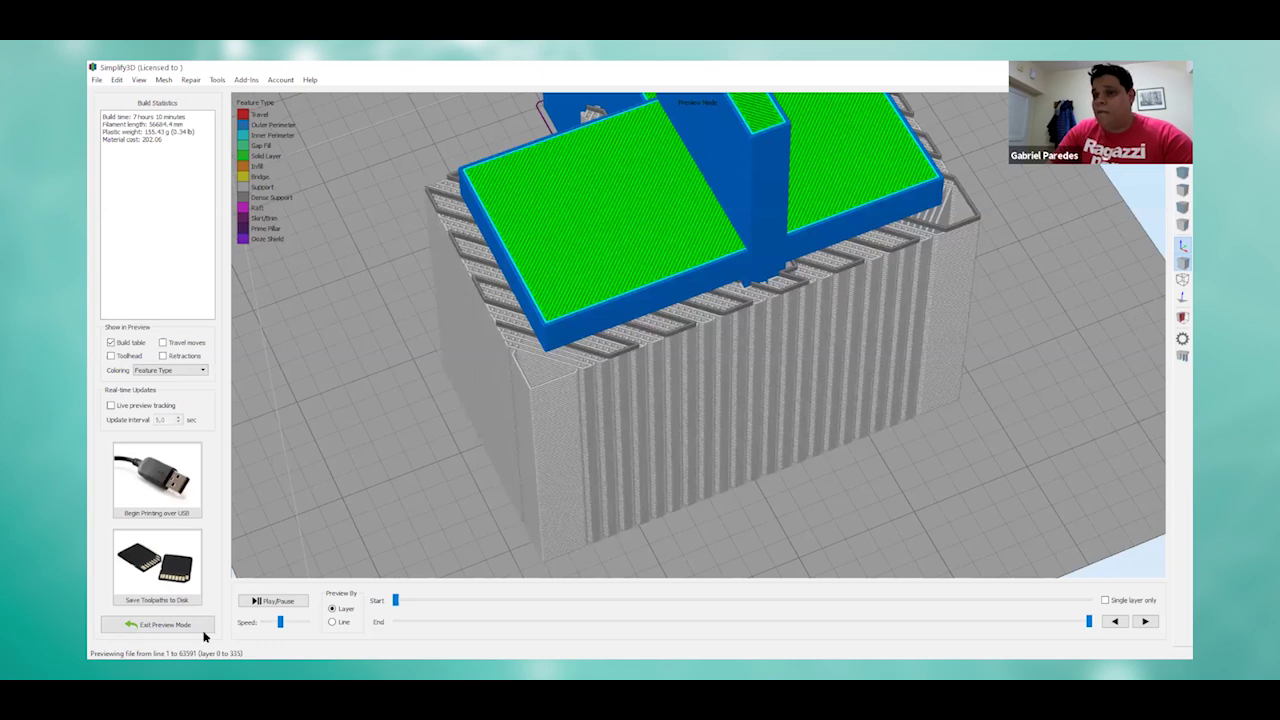
{"action": "scroll", "coordinate": [655, 314], "scroll_direction": "up", "scroll_amount": 3}
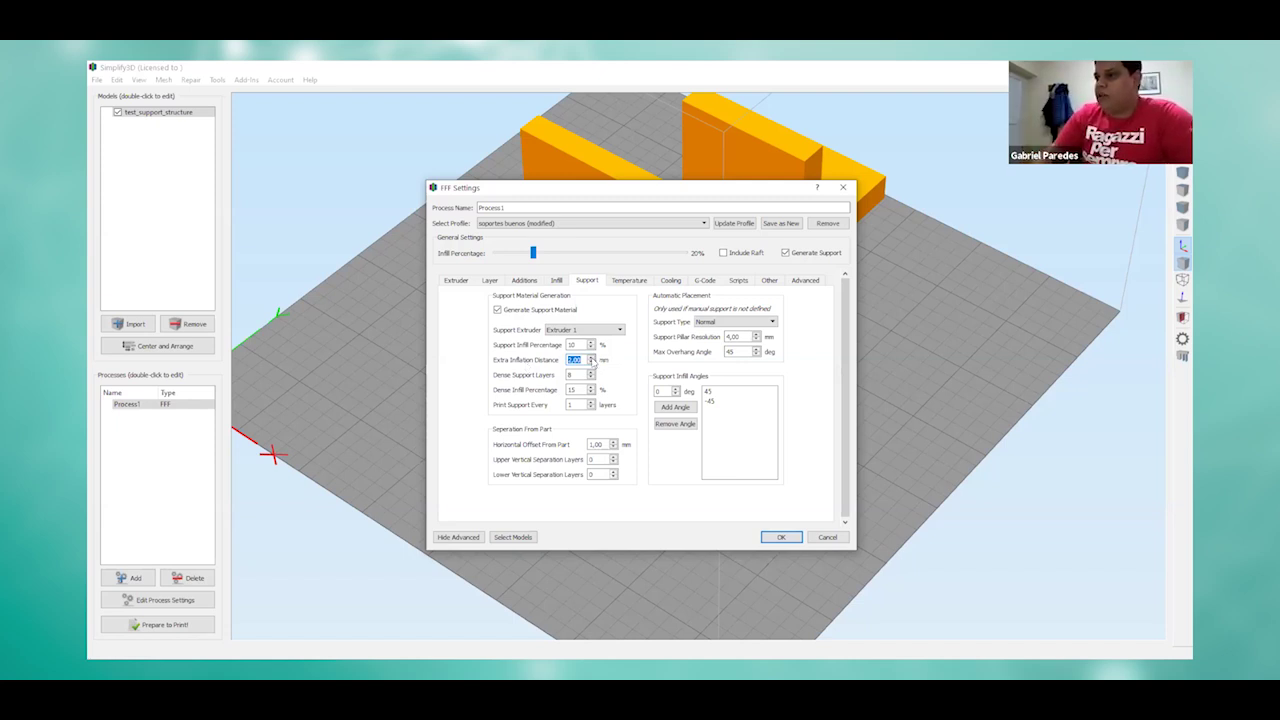
Step: Raise the extra inflation distance to 5 mm with 10% support infill, inspect the sliced supports up close and leave the preview
{"action": "left_click", "coordinate": [591, 362]}
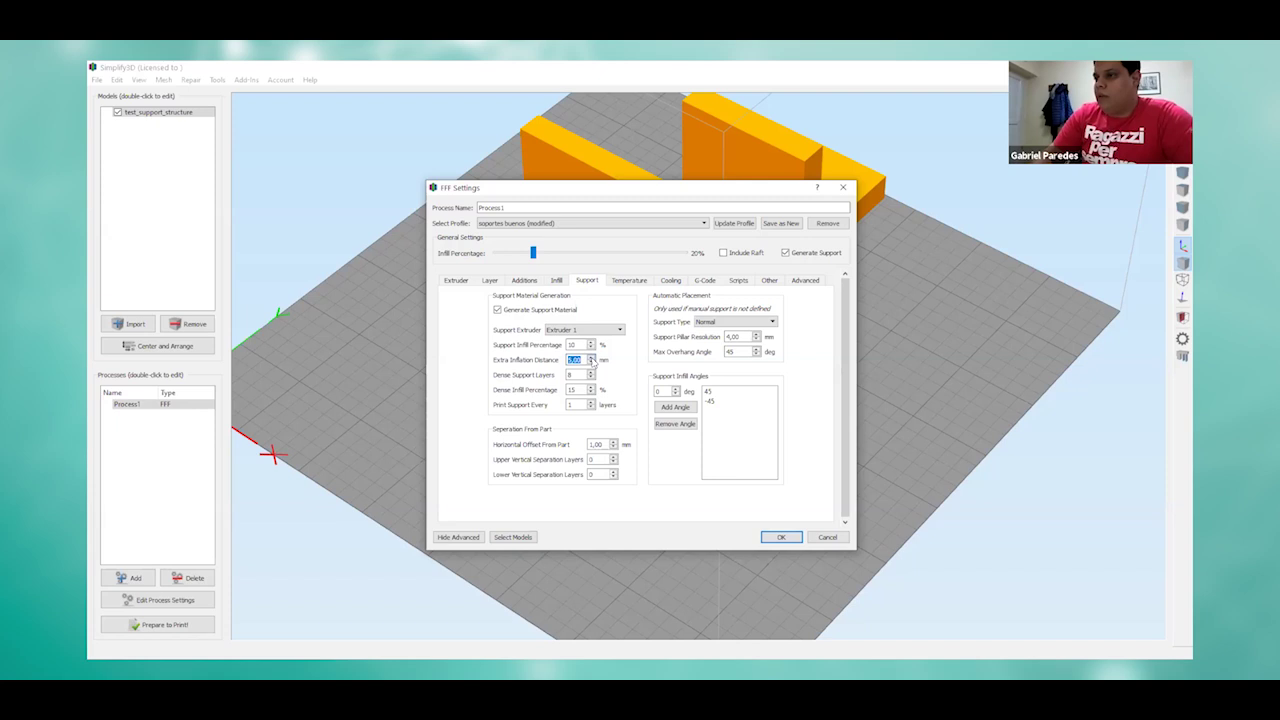
{"action": "left_click", "coordinate": [763, 537]}
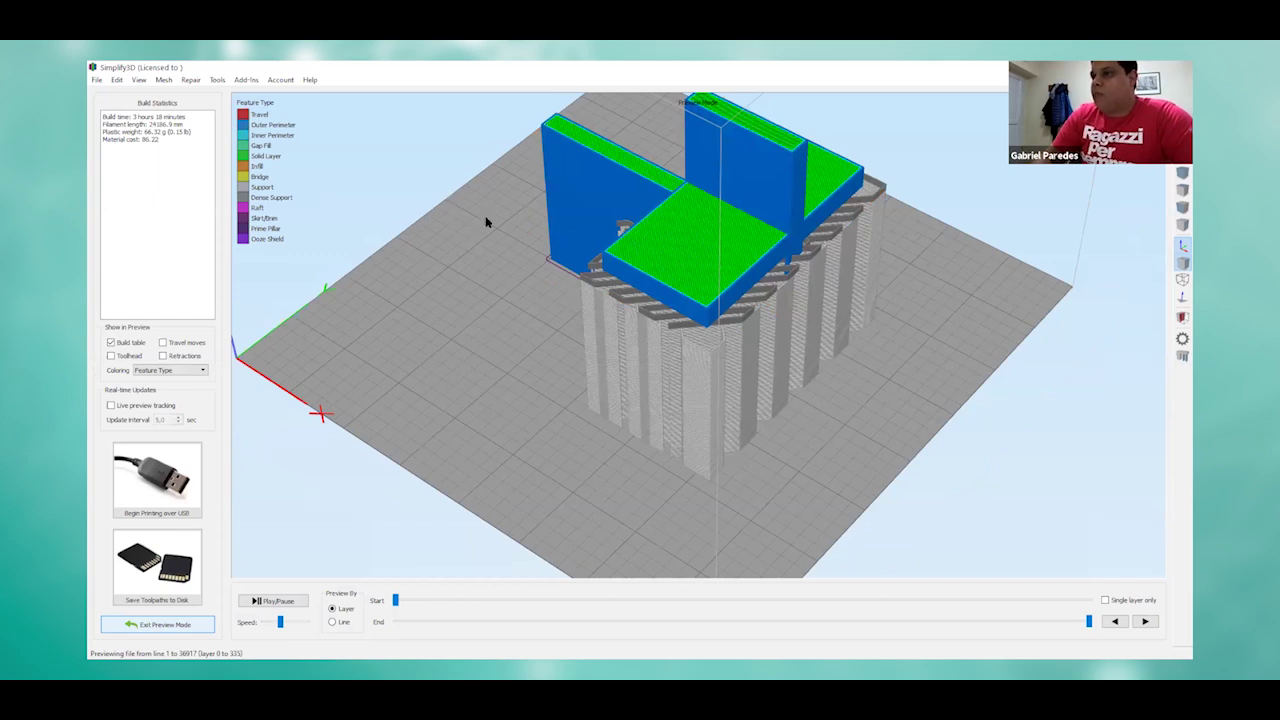
{"action": "scroll", "coordinate": [493, 300], "scroll_direction": "up", "scroll_amount": 5}
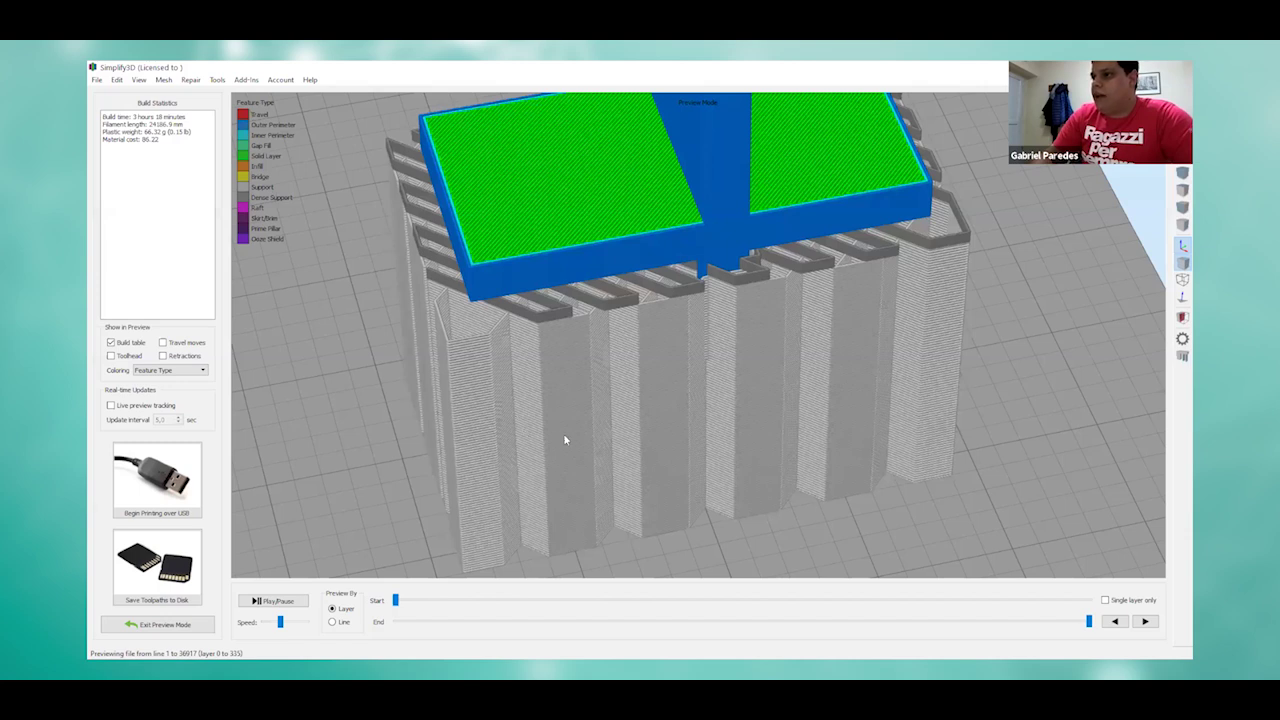
{"action": "left_click_drag", "start_coordinate": [563, 440], "coordinate": [571, 438]}
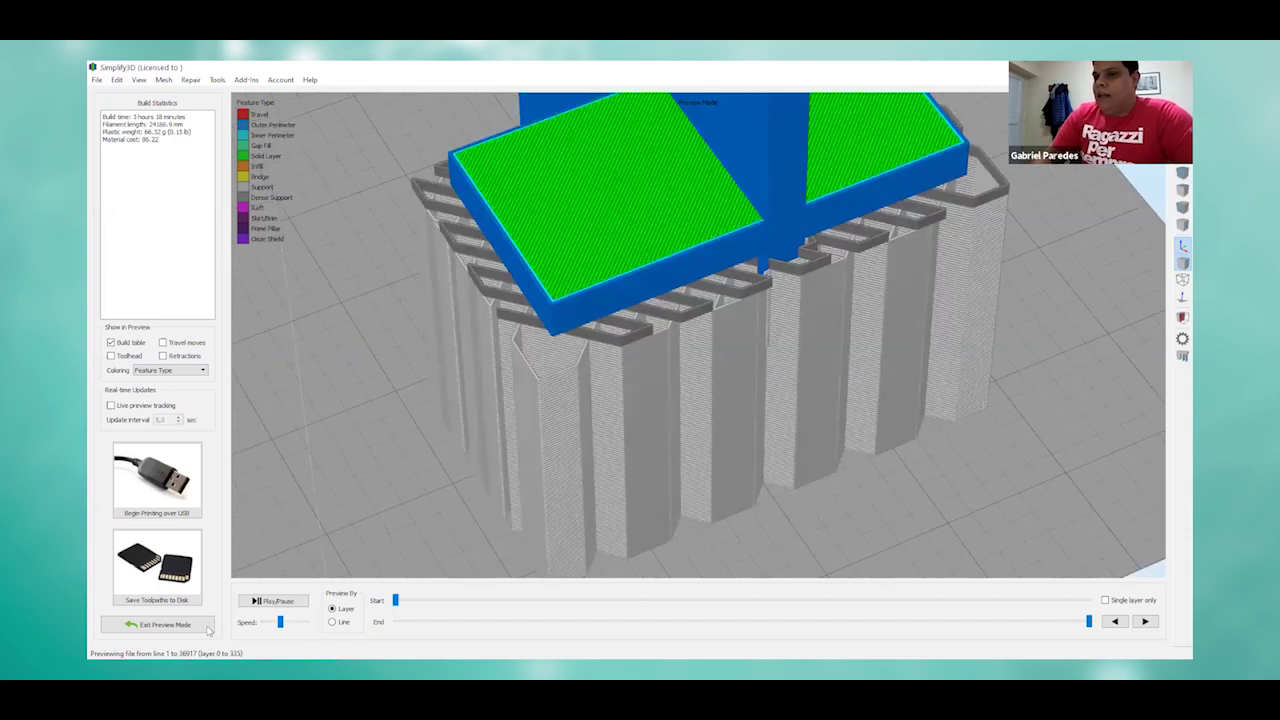
{"action": "key", "text": "ctrl+7"}
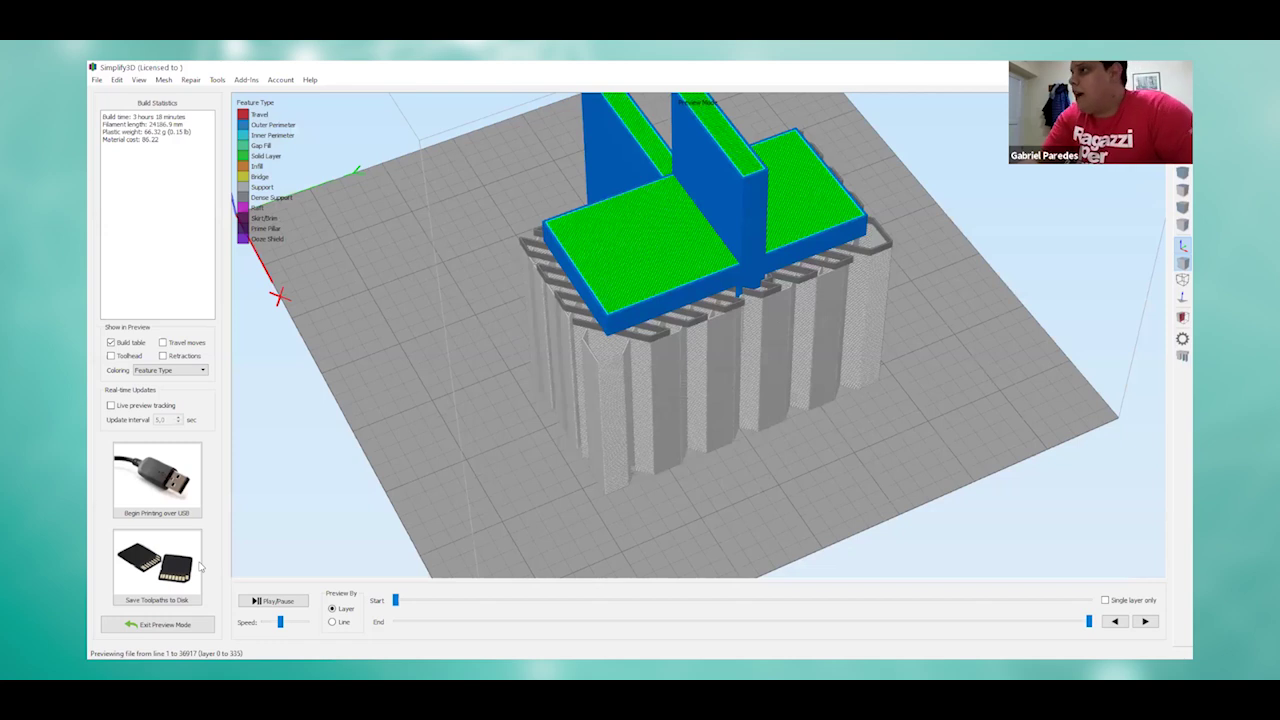
{"action": "key", "text": "Escape"}
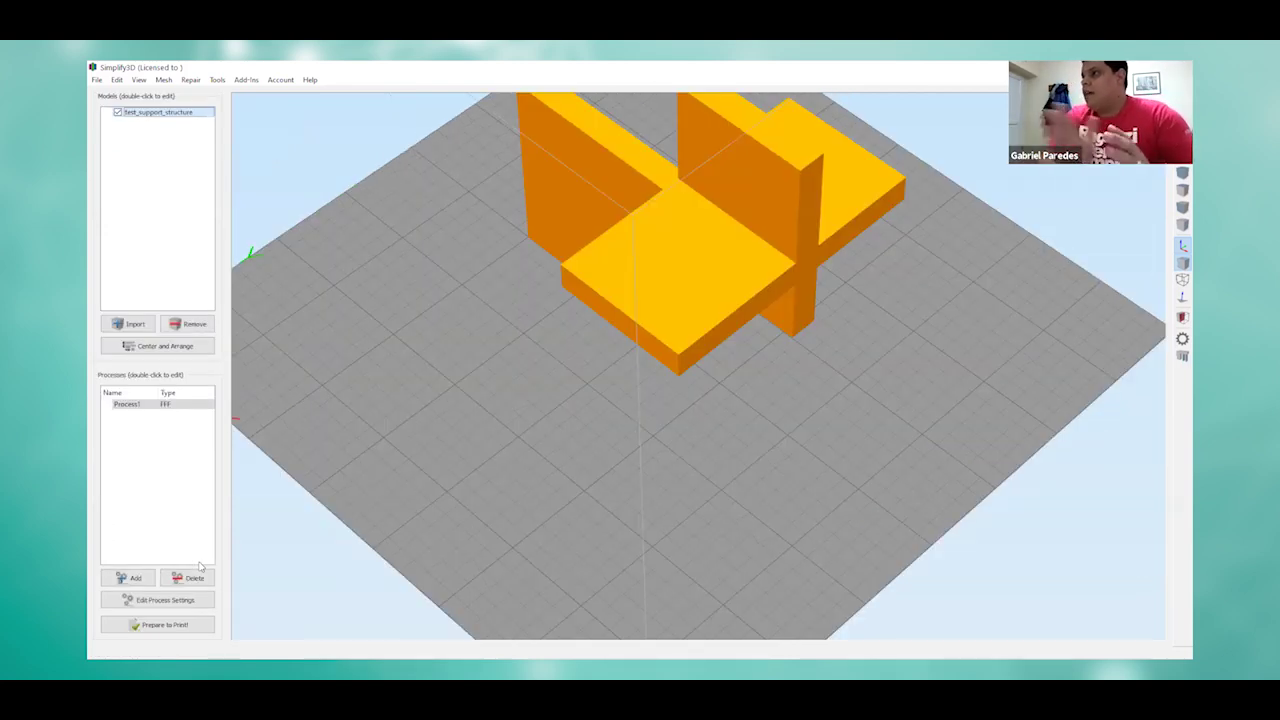
Step: Reduce the support's extra inflation distance to 0 mm, accept the process settings and prepare the model for printing
{"action": "left_click", "coordinate": [186, 600]}
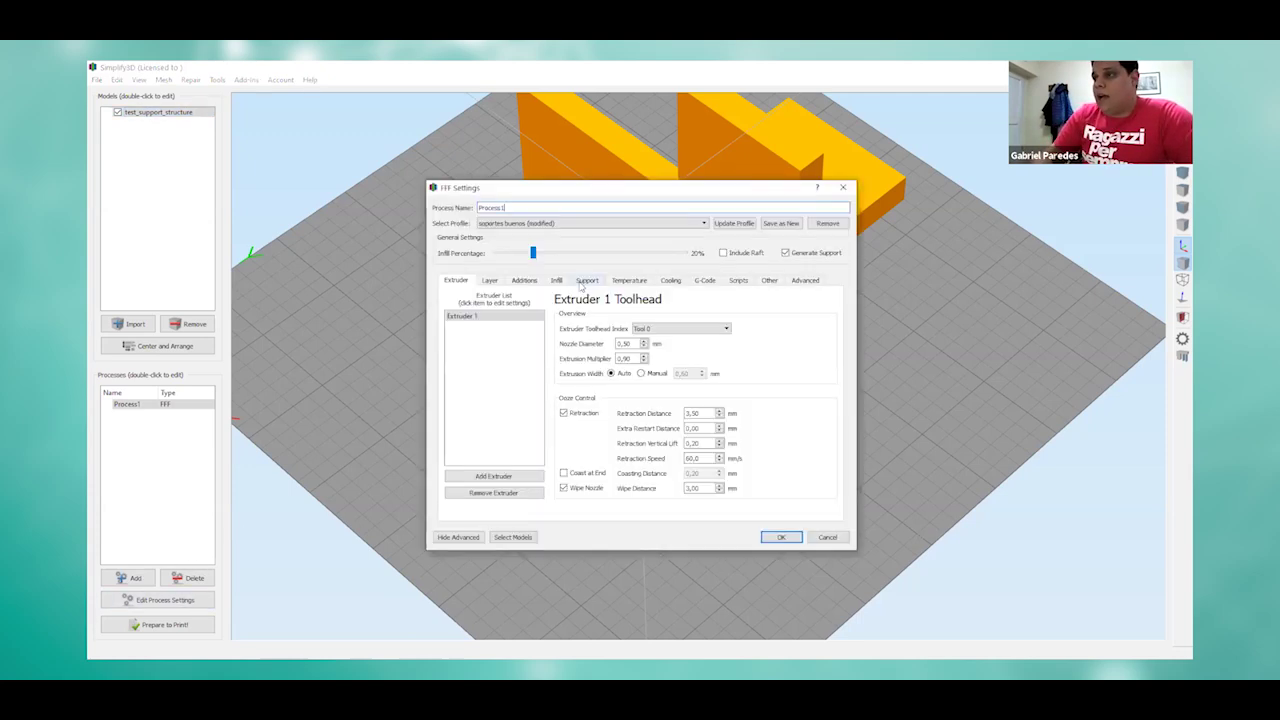
{"action": "left_click", "coordinate": [587, 280]}
{"action": "left_click", "coordinate": [591, 362]}
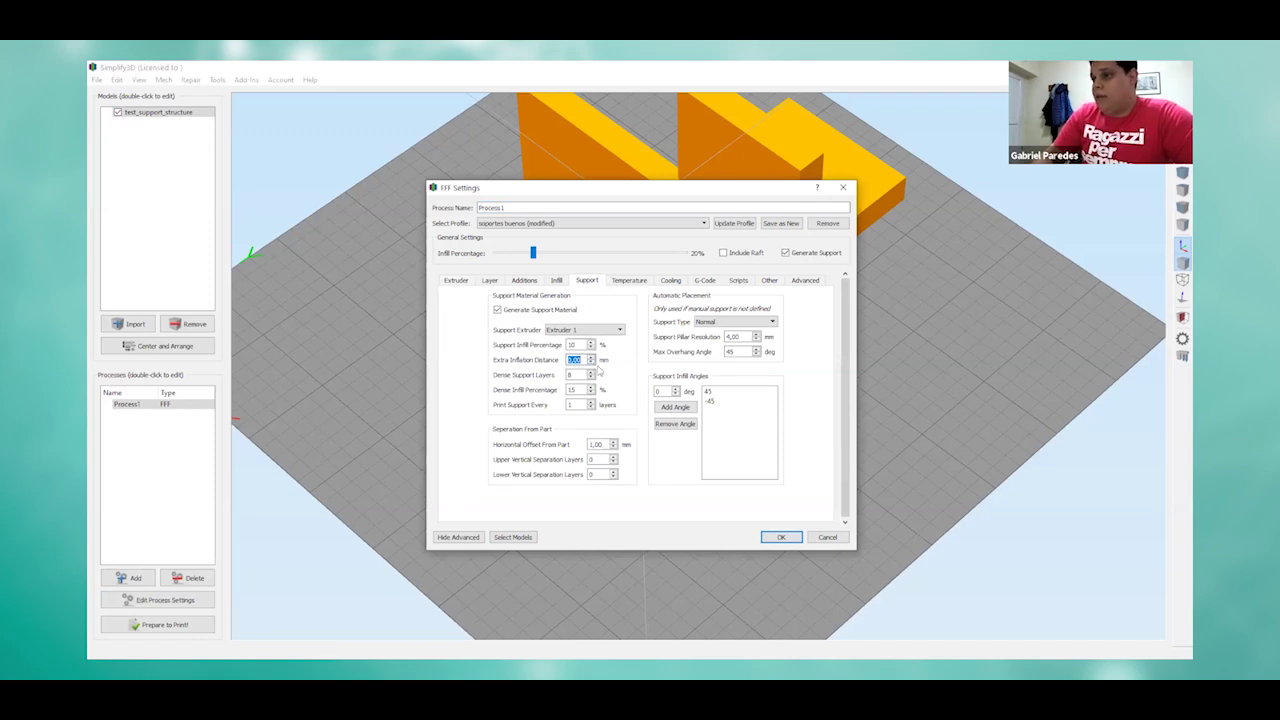
{"action": "left_click", "coordinate": [781, 537]}
{"action": "left_click", "coordinate": [200, 626]}
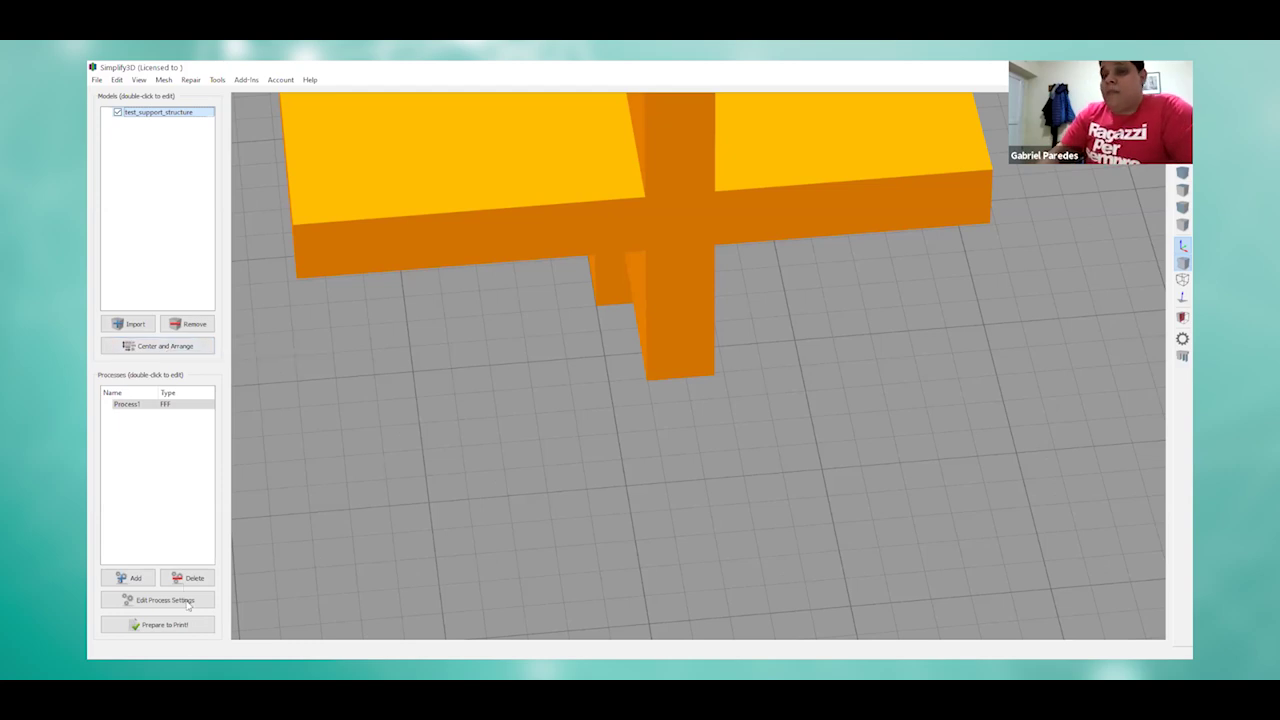
Step: Set the extra inflation distance to 1.40 mm and the dense support layers to 6, and accept the process settings
{"action": "left_click", "coordinate": [587, 282]}
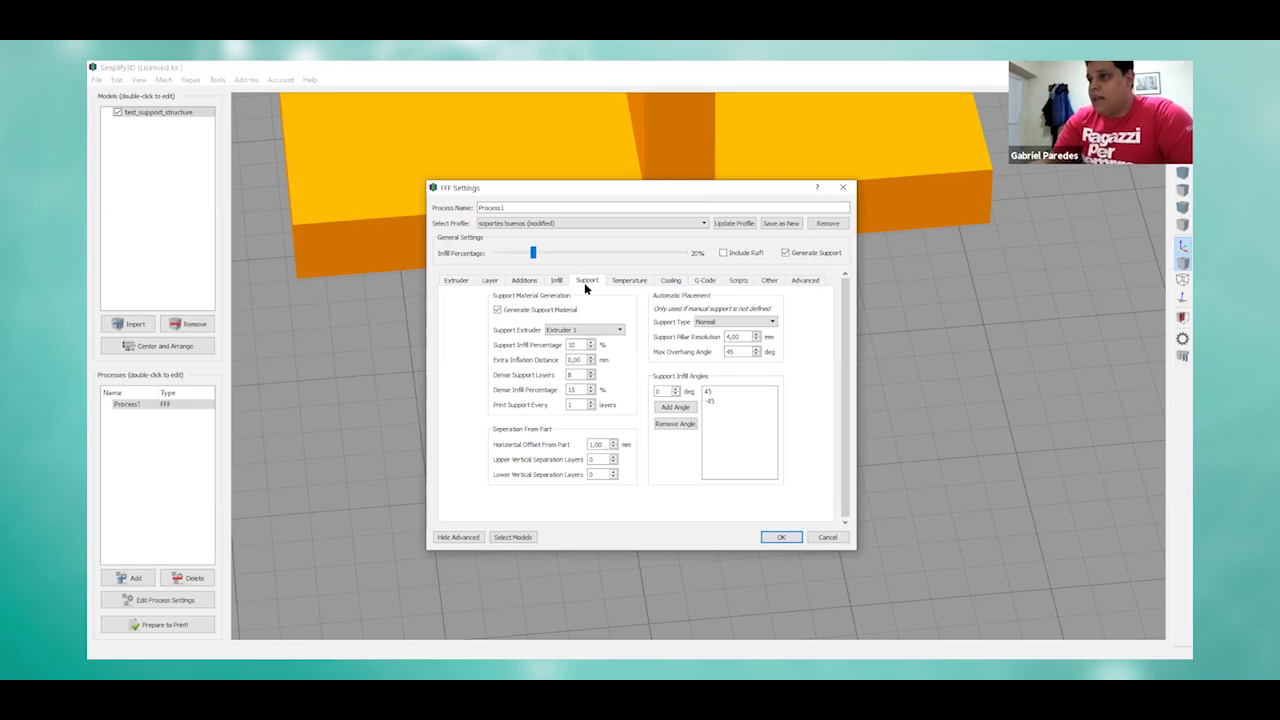
{"action": "scroll", "coordinate": [591, 360], "scroll_direction": "up", "scroll_amount": 2}
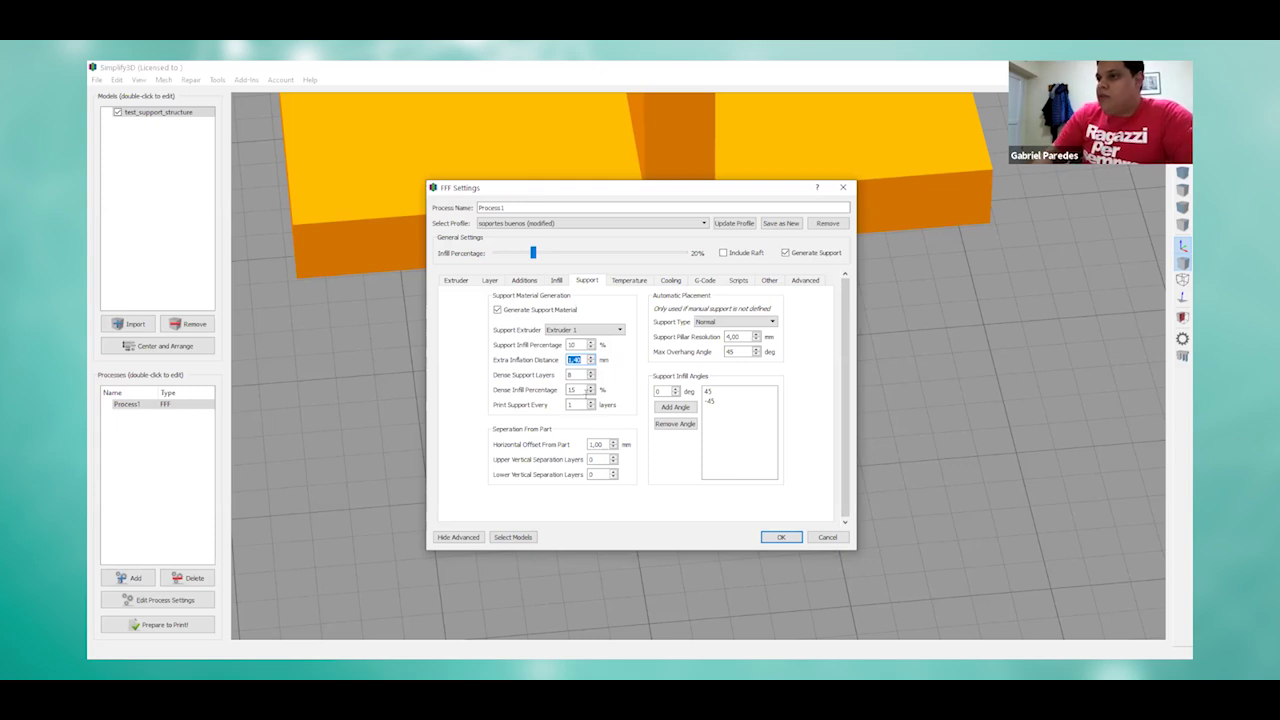
{"action": "key", "text": "Tab"}
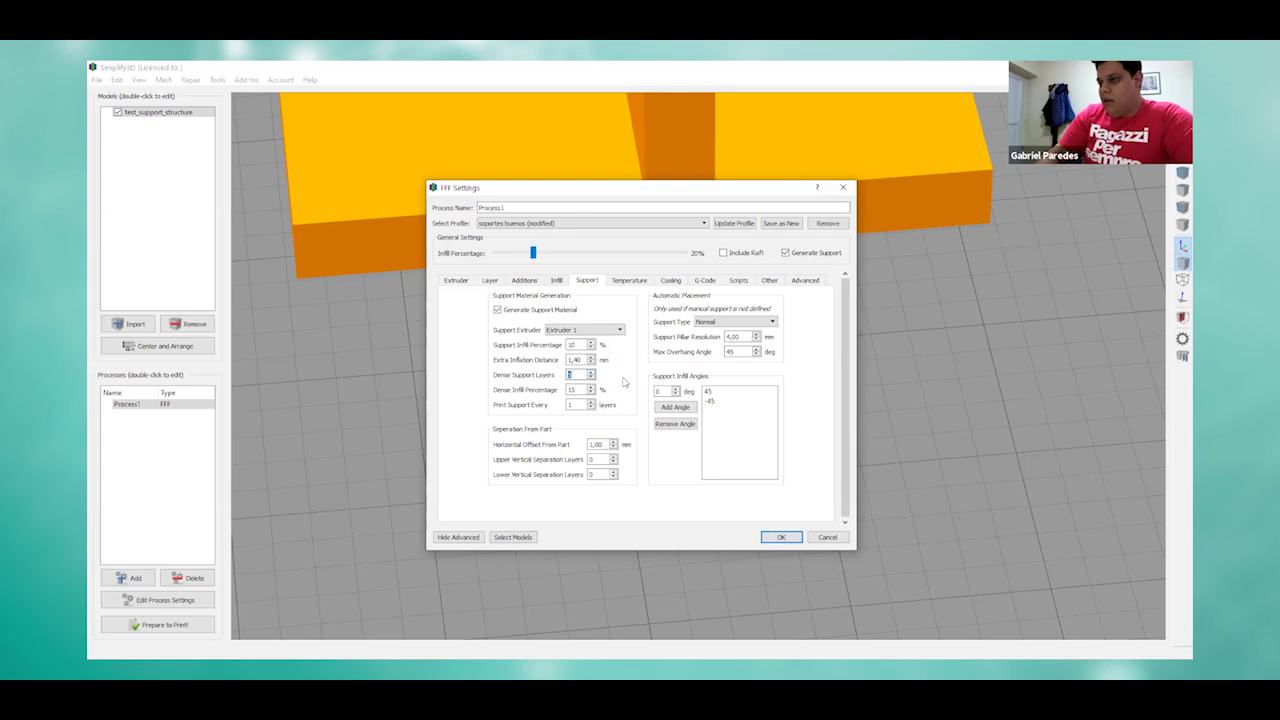
{"action": "left_click", "coordinate": [774, 537]}
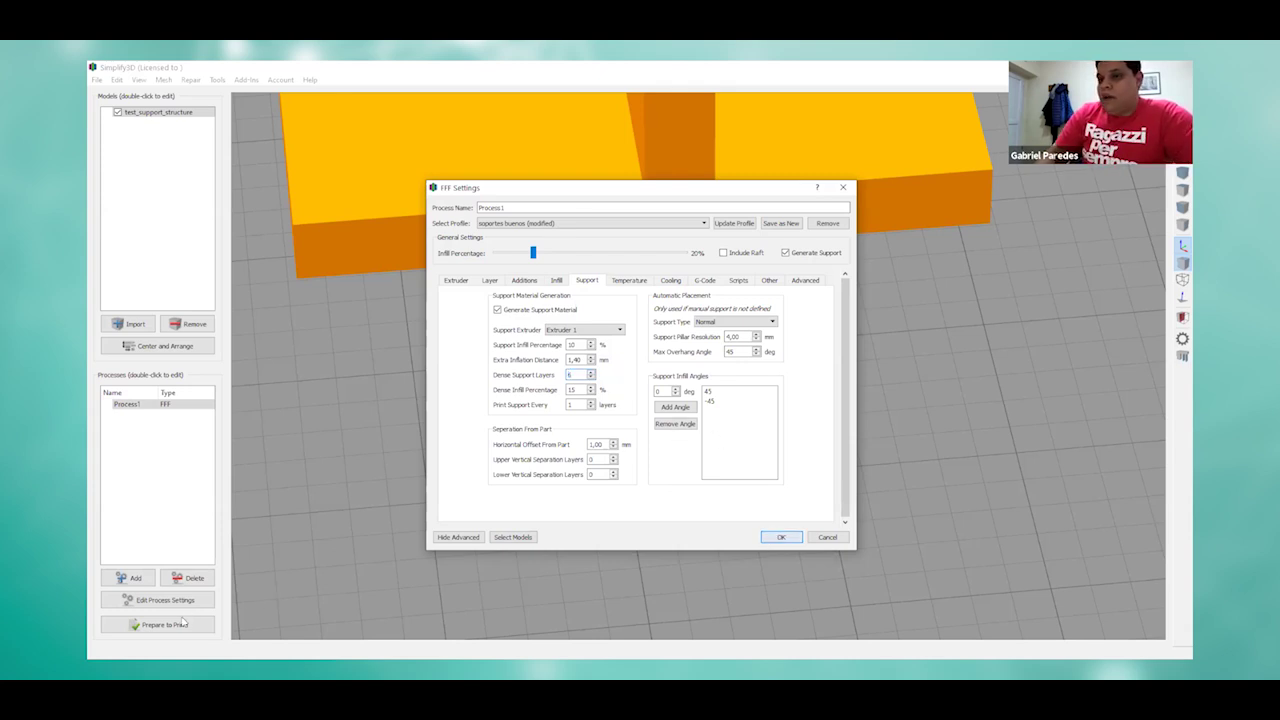
Step: Slice the model and examine the dense support layers beneath the overhanging plate from several angles, close up and from the front
{"action": "left_click", "coordinate": [160, 624]}
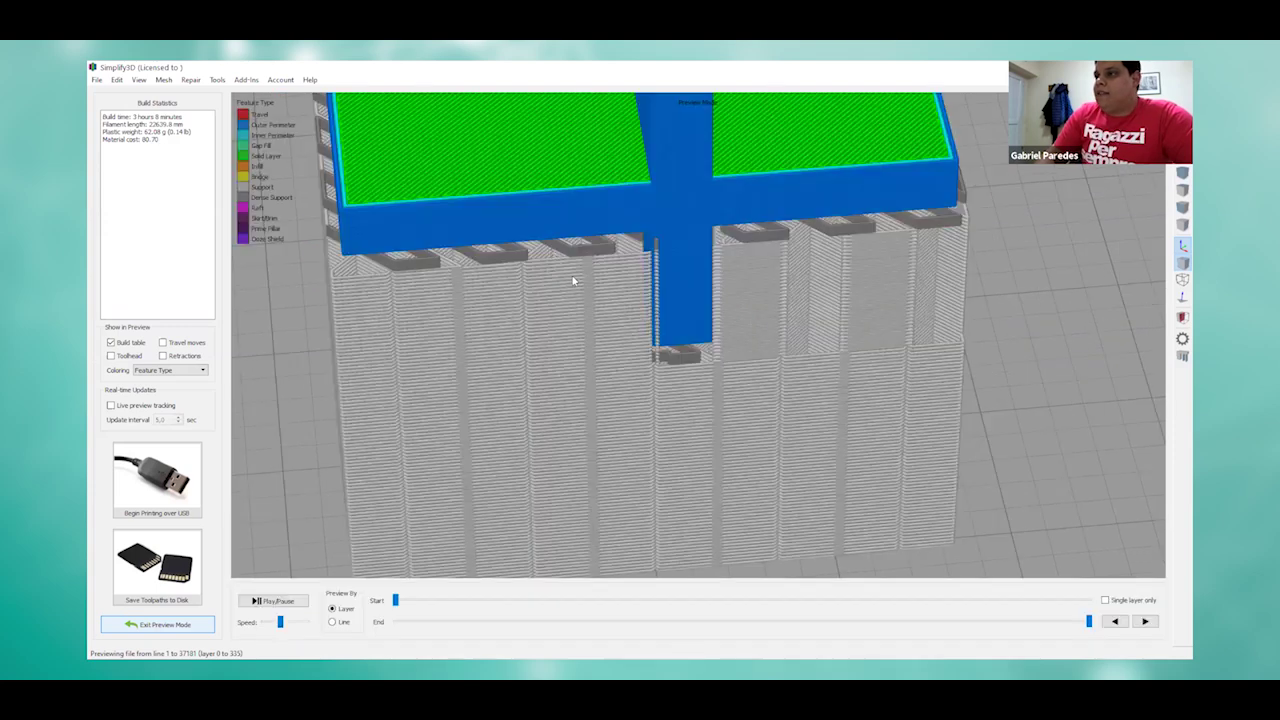
{"action": "scroll", "coordinate": [566, 260], "scroll_direction": "down", "scroll_amount": 2}
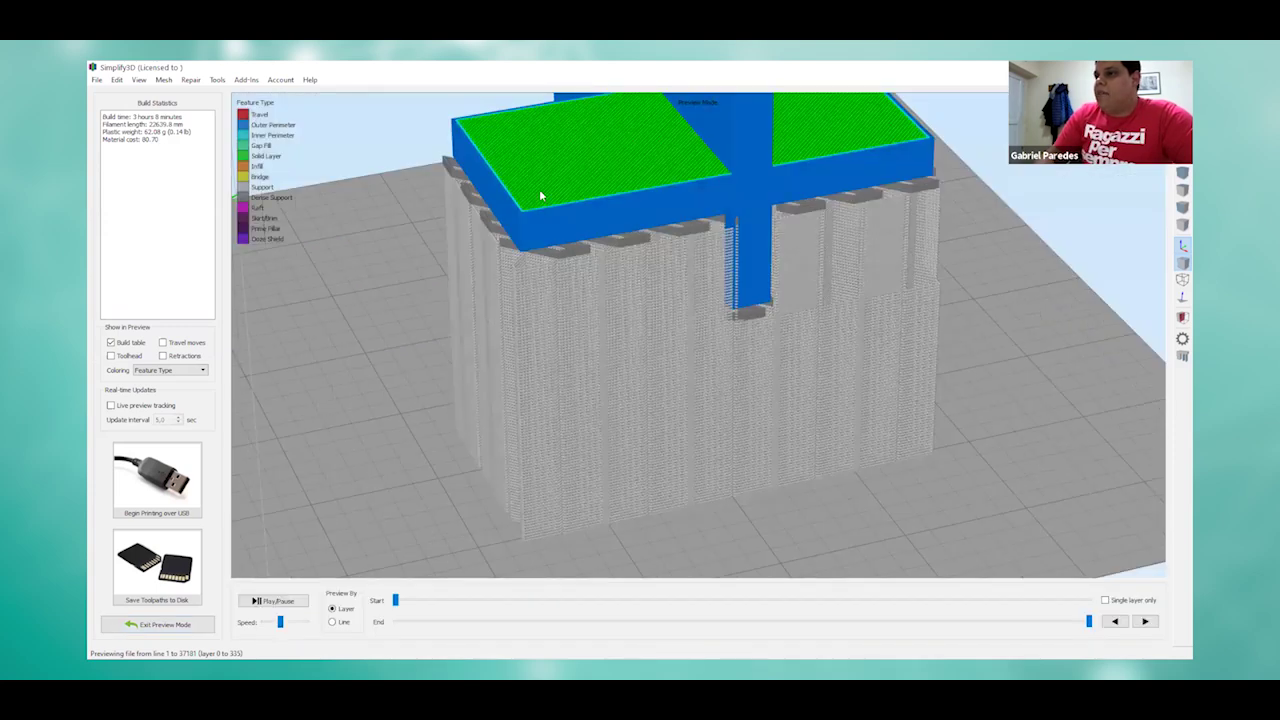
{"action": "scroll", "coordinate": [678, 197], "scroll_direction": "up", "scroll_amount": 2}
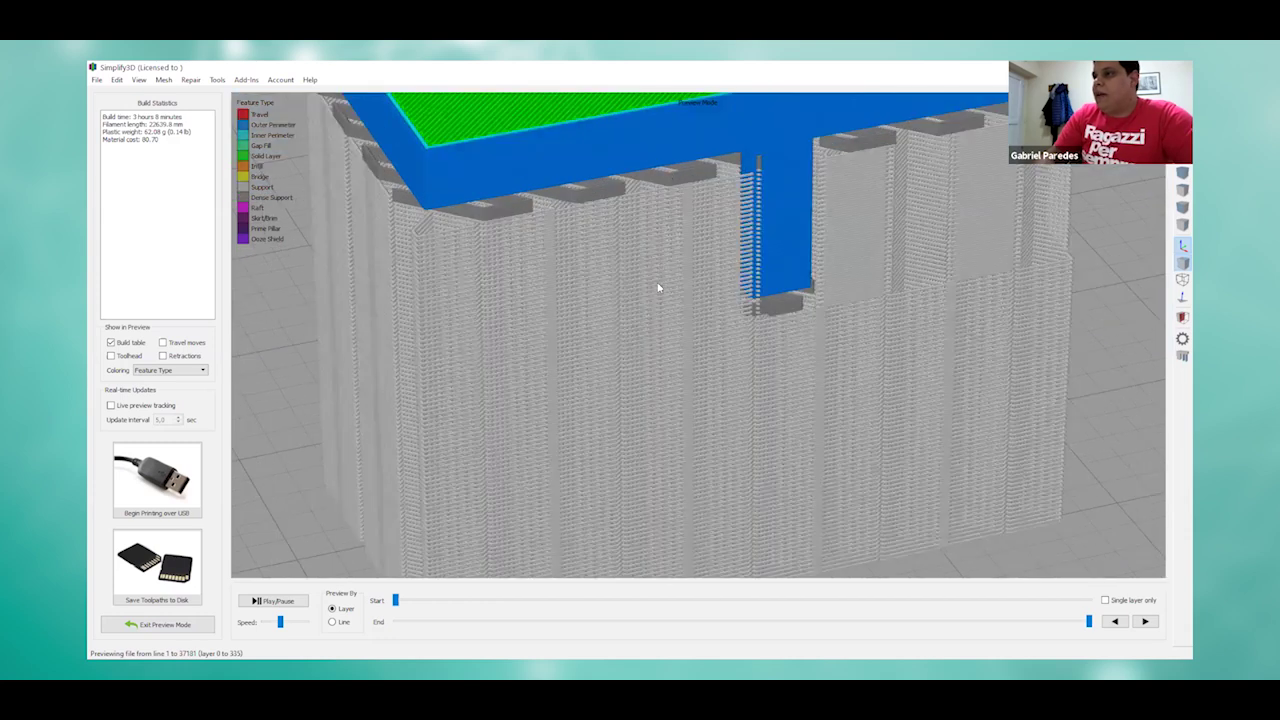
{"action": "left_click_drag", "start_coordinate": [658, 288], "coordinate": [664, 236]}
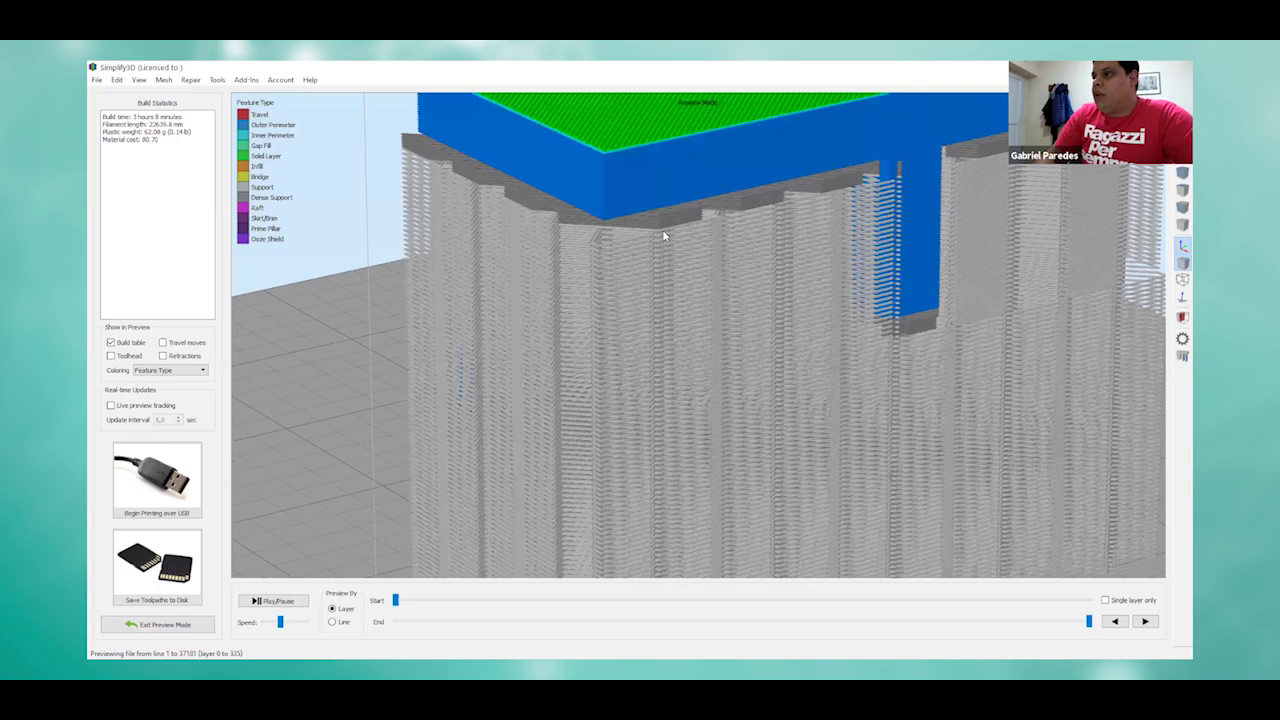
{"action": "left_click_drag", "start_coordinate": [686, 383], "coordinate": [806, 449]}
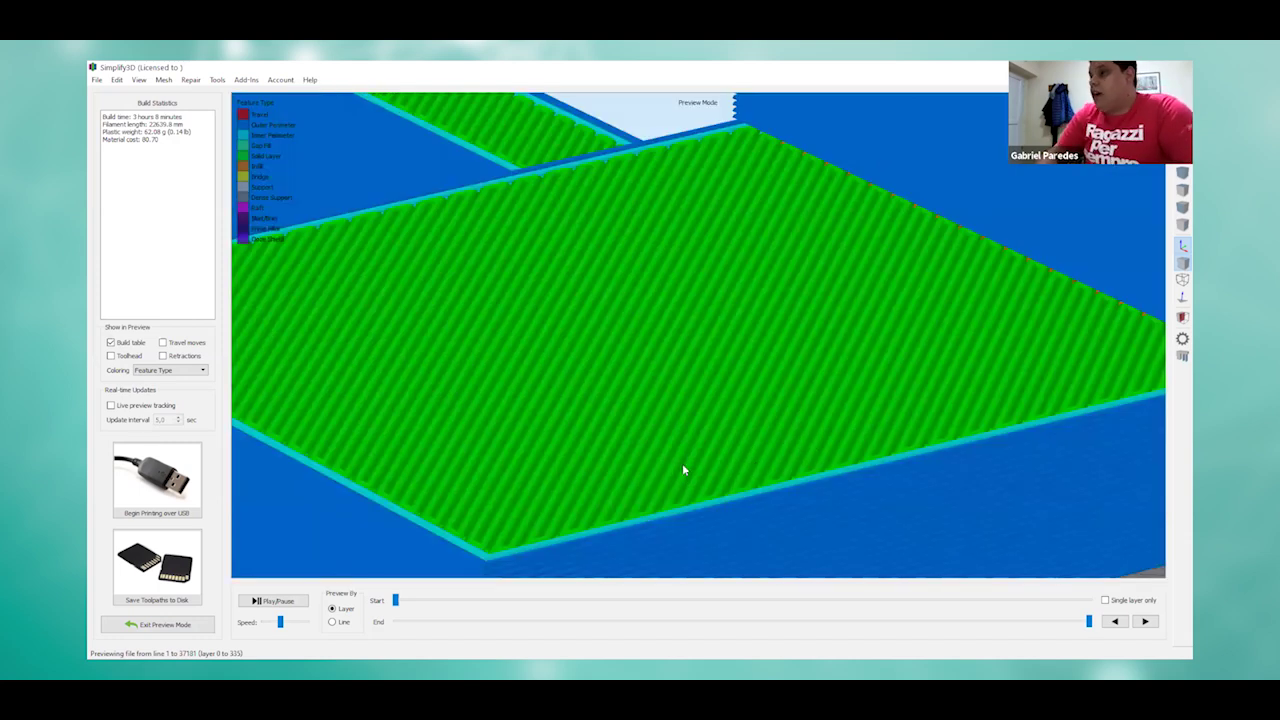
{"action": "scroll", "coordinate": [684, 458], "scroll_direction": "down", "scroll_amount": 5}
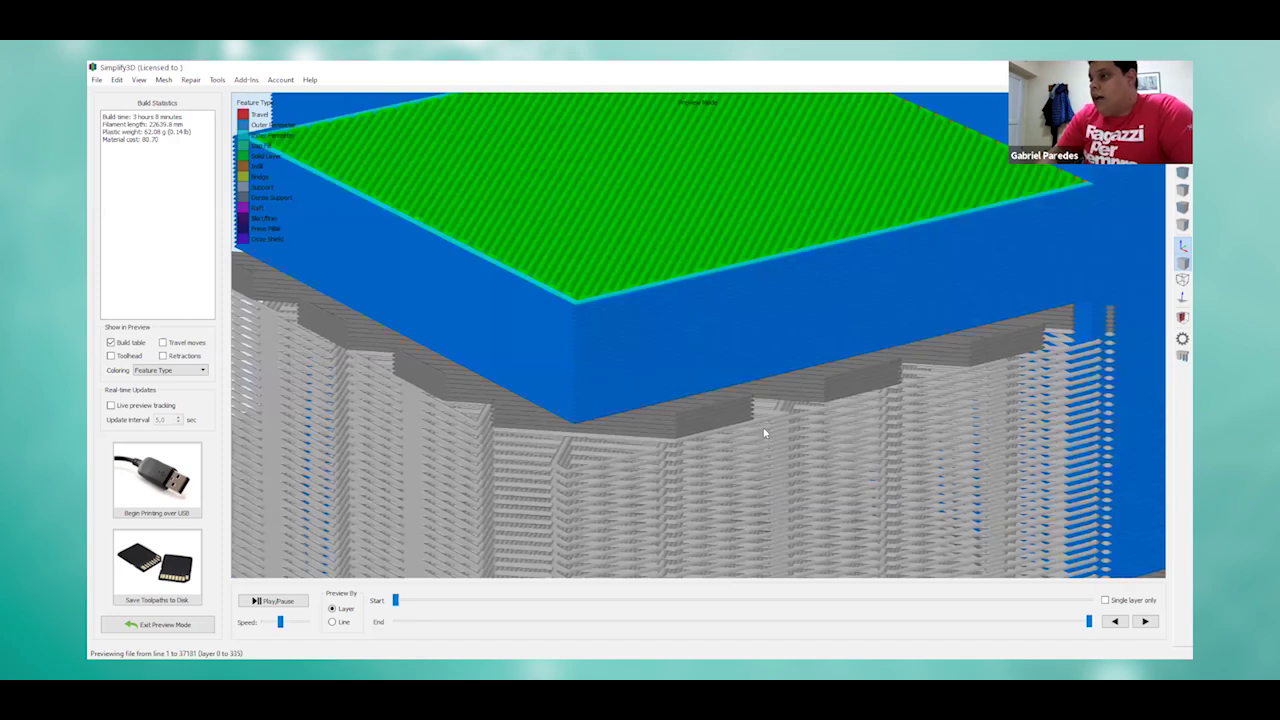
{"action": "scroll", "coordinate": [760, 418], "scroll_direction": "up", "scroll_amount": 1}
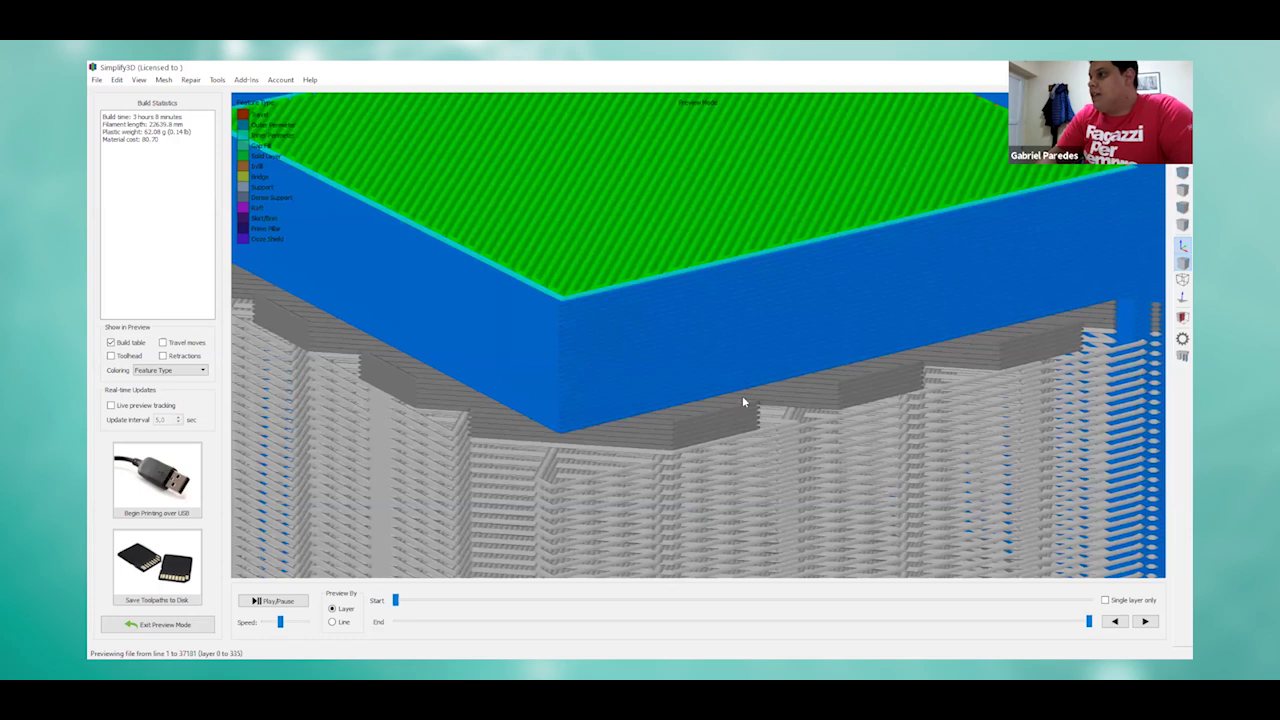
{"action": "scroll", "coordinate": [743, 399], "scroll_direction": "up", "scroll_amount": 1}
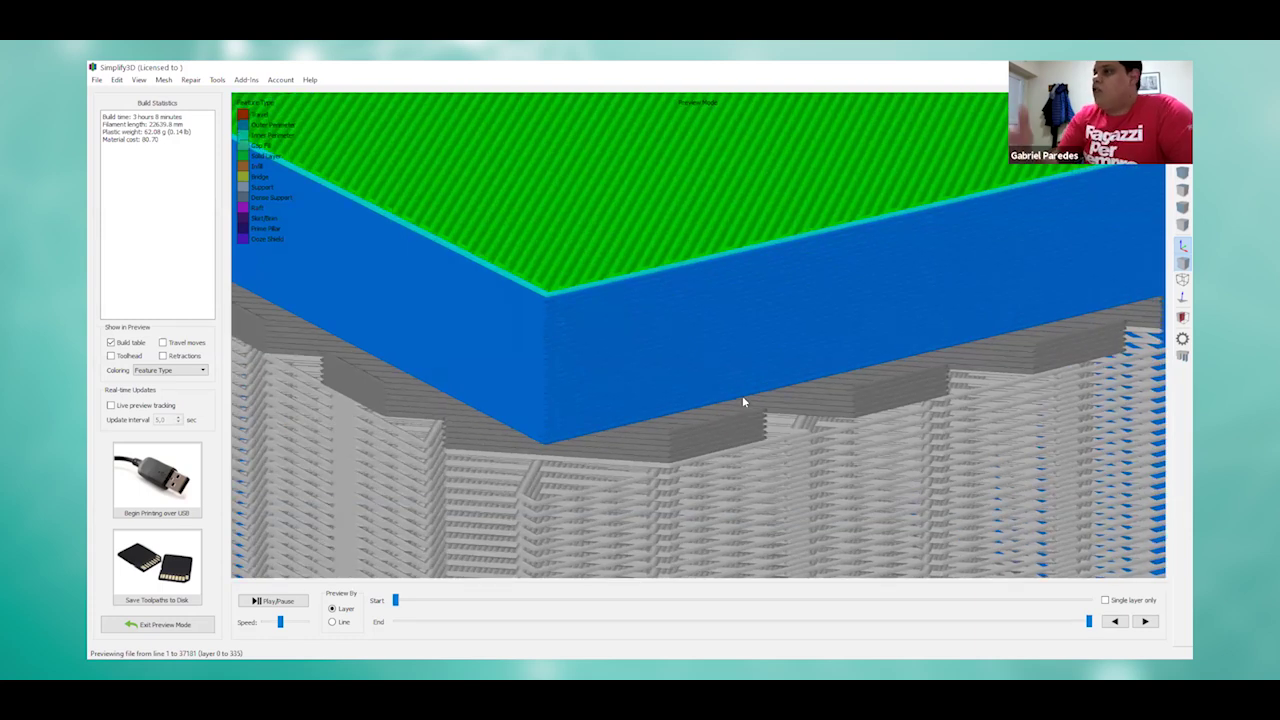
{"action": "scroll", "coordinate": [742, 400], "scroll_direction": "down", "scroll_amount": 1}
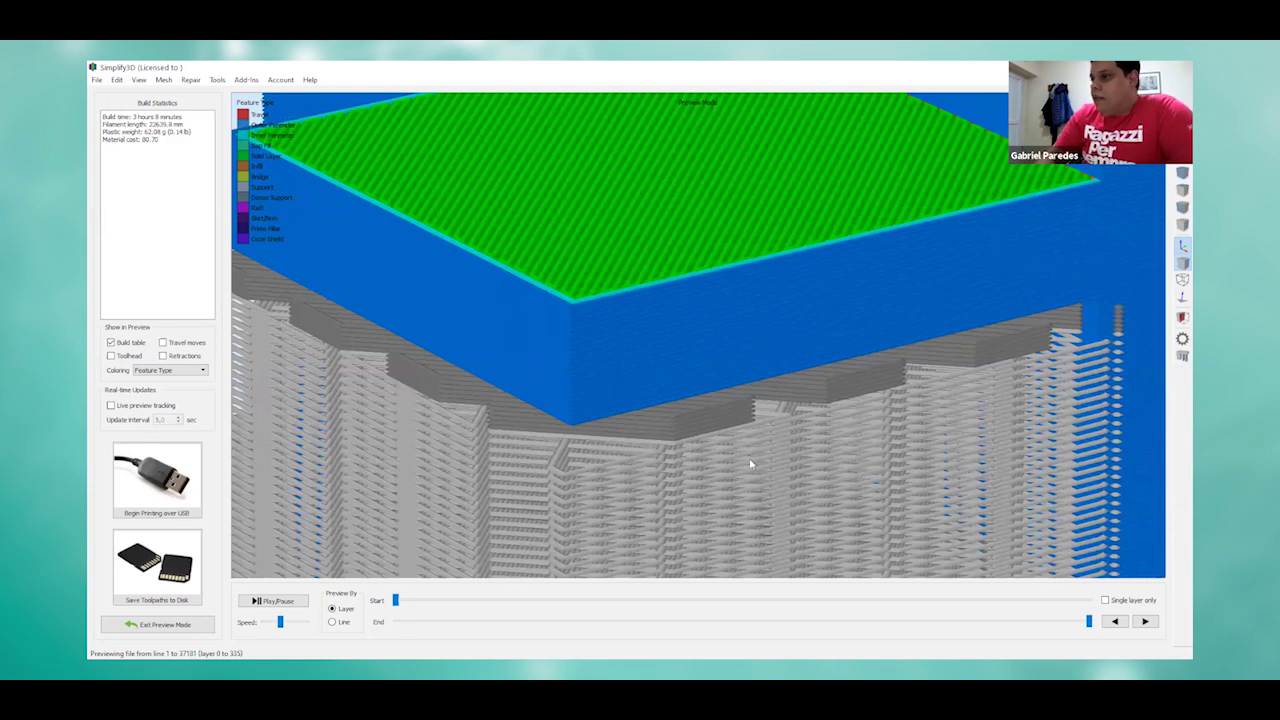
{"action": "scroll", "coordinate": [577, 404], "scroll_direction": "down", "scroll_amount": 5}
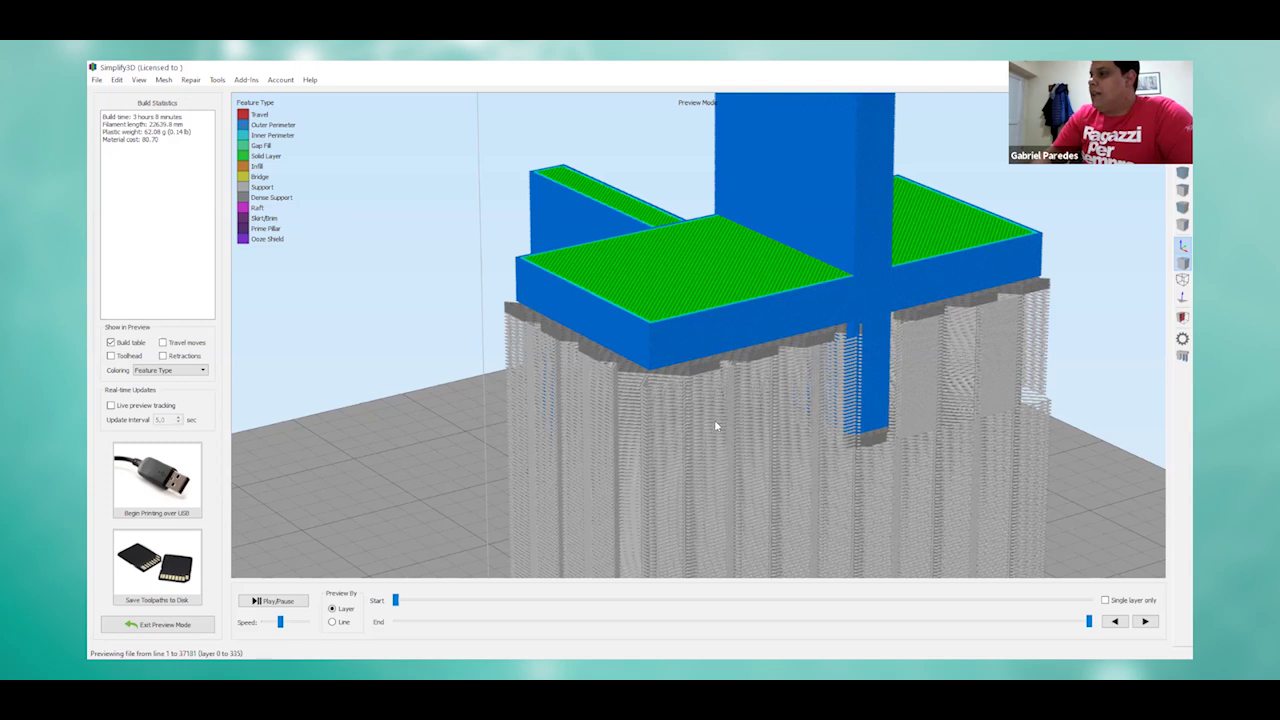
{"action": "scroll", "coordinate": [721, 408], "scroll_direction": "up", "scroll_amount": 4}
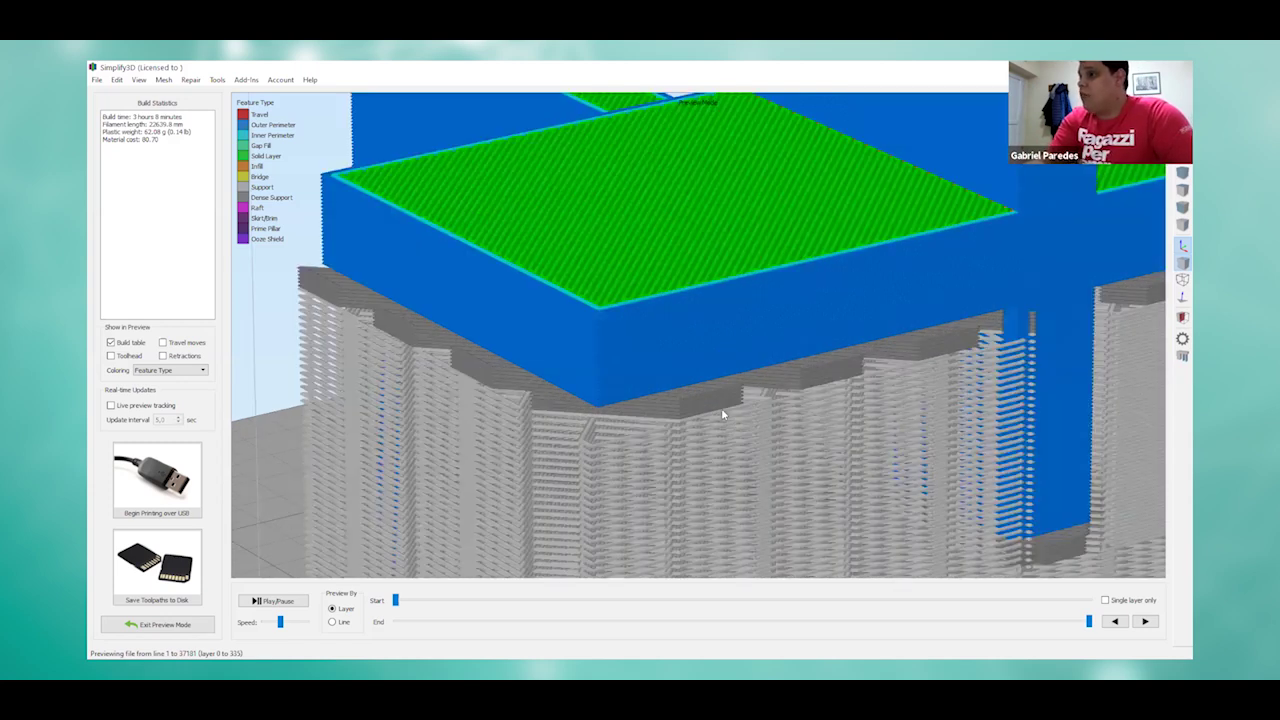
{"action": "scroll", "coordinate": [721, 408], "scroll_direction": "up", "scroll_amount": 2}
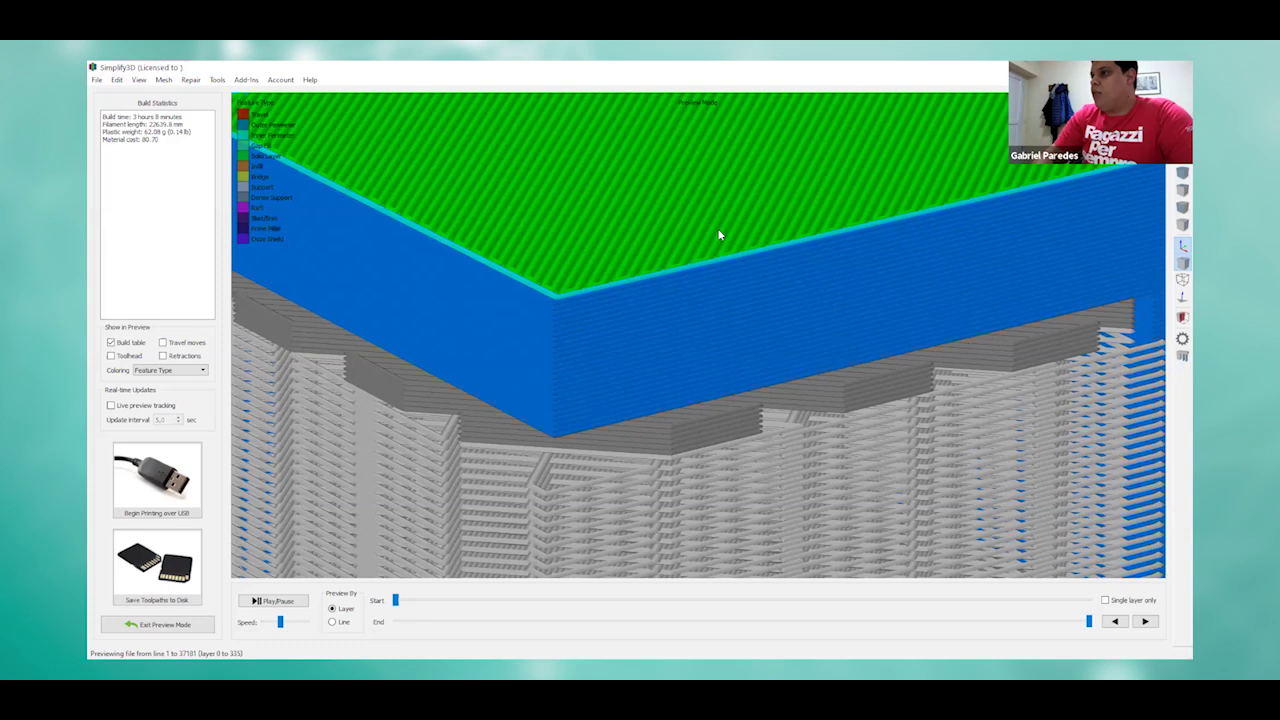
{"action": "scroll", "coordinate": [715, 266], "scroll_direction": "down", "scroll_amount": 5}
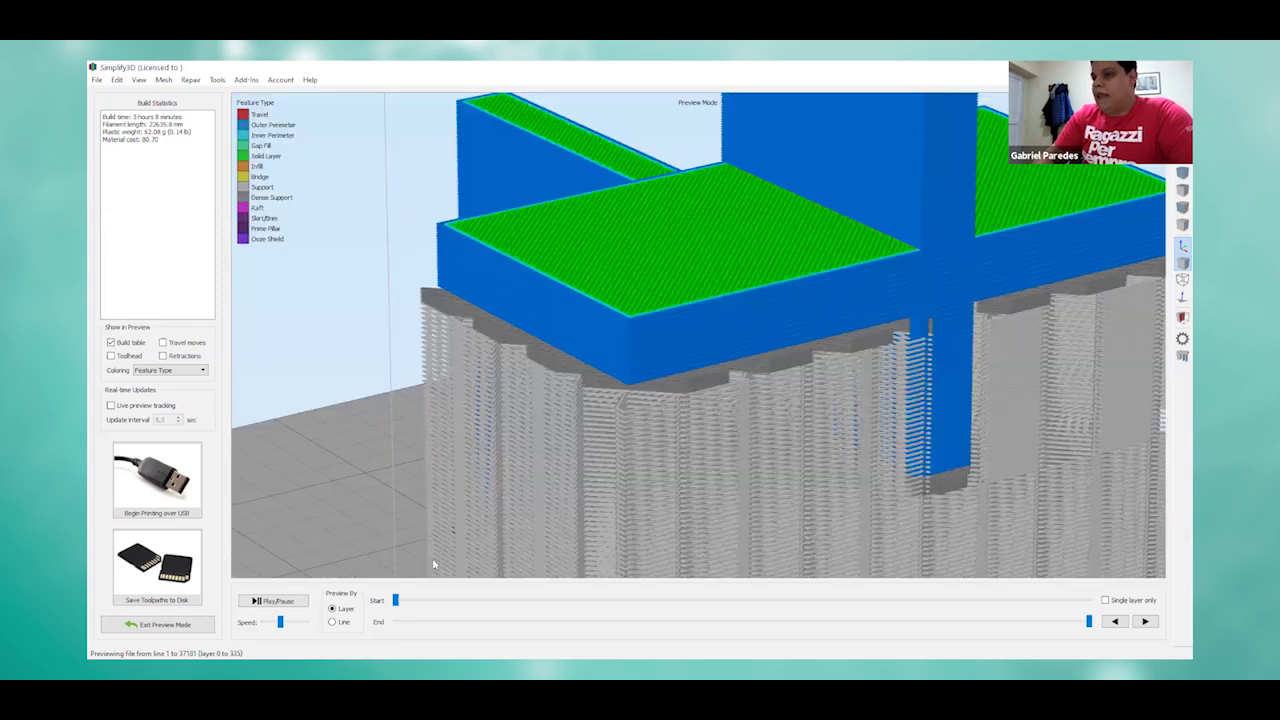
{"action": "key", "text": "f"}
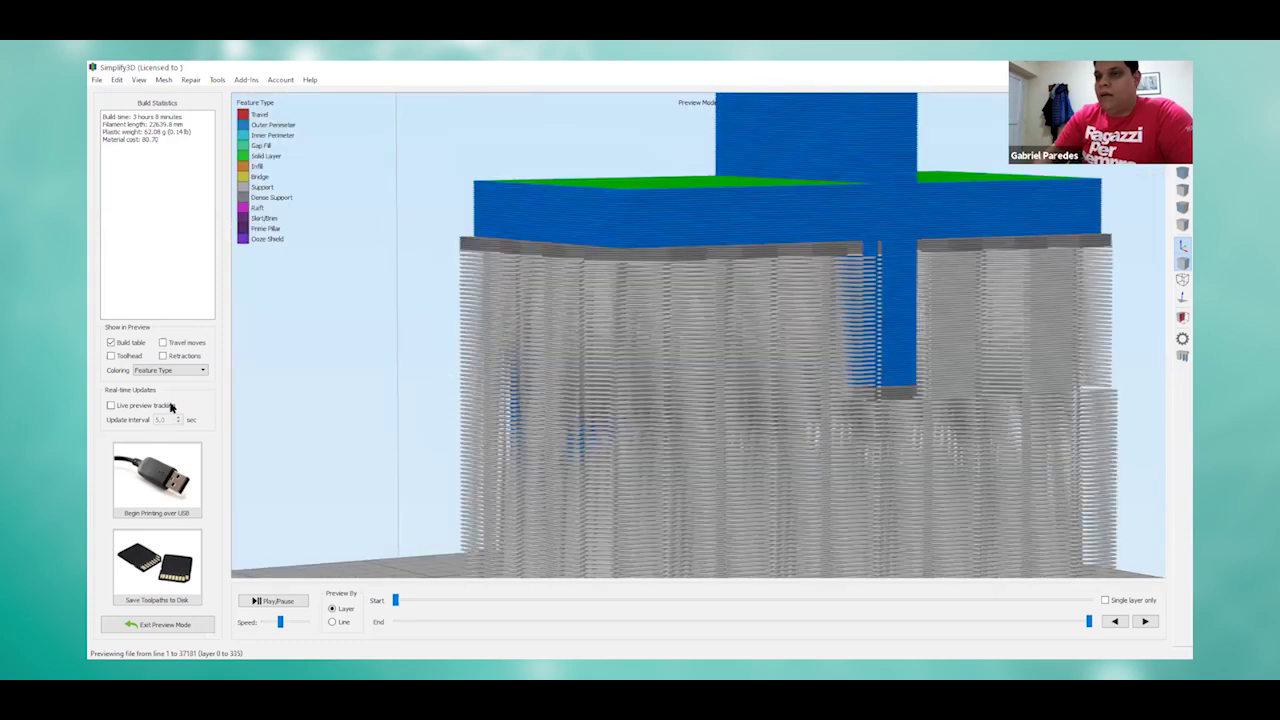
Step: Set the support's dense infill percentage to 40% and slice the model
{"action": "scroll", "coordinate": [584, 274], "scroll_direction": "down", "scroll_amount": 3}
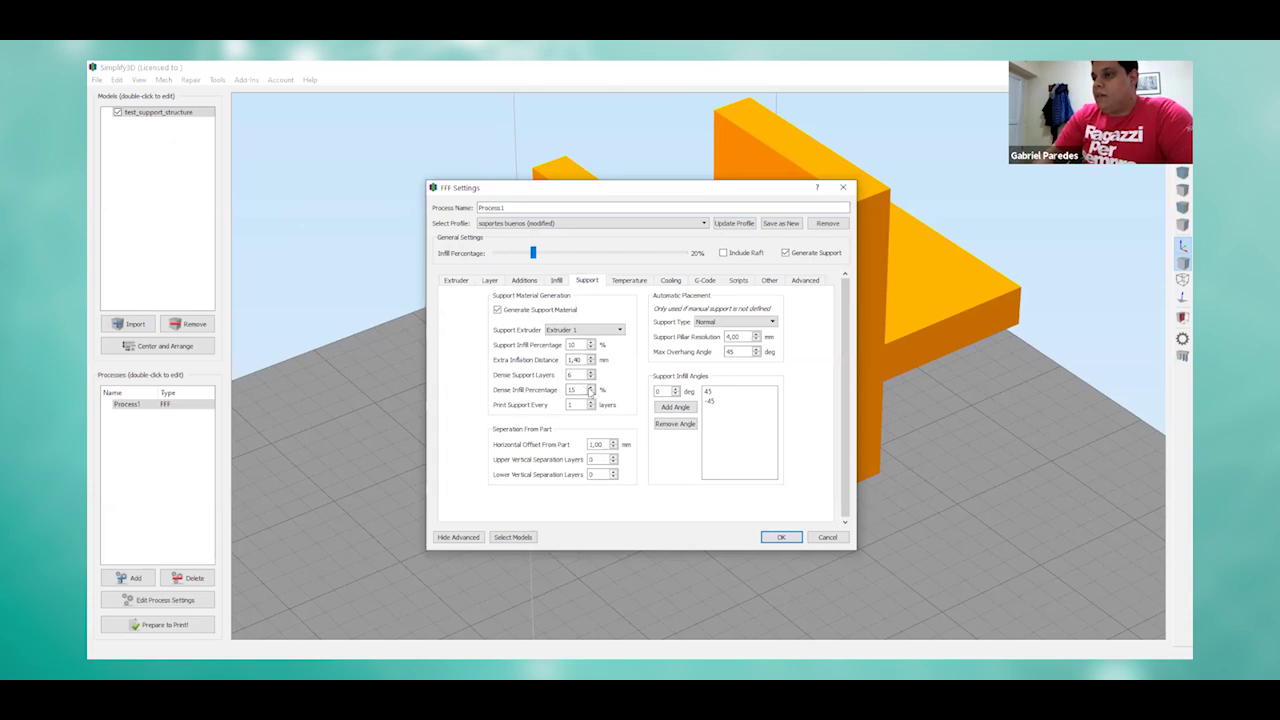
{"action": "left_click", "coordinate": [592, 392]}
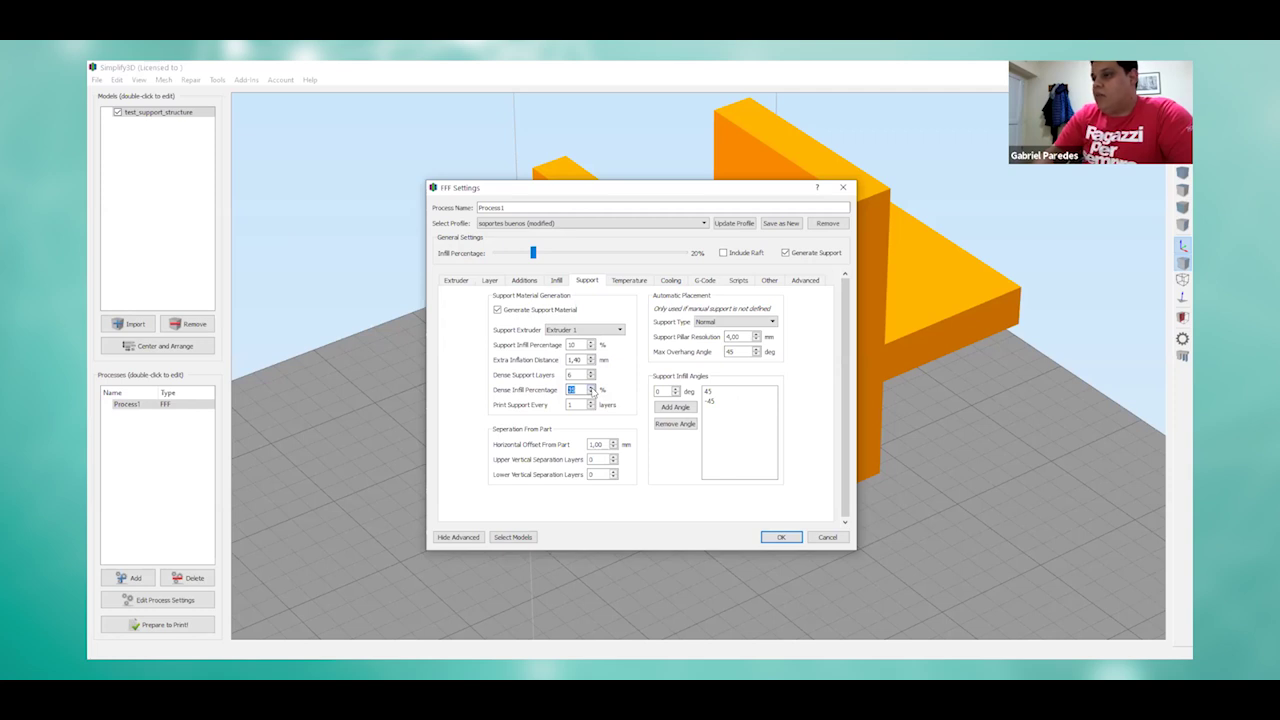
{"action": "type", "text": "40"}
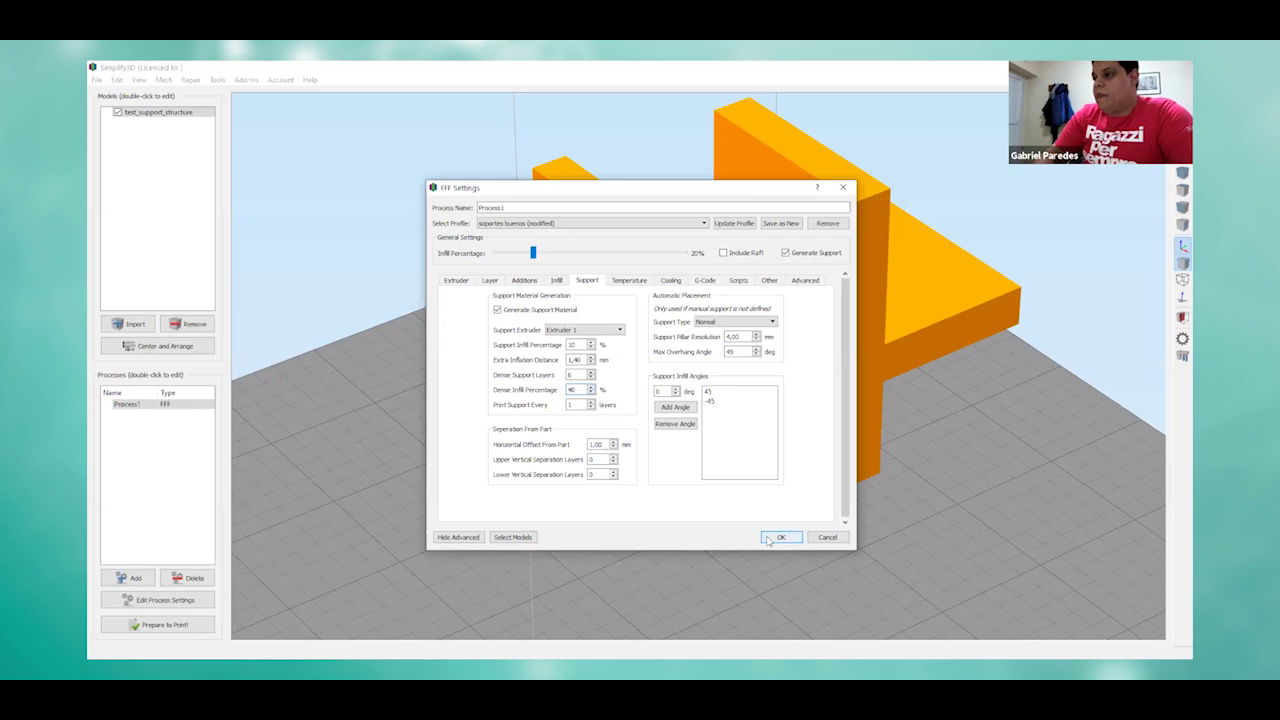
{"action": "key", "text": "Return"}
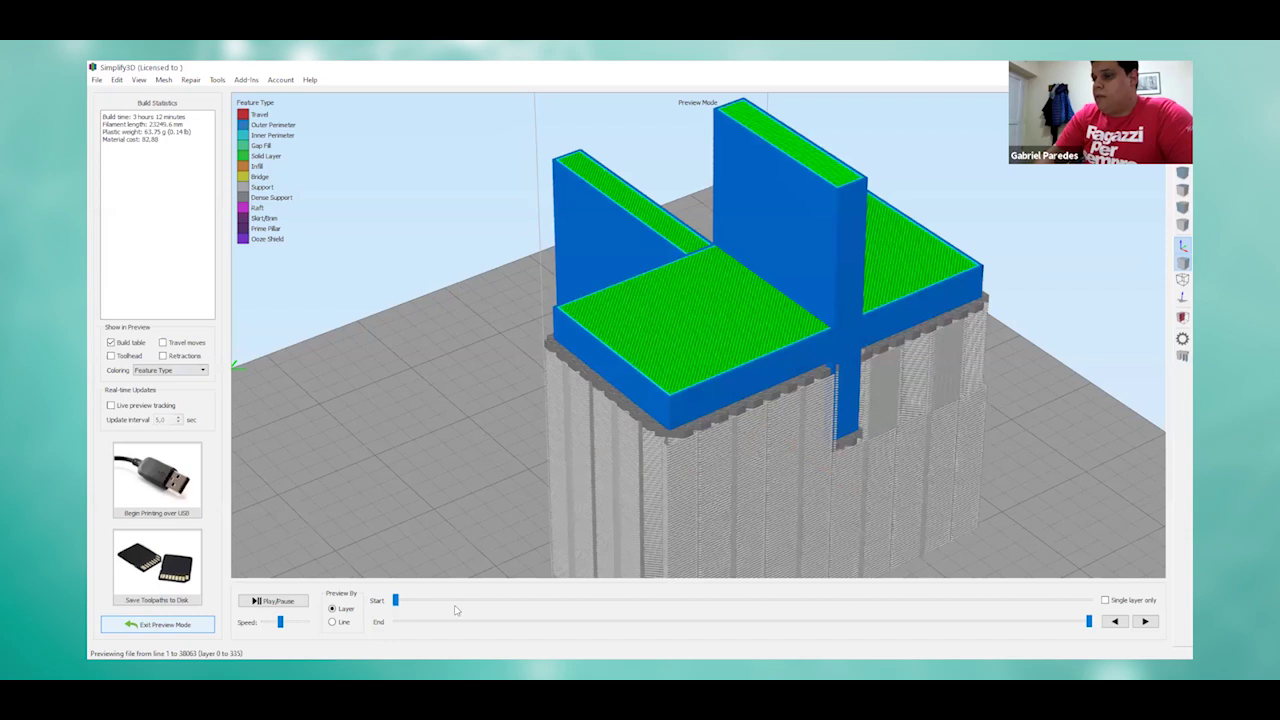
Step: Step the sliced preview through progressively higher layers up to the dense support beneath the overhanging plate
{"action": "left_click", "coordinate": [535, 621]}
{"action": "left_click", "coordinate": [594, 621]}
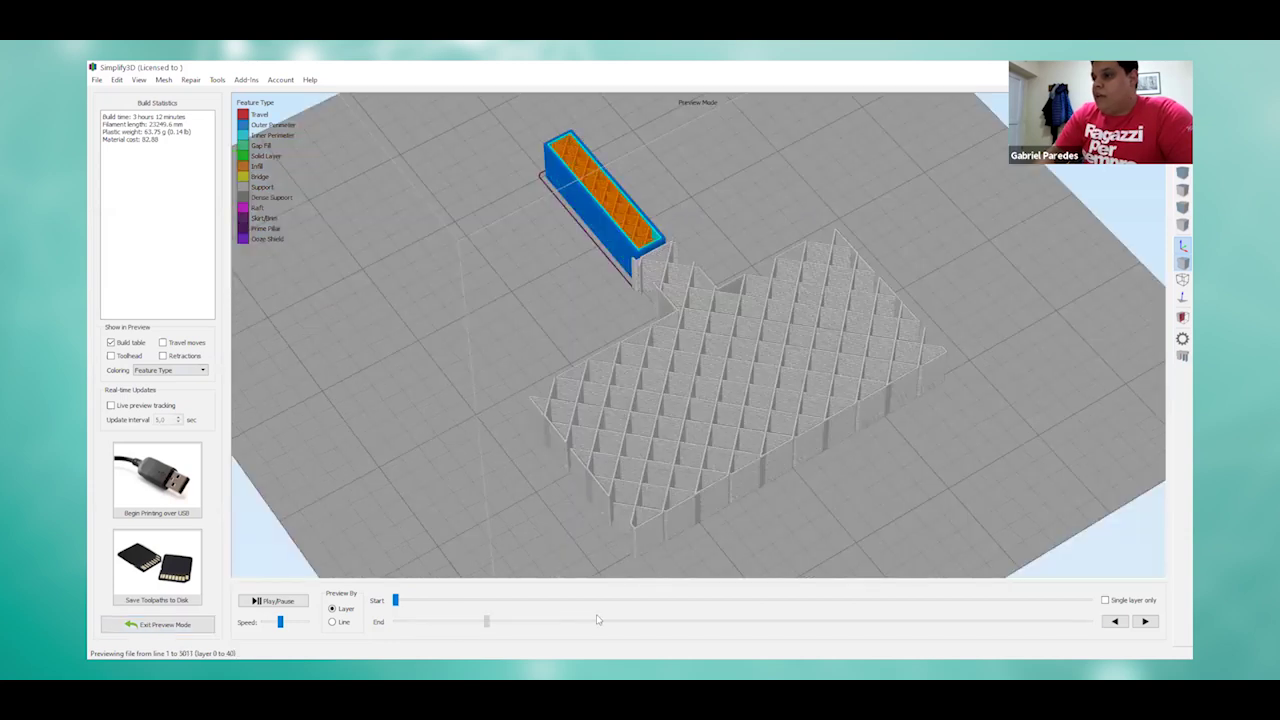
{"action": "left_click", "coordinate": [640, 622]}
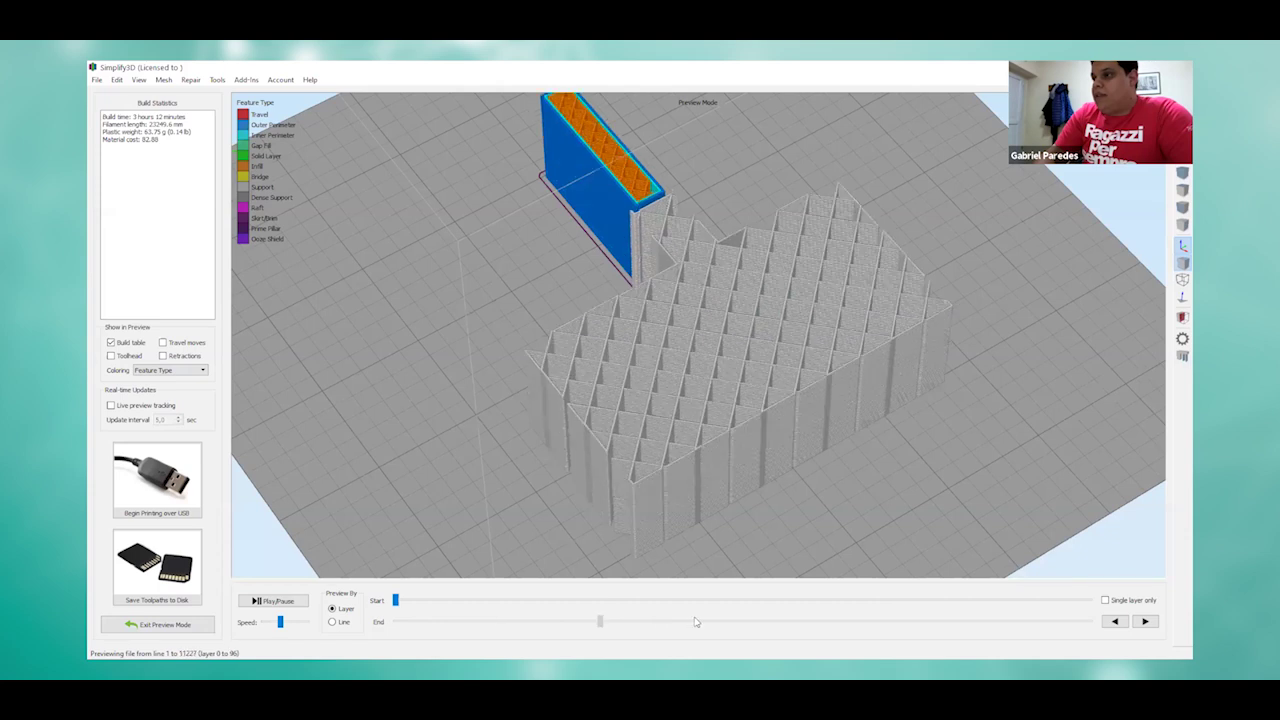
{"action": "left_click", "coordinate": [697, 622]}
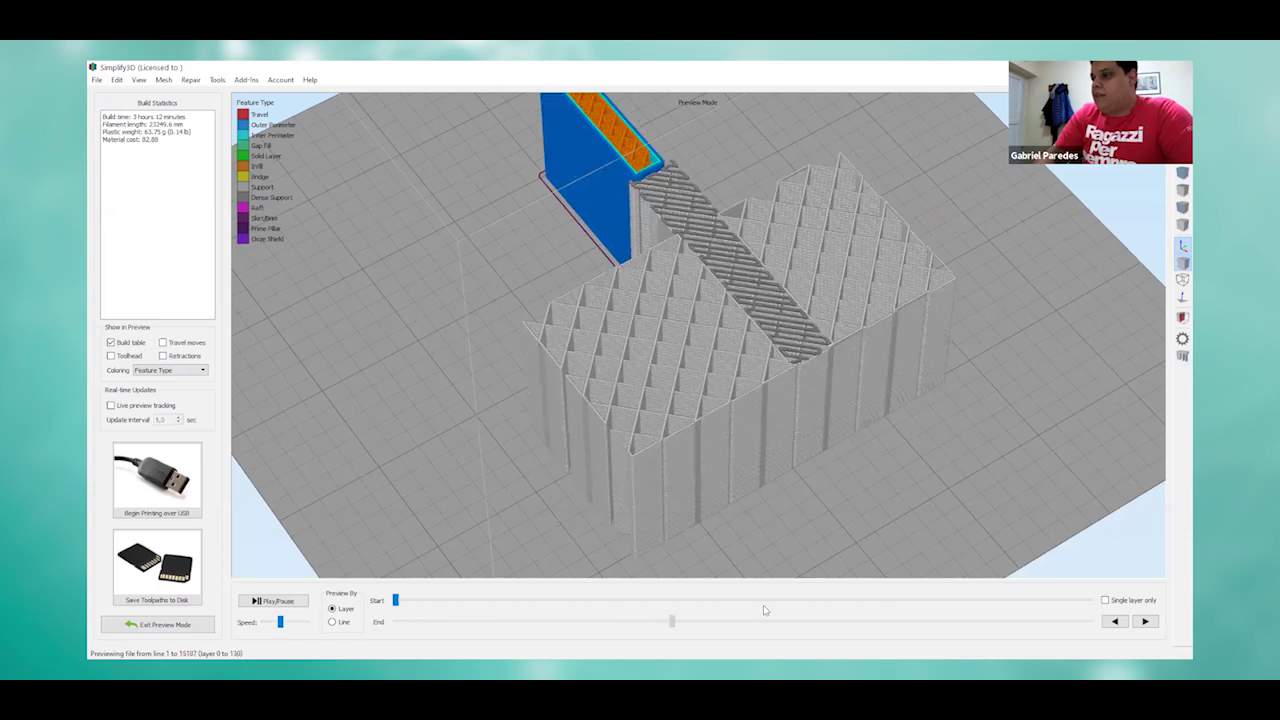
{"action": "left_click", "coordinate": [774, 621]}
{"action": "left_click", "coordinate": [730, 622]}
{"action": "left_click", "coordinate": [774, 620]}
{"action": "left_click", "coordinate": [790, 622]}
{"action": "left_click", "coordinate": [806, 624]}
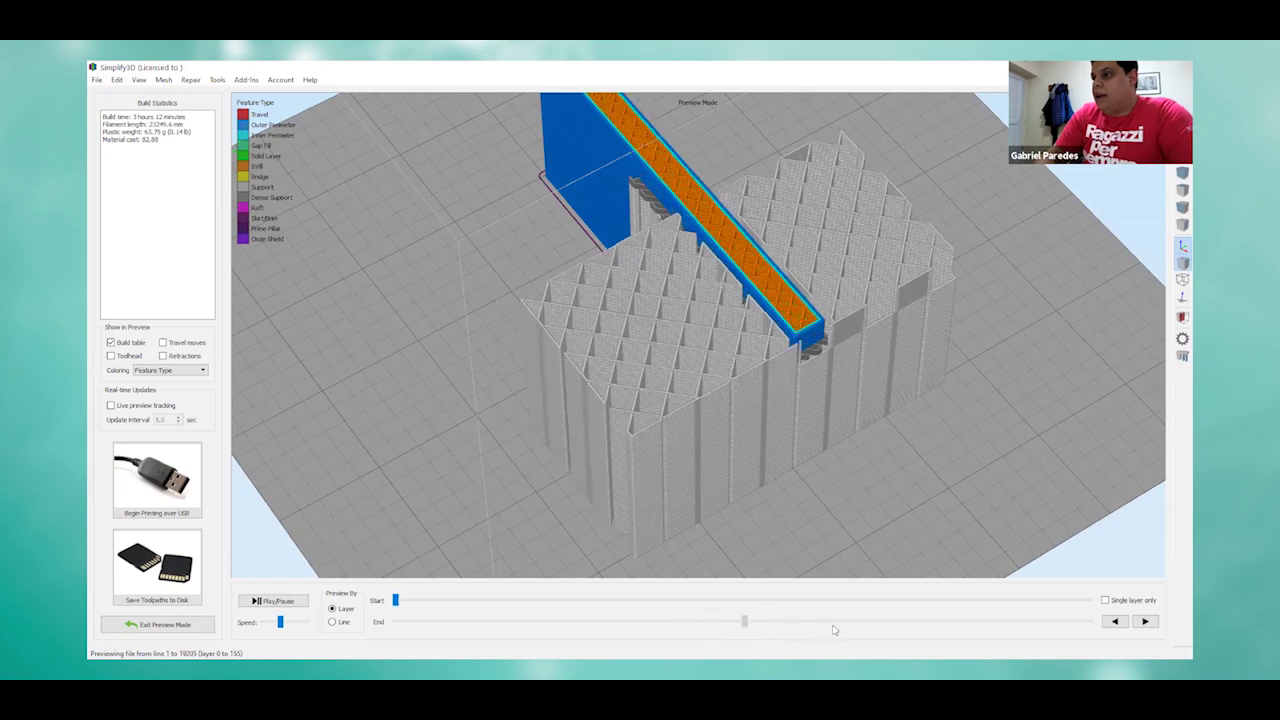
{"action": "left_click", "coordinate": [838, 628]}
{"action": "left_click", "coordinate": [844, 628]}
{"action": "left_click", "coordinate": [844, 628]}
{"action": "left_click", "coordinate": [844, 626]}
{"action": "left_click", "coordinate": [841, 622]}
{"action": "left_click", "coordinate": [841, 622]}
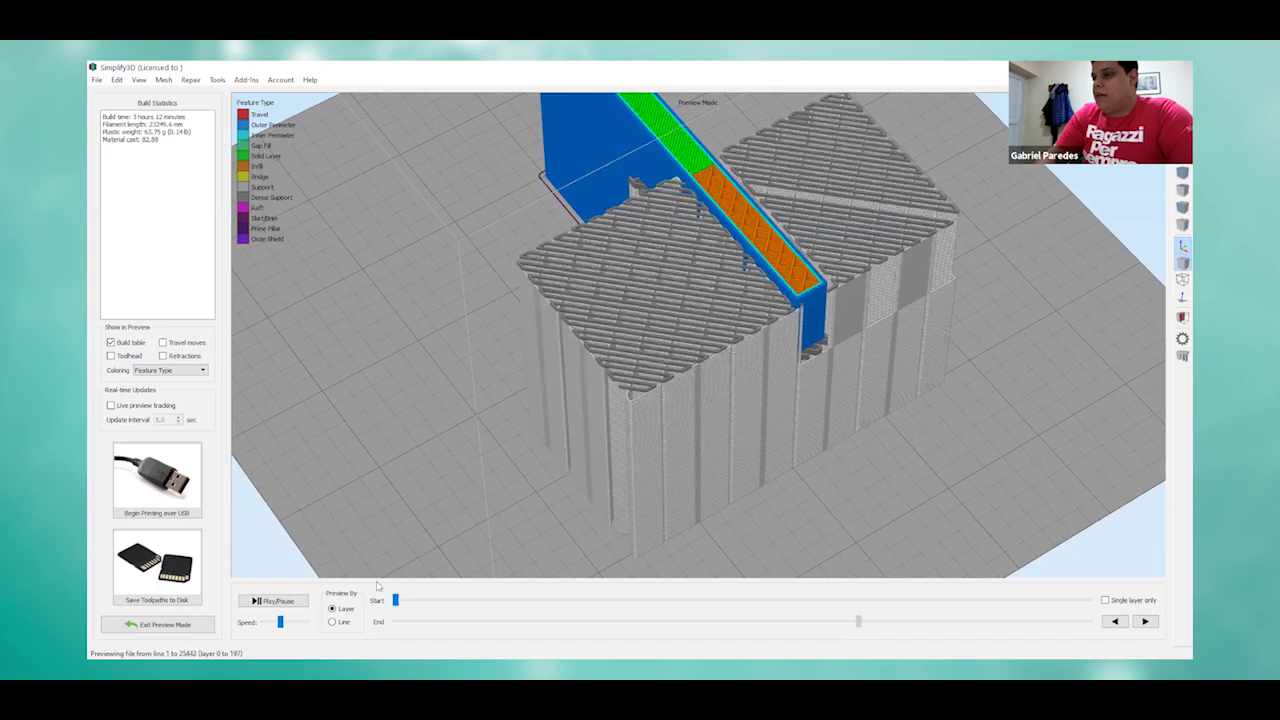
Step: Run the layer playback briefly, stop it at the dense support layers and examine their infill pattern up close
{"action": "left_click", "coordinate": [272, 601]}
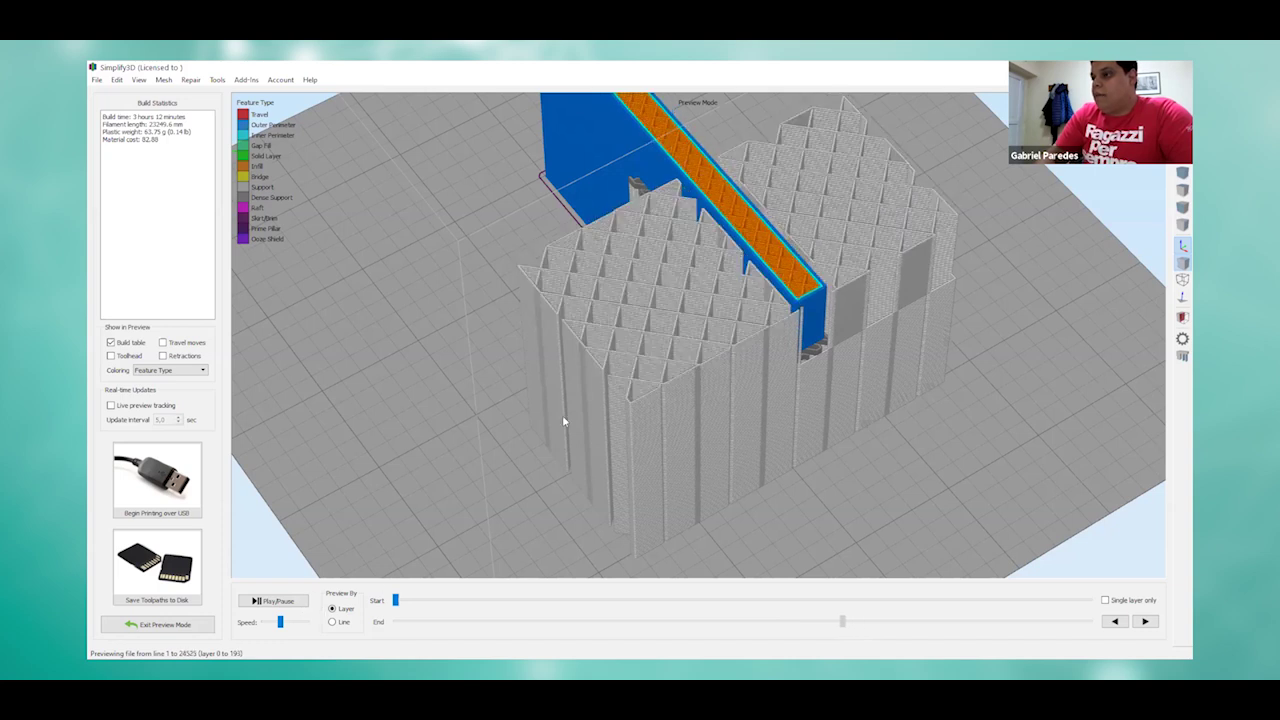
{"action": "key", "text": "space"}
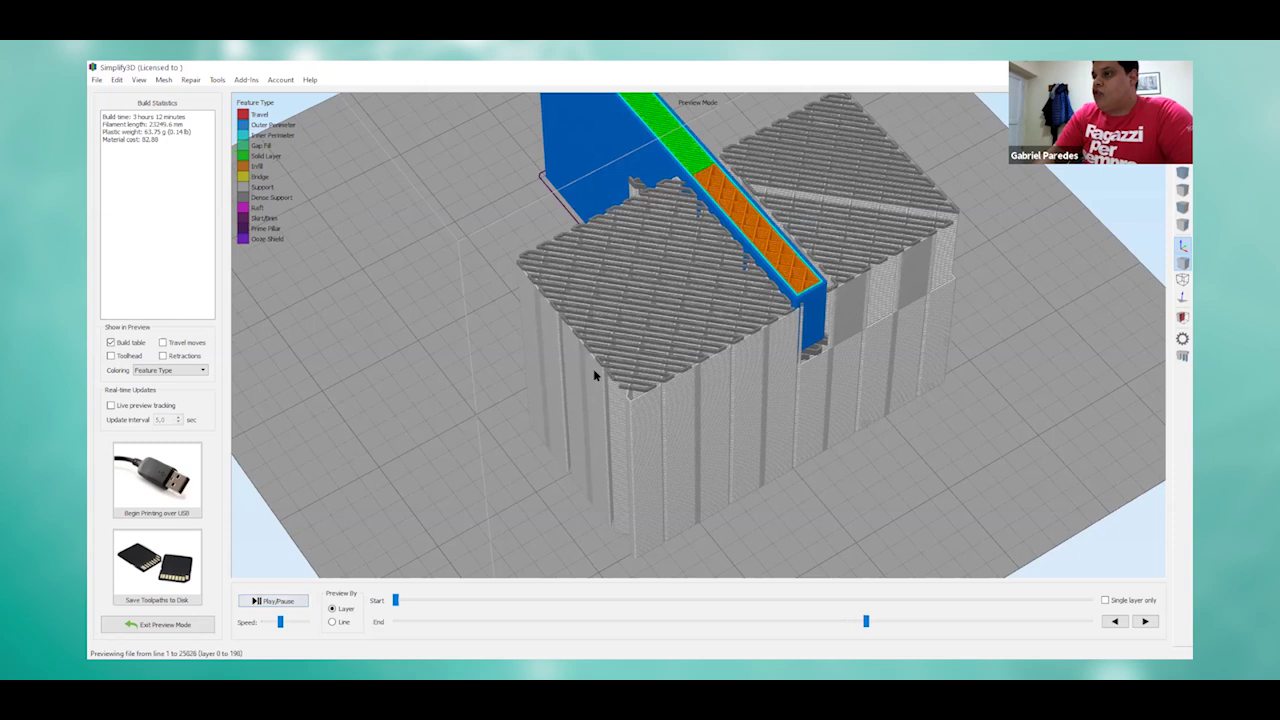
{"action": "scroll", "coordinate": [597, 258], "scroll_direction": "up", "scroll_amount": 2}
{"action": "scroll", "coordinate": [597, 258], "scroll_direction": "up", "scroll_amount": 2}
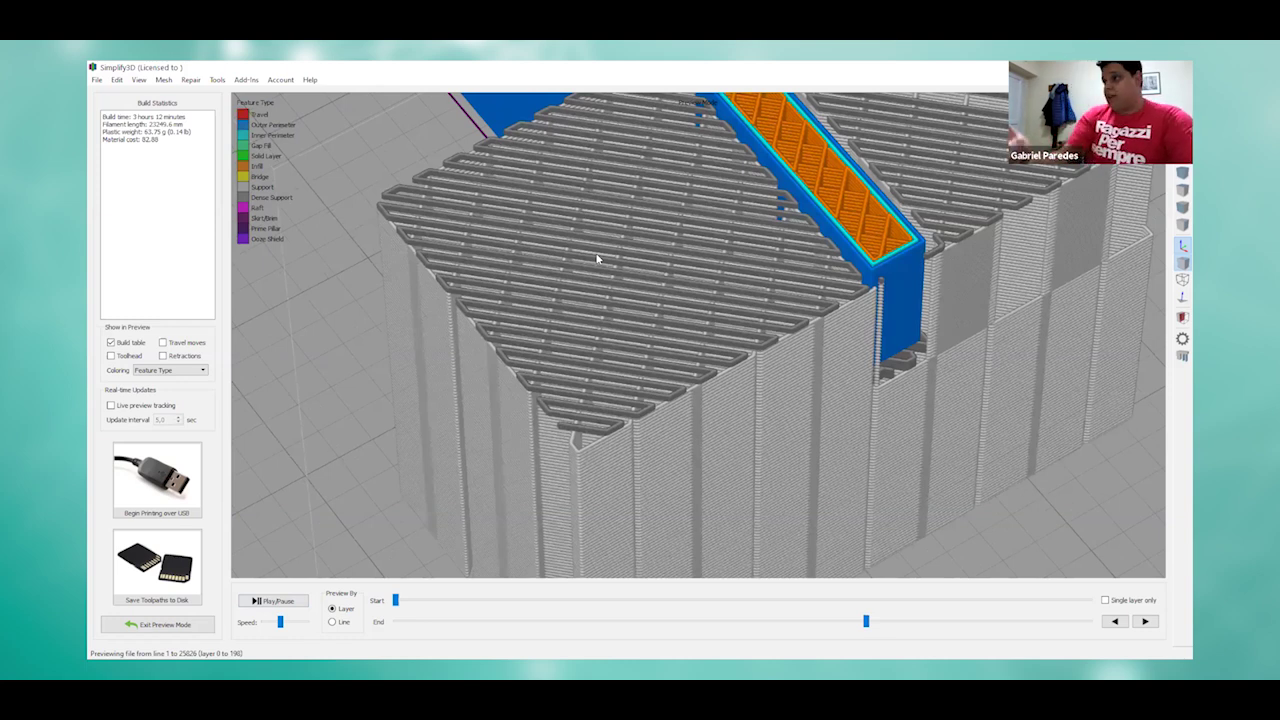
{"action": "left_click_drag", "start_coordinate": [624, 301], "coordinate": [649, 327]}
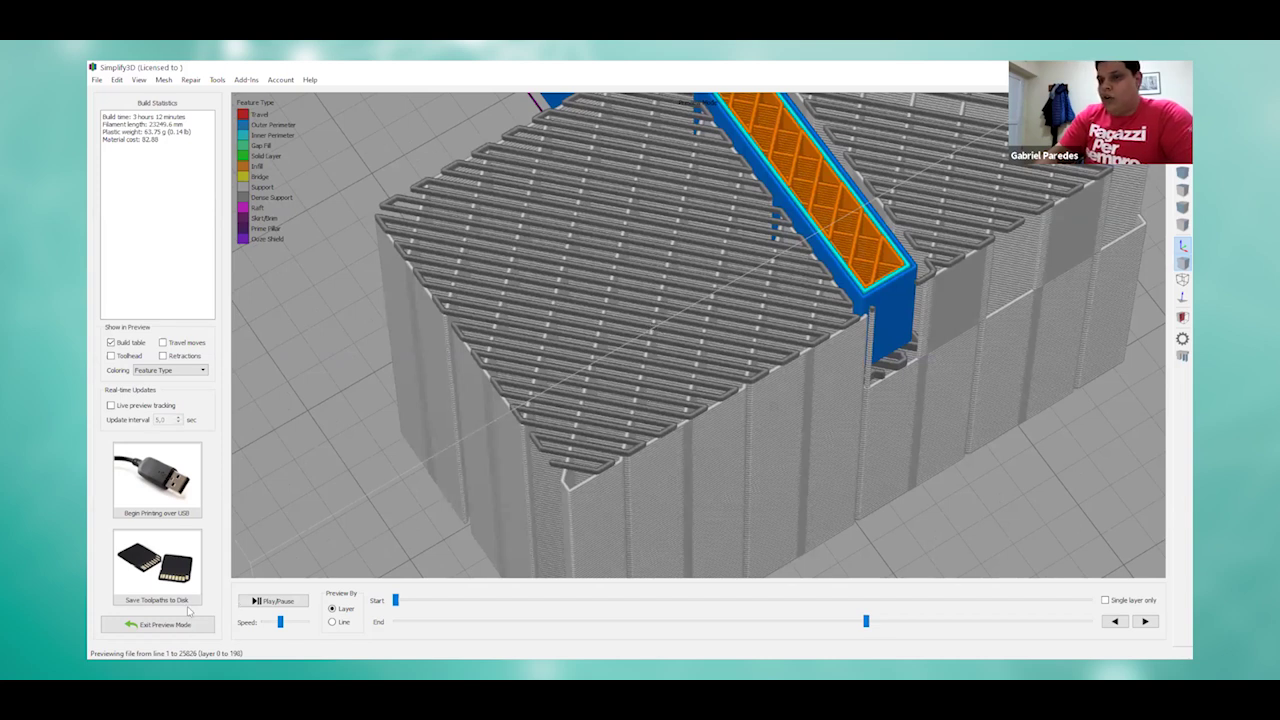
{"action": "left_click_drag", "start_coordinate": [488, 329], "coordinate": [457, 323]}
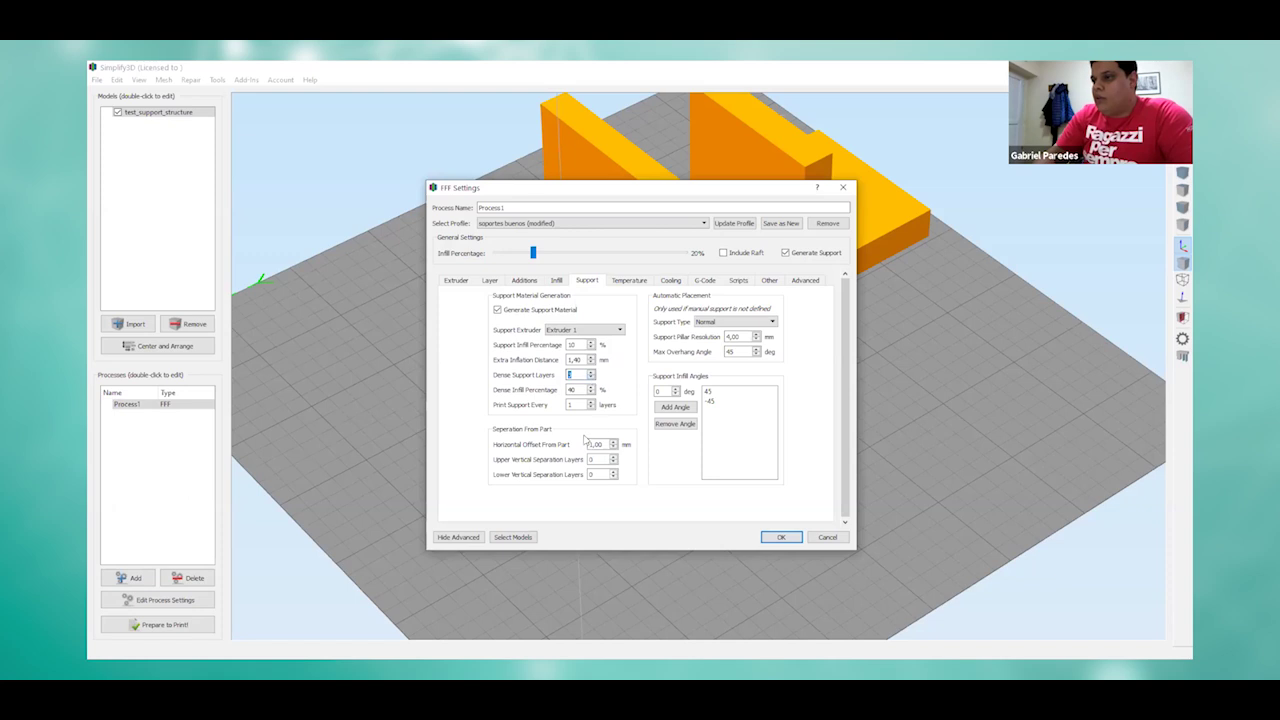
Step: Set the dense support layers to 3, the dense infill to 25% and the horizontal offset from part to 5 mm
{"action": "type", "text": "3"}
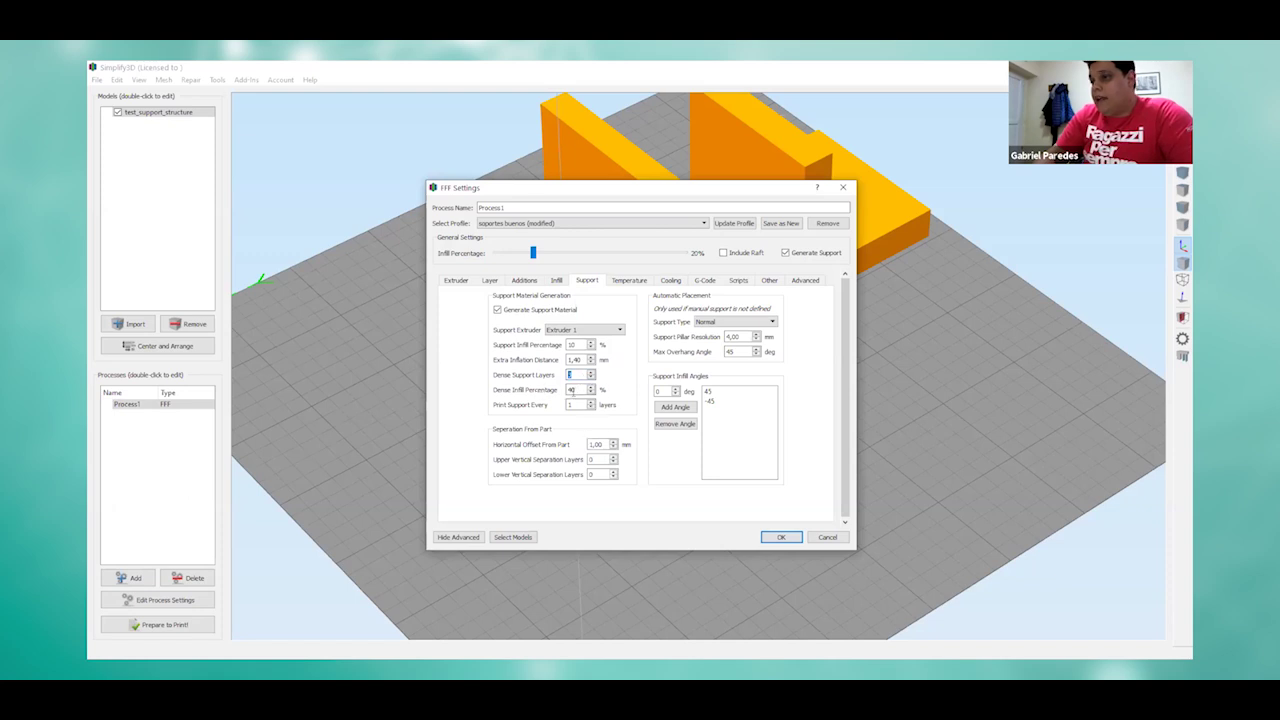
{"action": "key", "text": "Tab"}
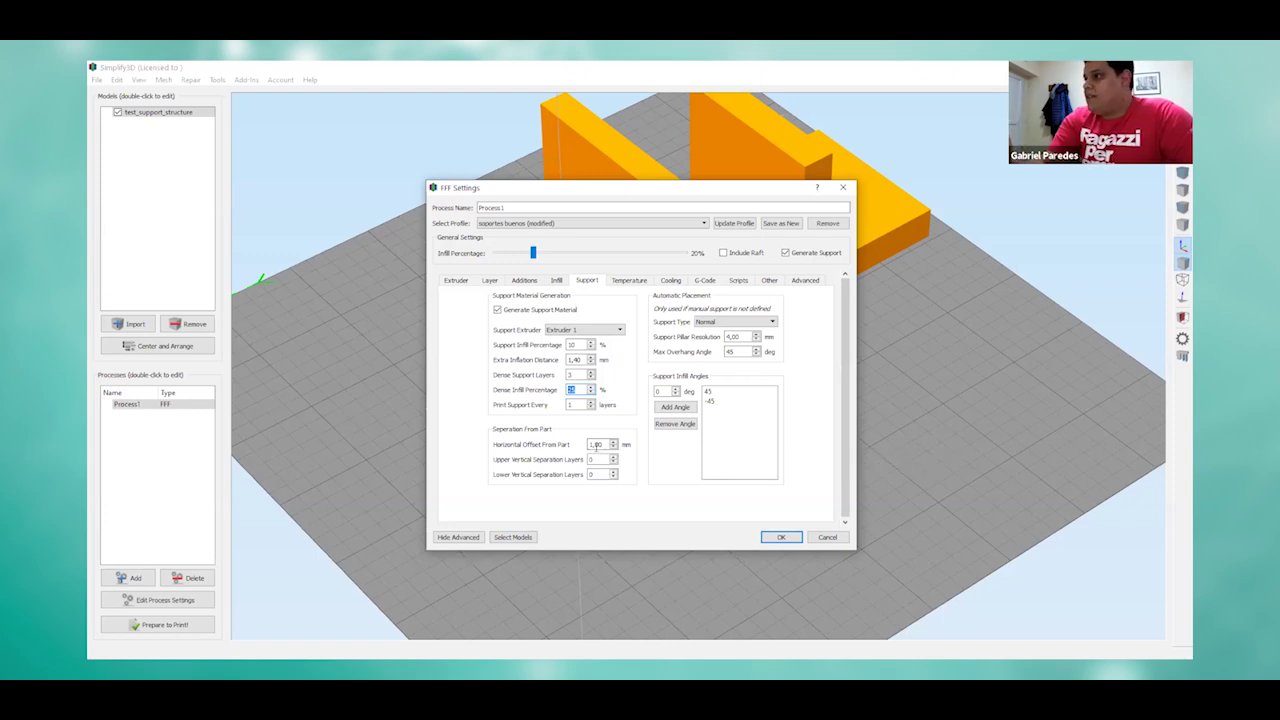
{"action": "double_click", "coordinate": [611, 445]}
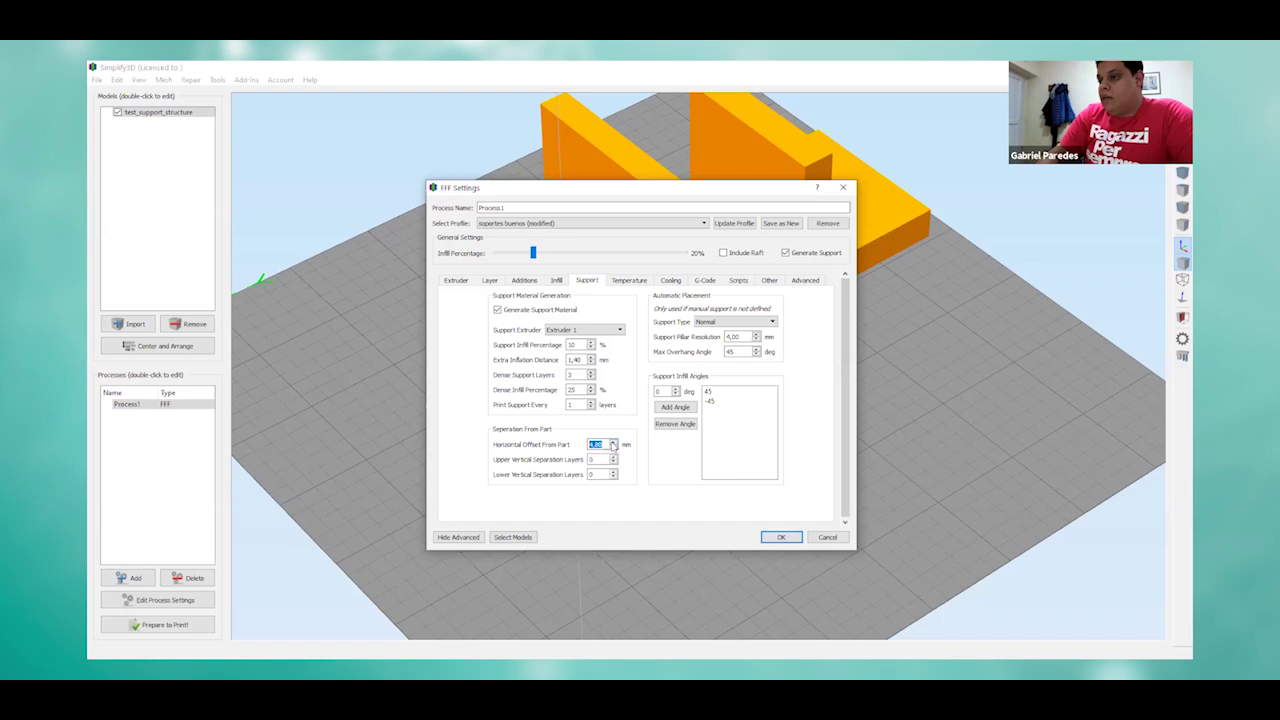
{"action": "type", "text": "5"}
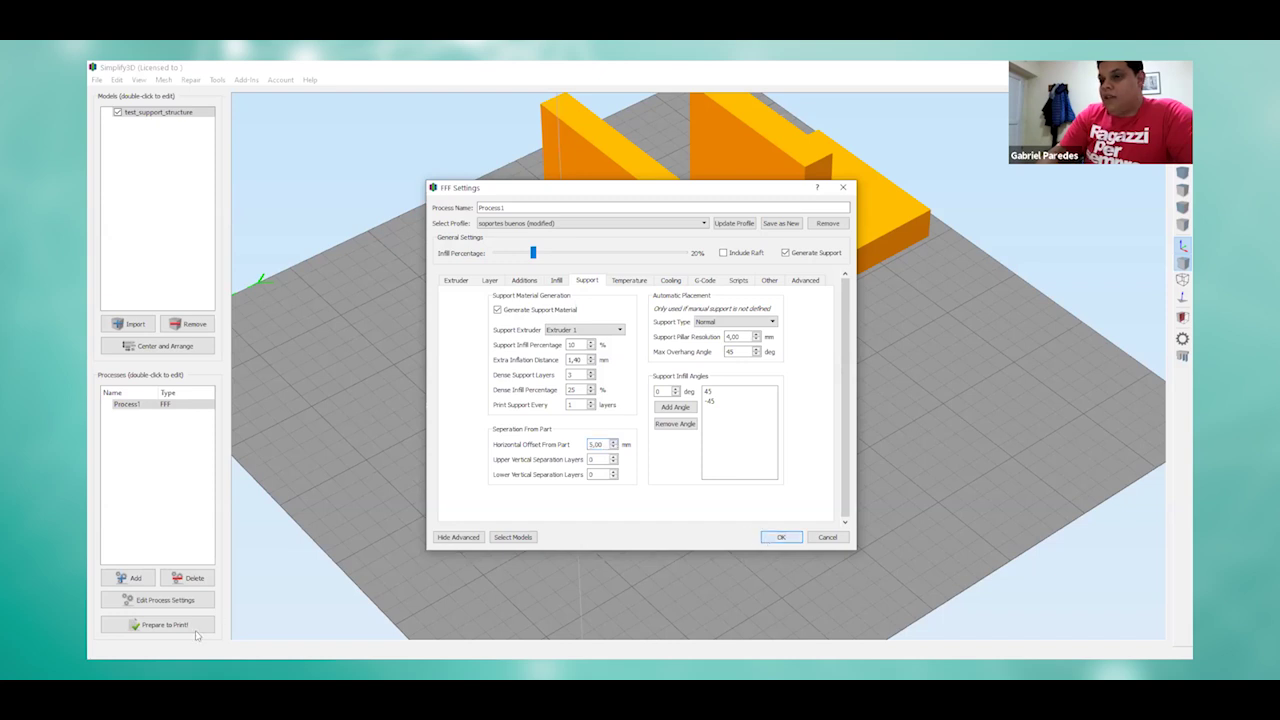
Step: Slice the model and inspect the horizontal gap between the pillar and its support up close from the front
{"action": "left_click", "coordinate": [196, 630]}
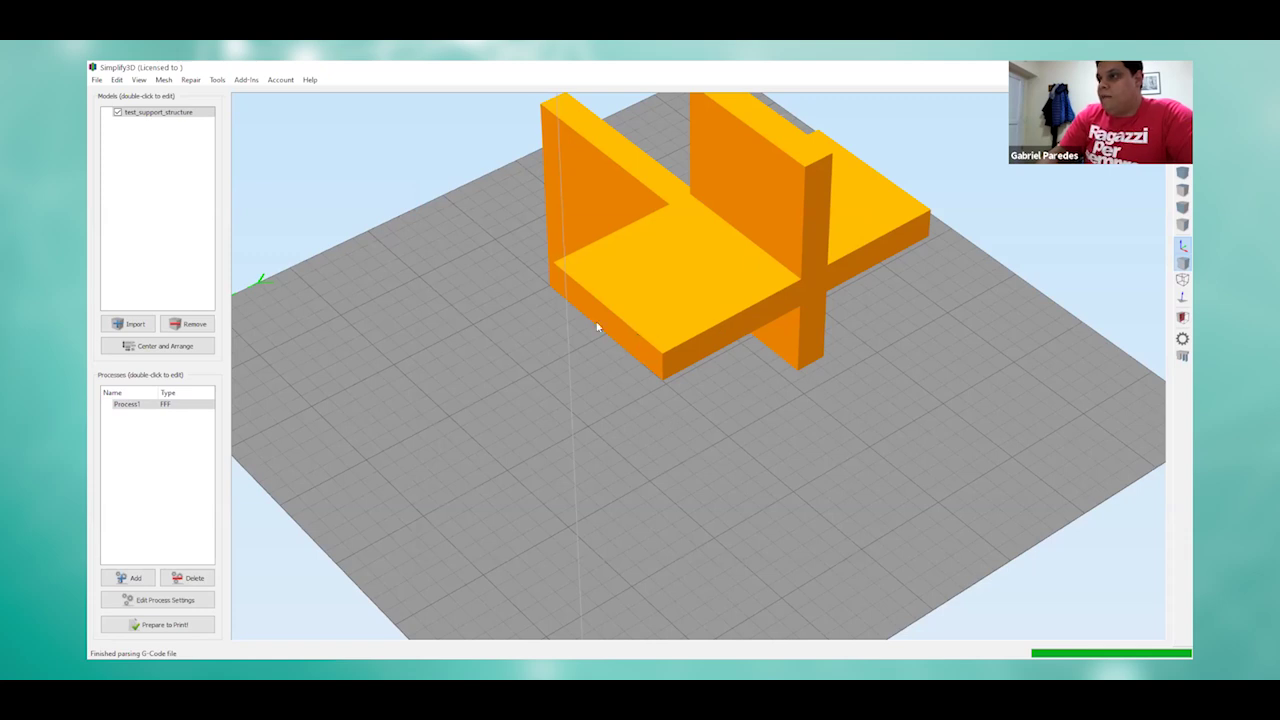
{"action": "key", "text": "ctrl+f"}
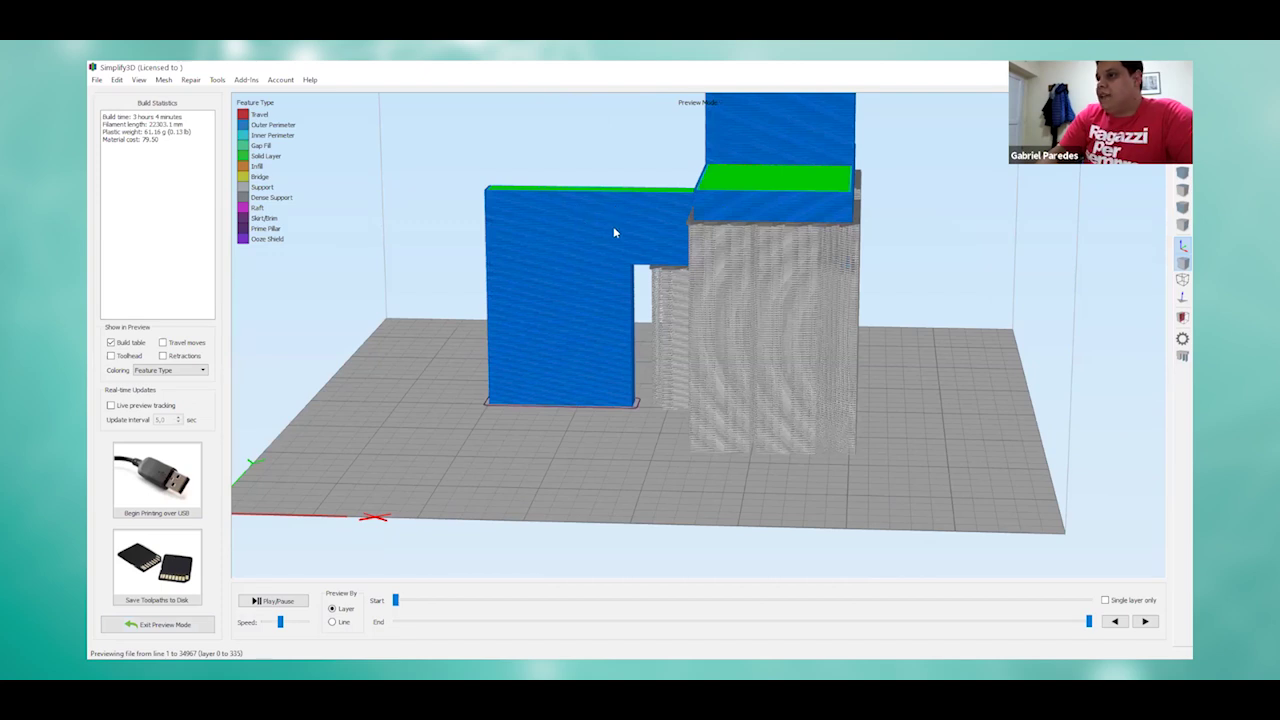
{"action": "scroll", "coordinate": [614, 231], "scroll_direction": "up", "scroll_amount": 3}
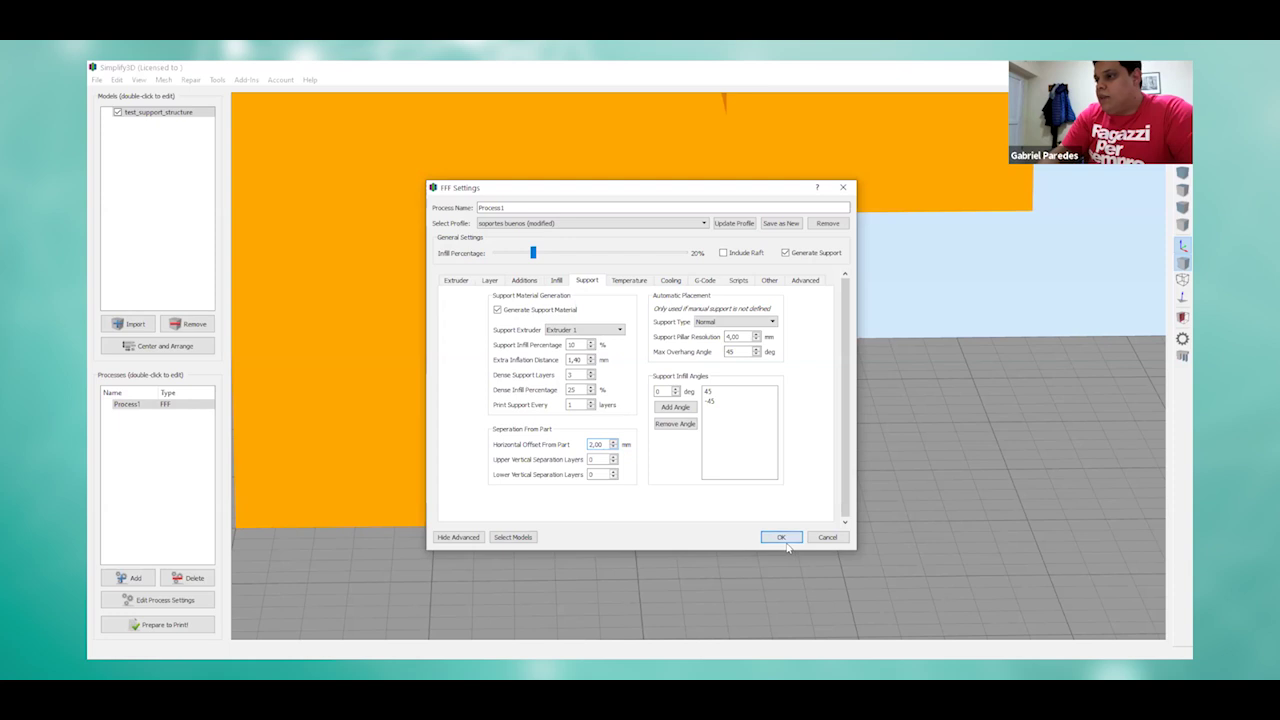
Step: Reslice the model with a 2 mm horizontal offset from part, check the narrower gap and leave the preview
{"action": "left_click", "coordinate": [200, 628]}
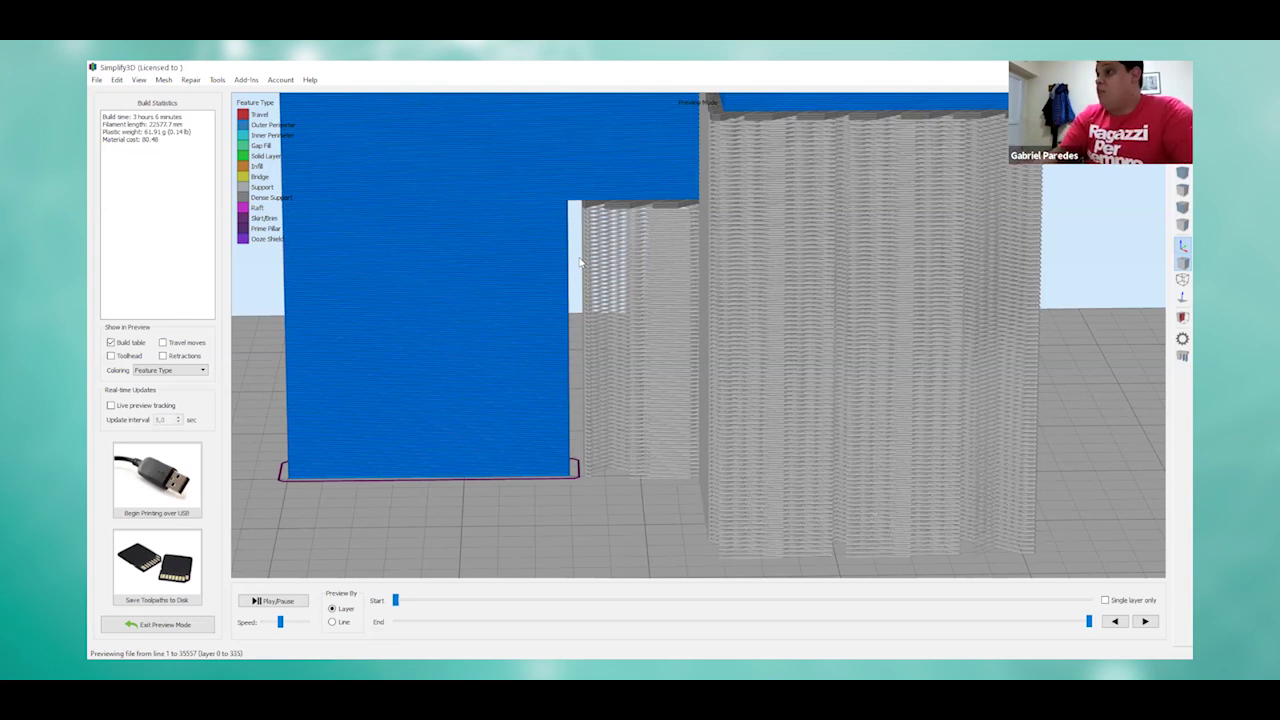
{"action": "left_click", "coordinate": [184, 622]}
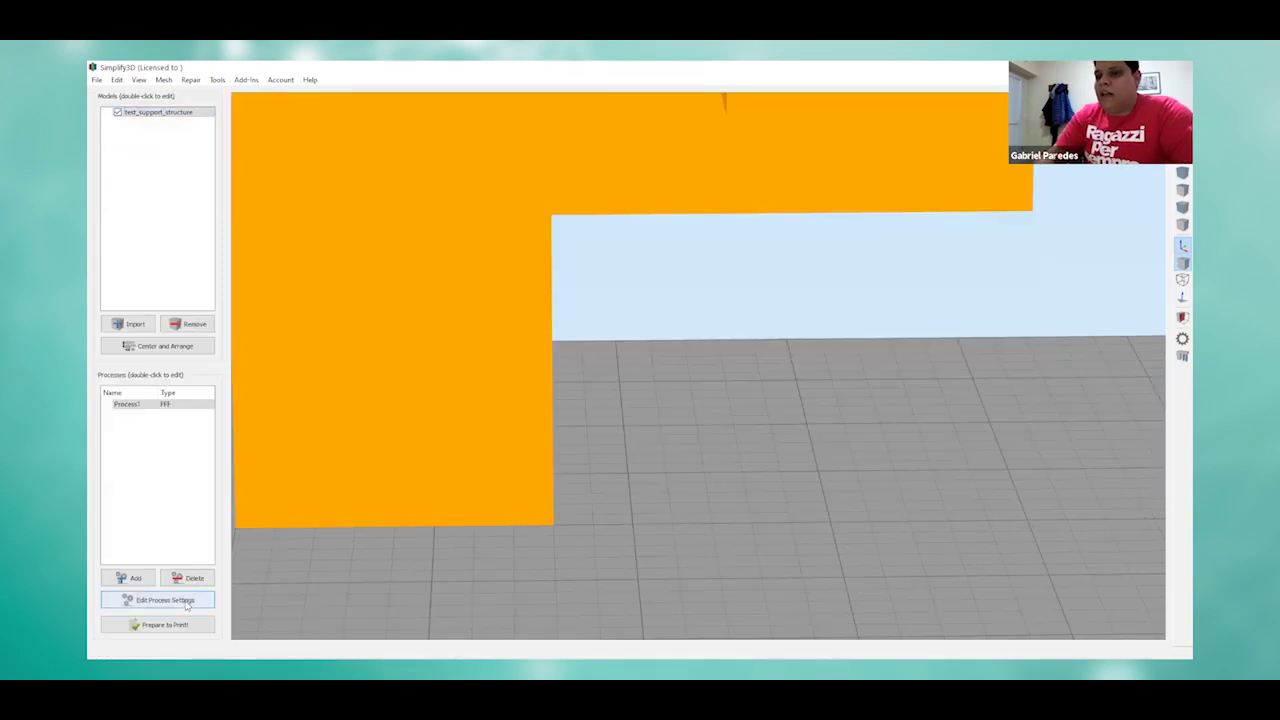
Step: Set the upper vertical separation layers to 10 in the support settings and accept the process settings
{"action": "key", "text": "Return"}
{"action": "left_click", "coordinate": [587, 280]}
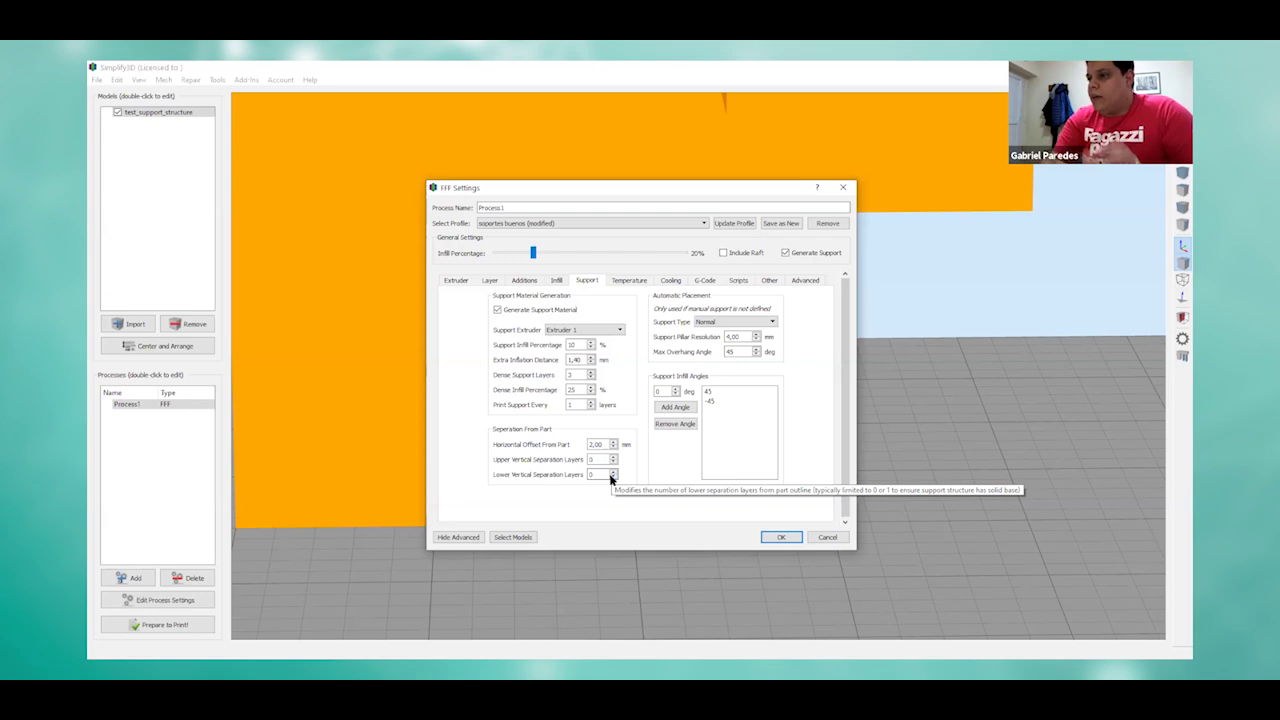
{"action": "left_click", "coordinate": [615, 459]}
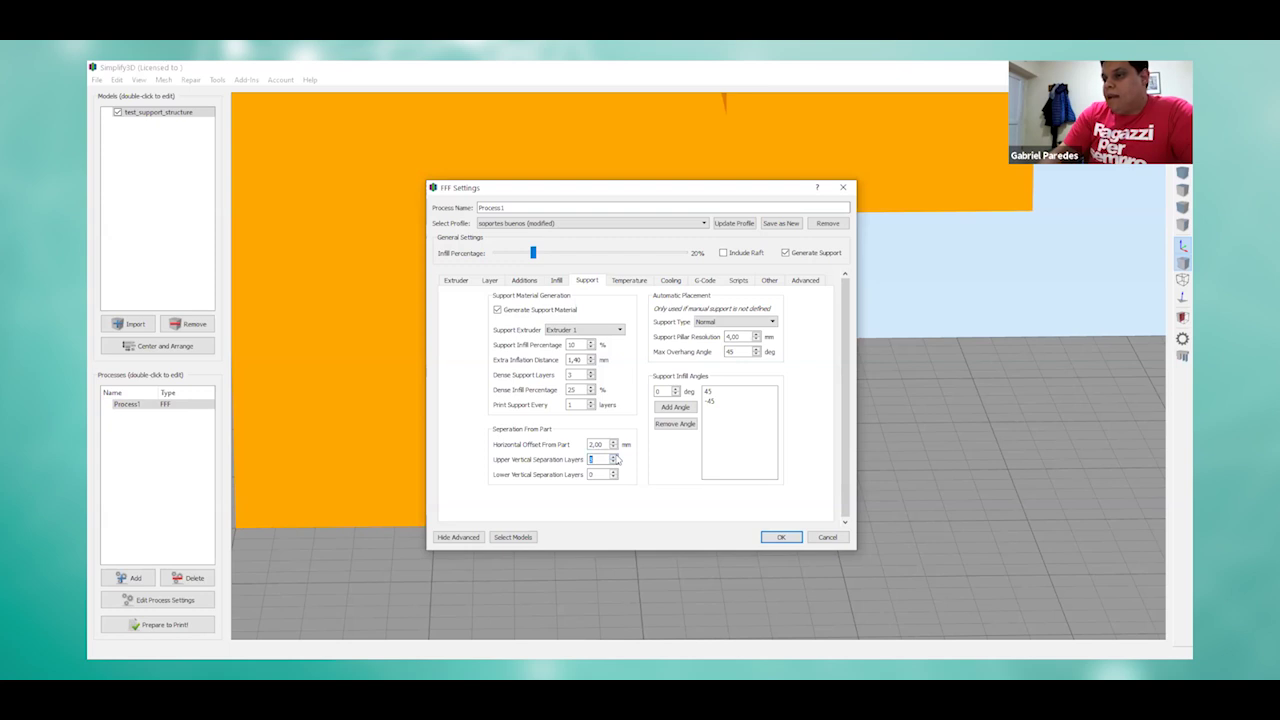
{"action": "type", "text": "10"}
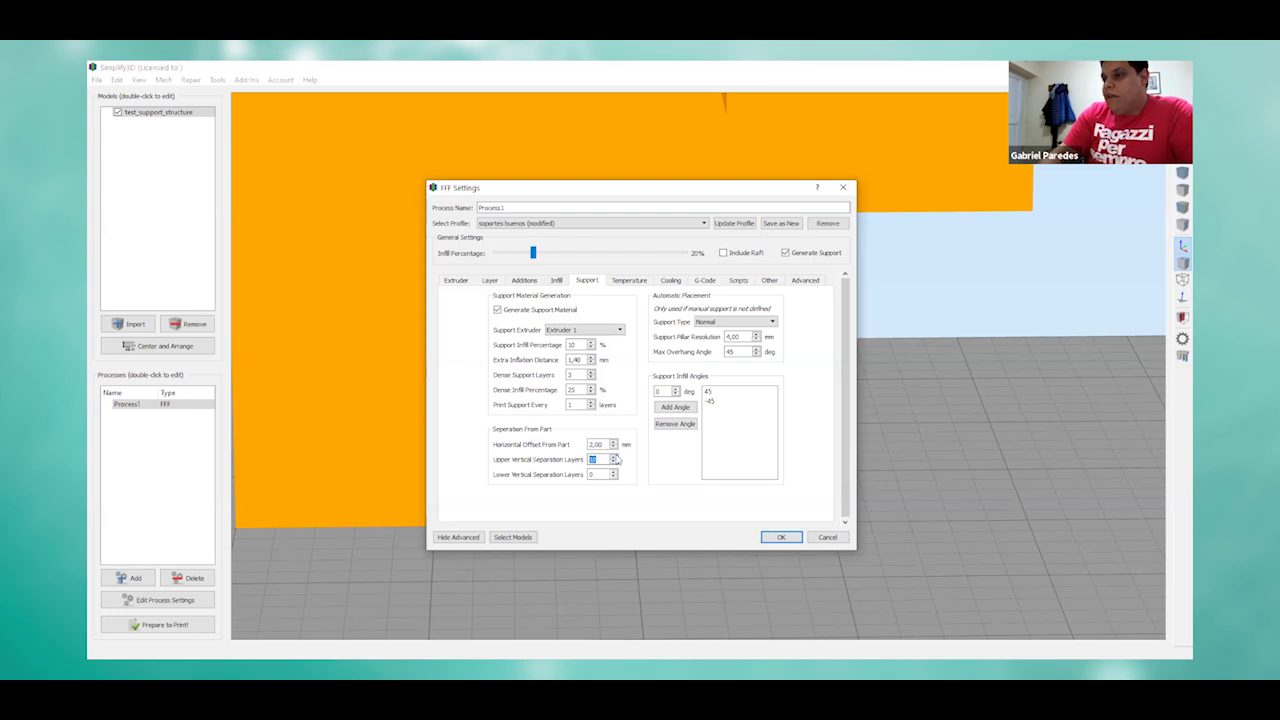
{"action": "left_click", "coordinate": [776, 537]}
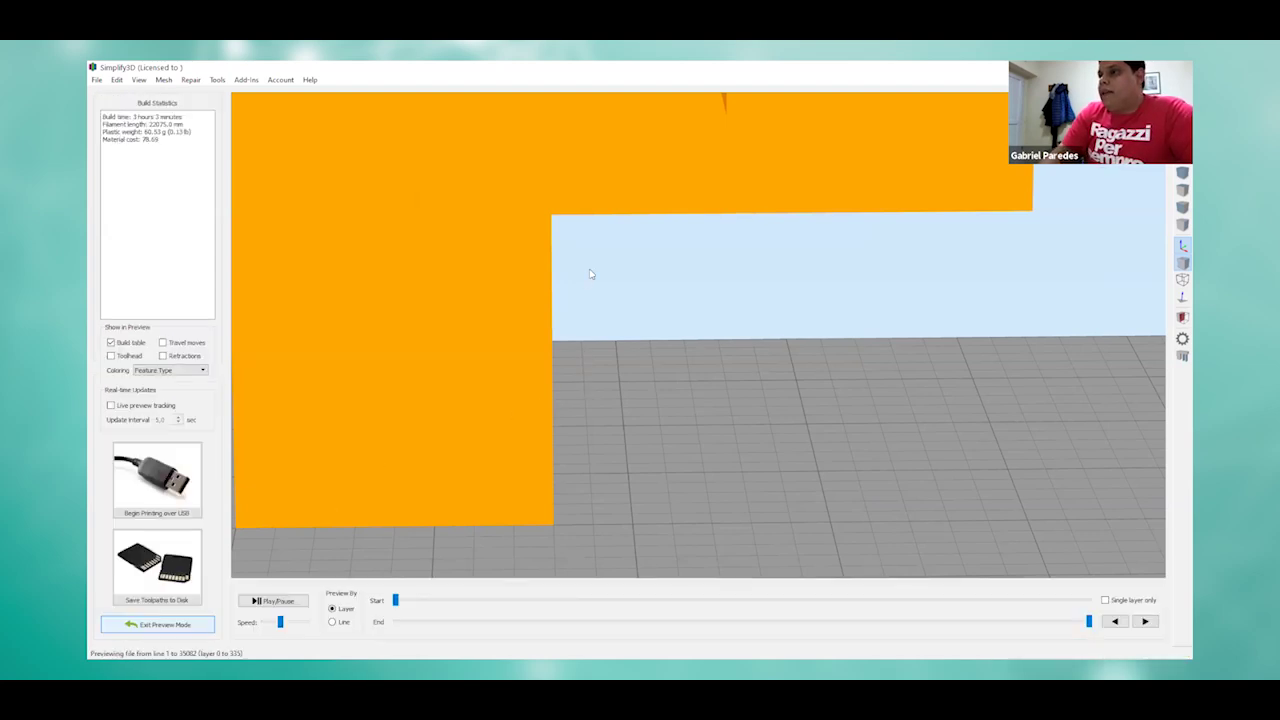
Step: Examine the vertical gap between the support tops and the overhangs in the sliced preview, close up and from below
{"action": "scroll", "coordinate": [590, 315], "scroll_direction": "up", "scroll_amount": 2}
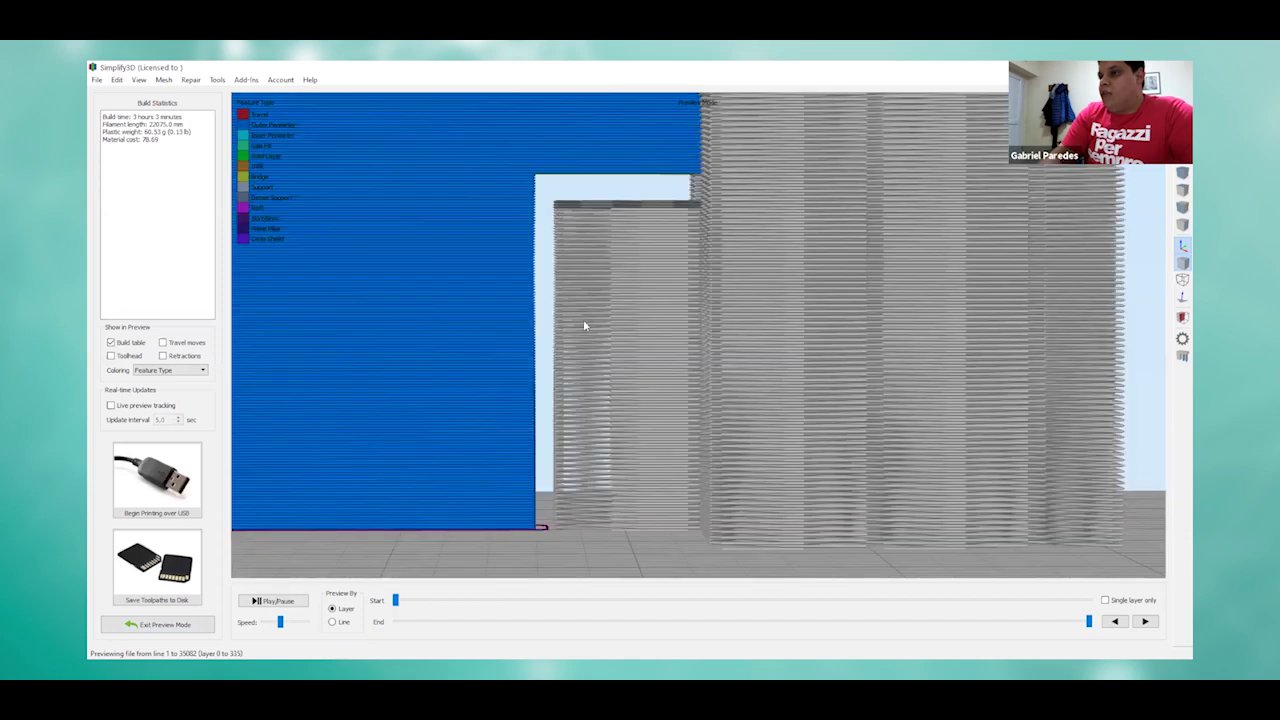
{"action": "scroll", "coordinate": [411, 278], "scroll_direction": "up", "scroll_amount": 2}
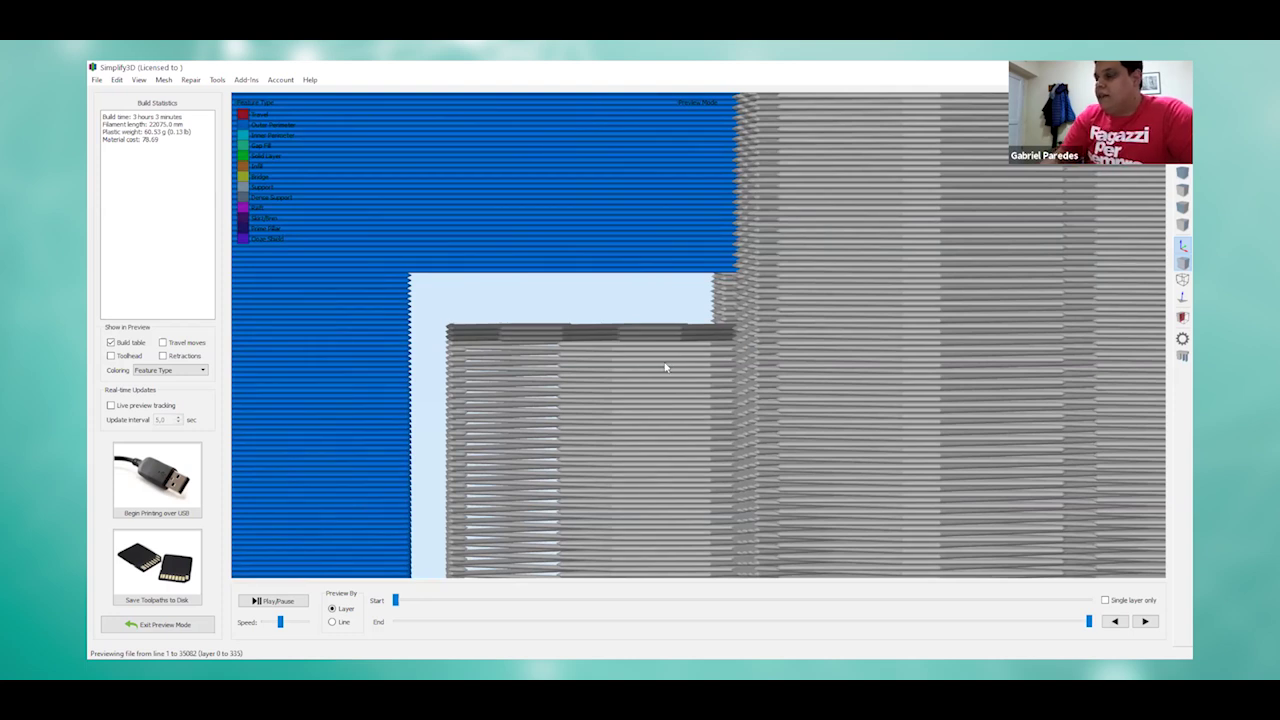
{"action": "scroll", "coordinate": [666, 366], "scroll_direction": "up", "scroll_amount": 1}
{"action": "scroll", "coordinate": [805, 210], "scroll_direction": "down", "scroll_amount": 1}
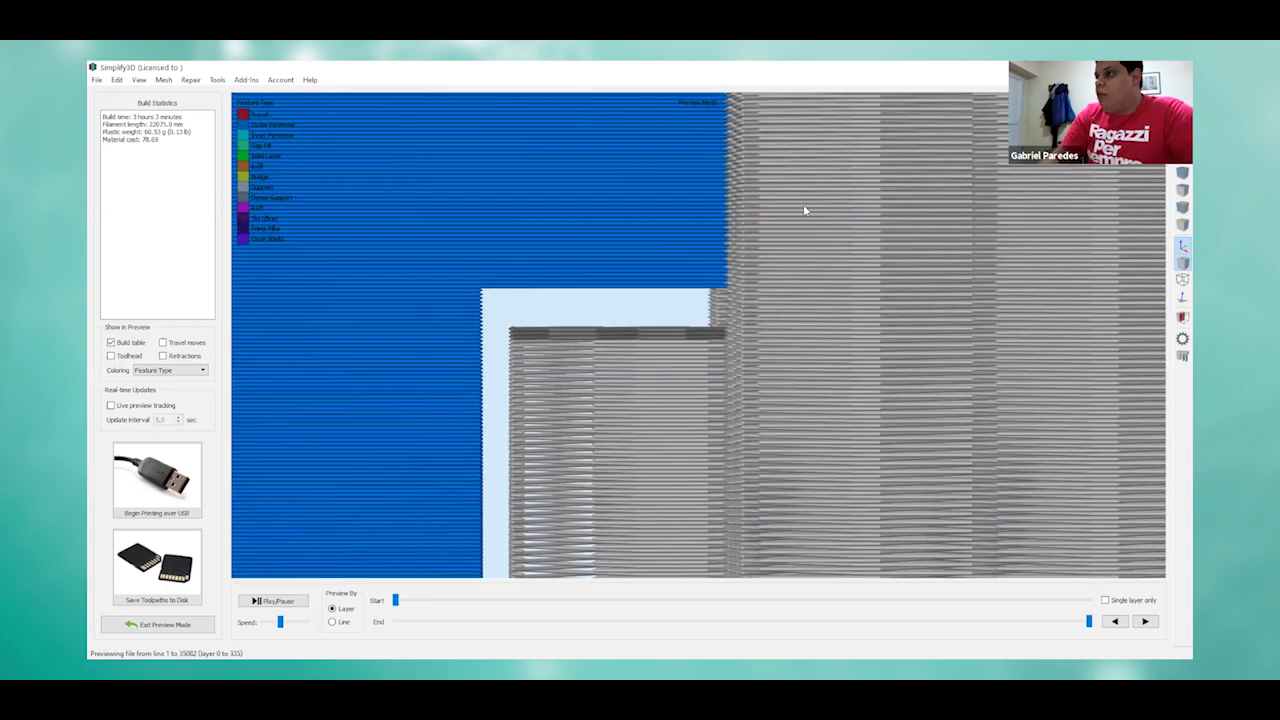
{"action": "scroll", "coordinate": [805, 210], "scroll_direction": "down", "scroll_amount": 2}
{"action": "right_click_drag", "start_coordinate": [743, 200], "coordinate": [620, 277]}
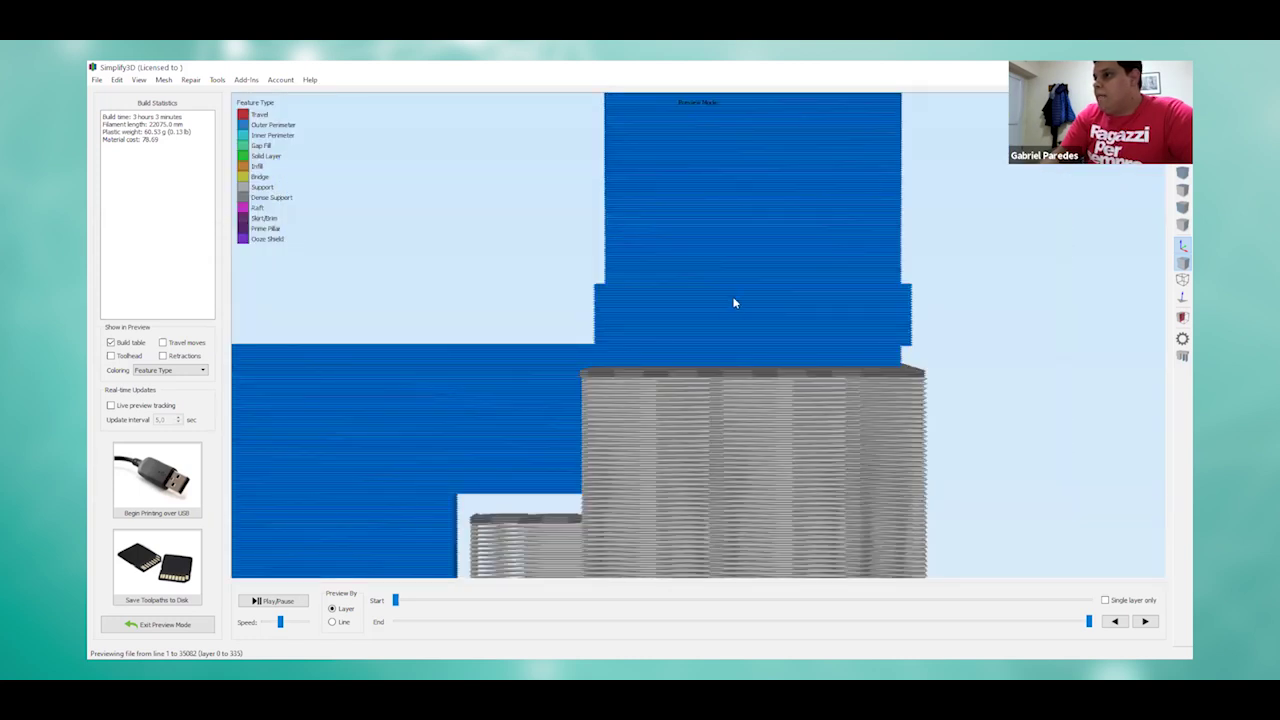
{"action": "left_click_drag", "start_coordinate": [734, 300], "coordinate": [722, 334]}
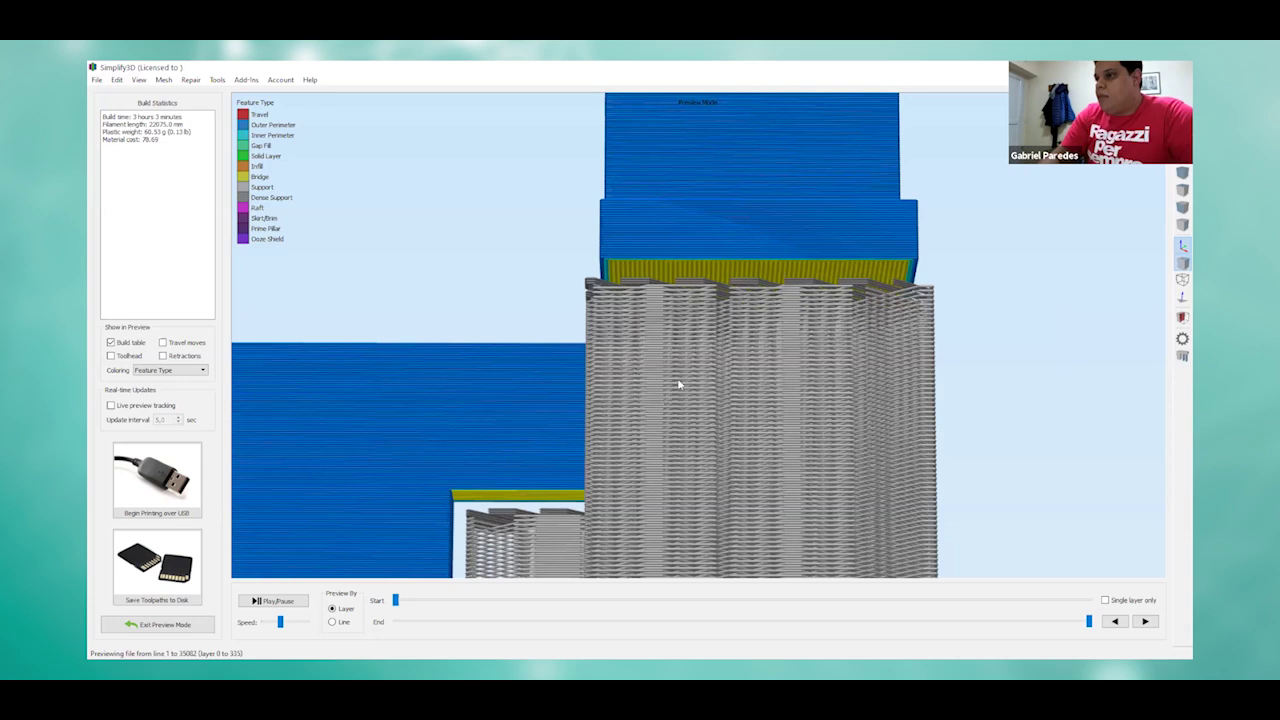
{"action": "key", "text": "f"}
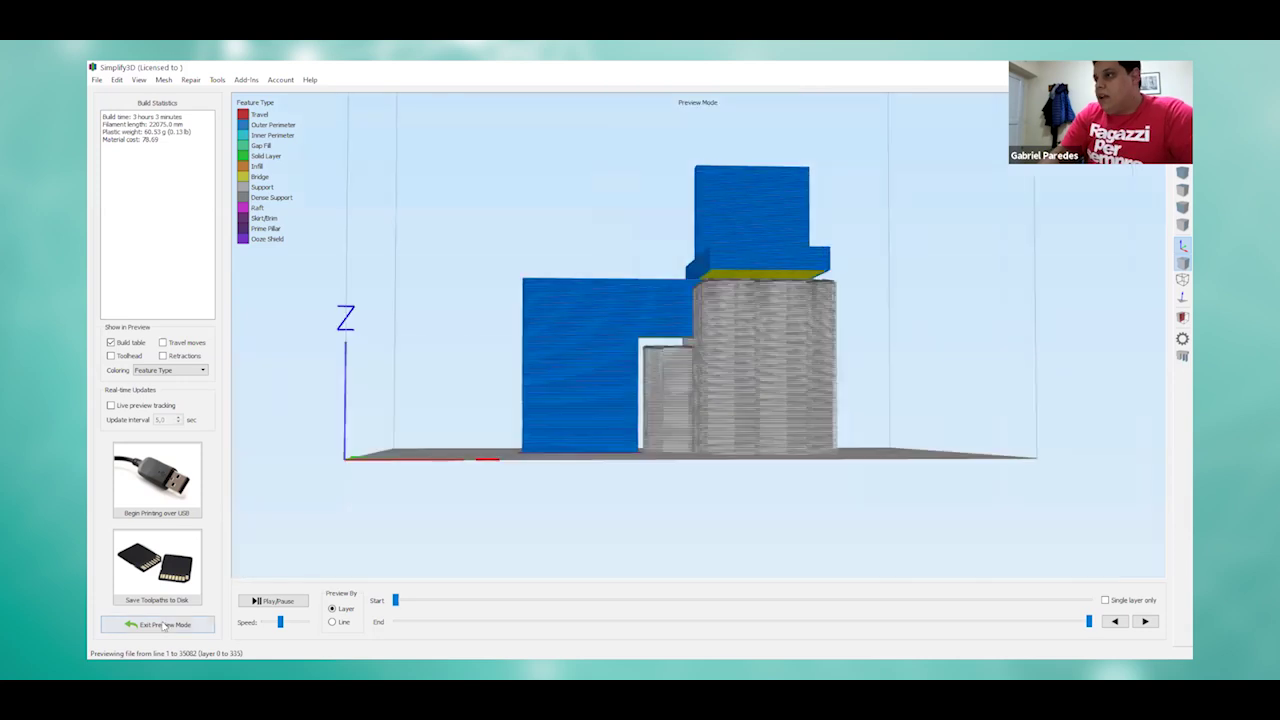
Step: Set the upper vertical separation layers to 1, adjust the lower separation layers, accept the settings and slice the model
{"action": "left_click", "coordinate": [157, 624]}
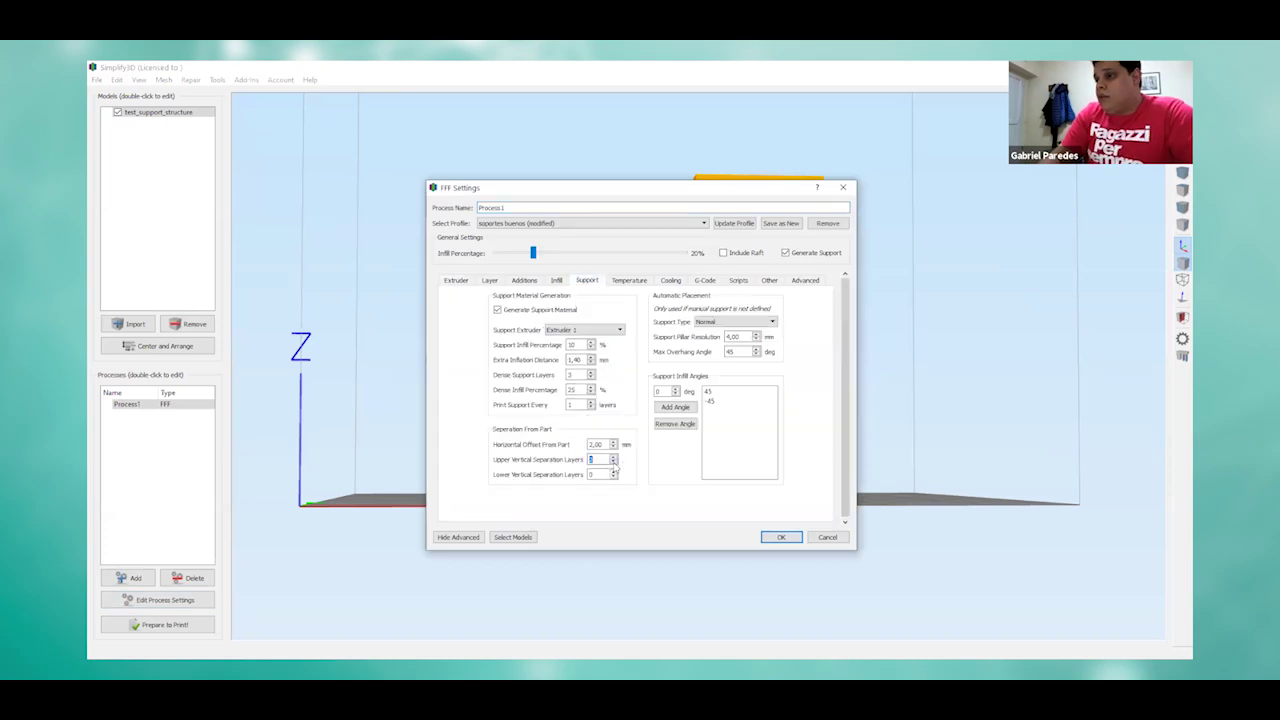
{"action": "type", "text": "1"}
{"action": "left_click", "coordinate": [614, 471]}
{"action": "left_click", "coordinate": [784, 538]}
{"action": "left_click", "coordinate": [180, 623]}
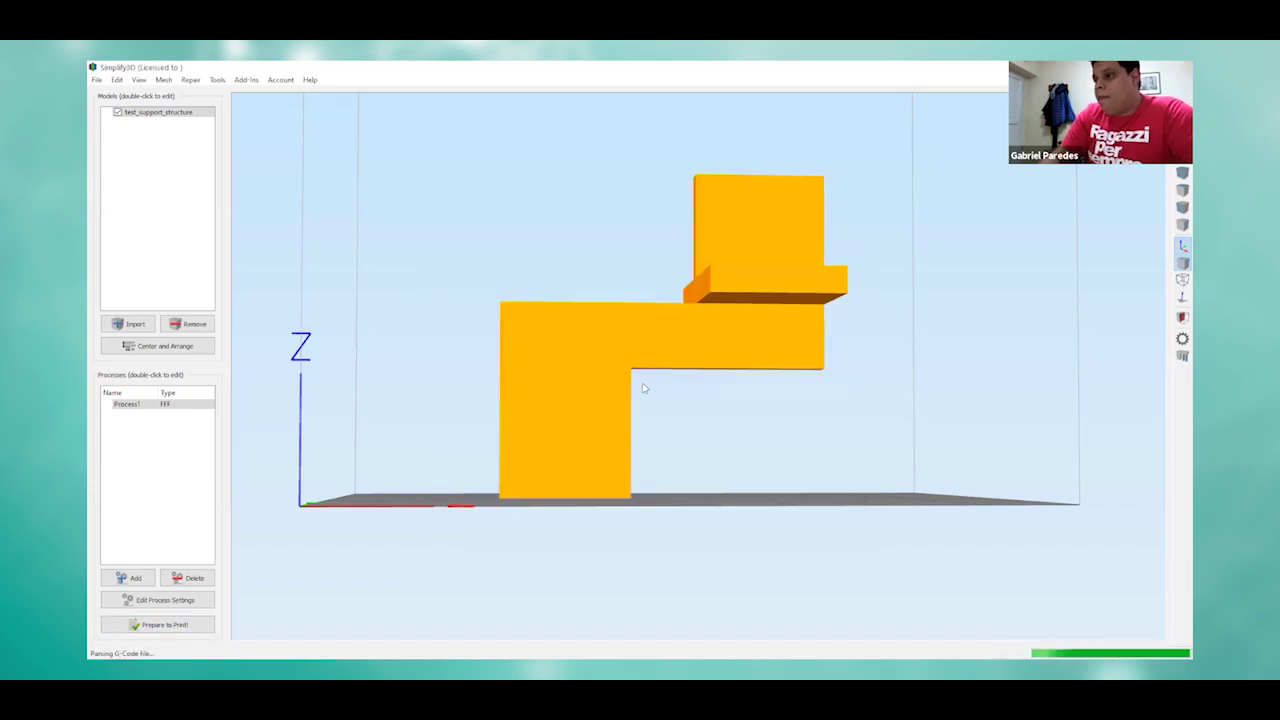
Step: Examine the gap between the support tops and the overhangs in the sliced preview with one upper separation layer
{"action": "scroll", "coordinate": [628, 374], "scroll_direction": "up", "scroll_amount": 2}
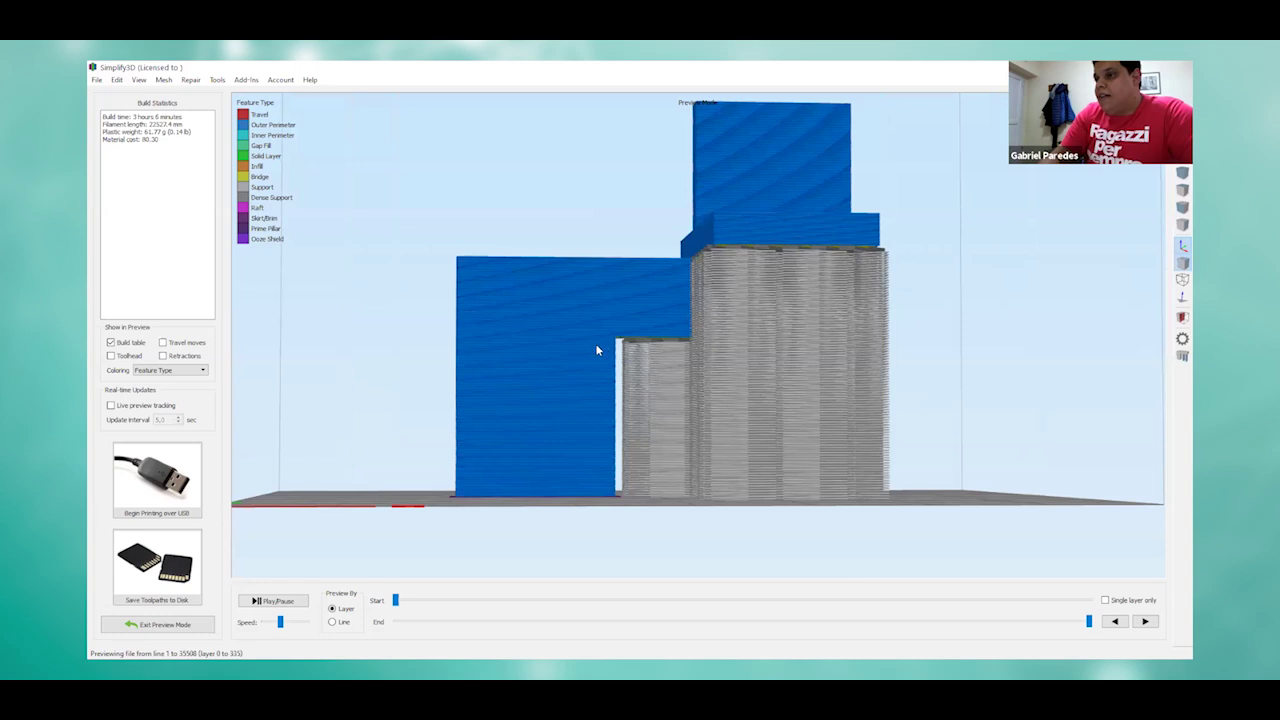
{"action": "scroll", "coordinate": [597, 348], "scroll_direction": "up", "scroll_amount": 3}
{"action": "scroll", "coordinate": [536, 290], "scroll_direction": "up", "scroll_amount": 2}
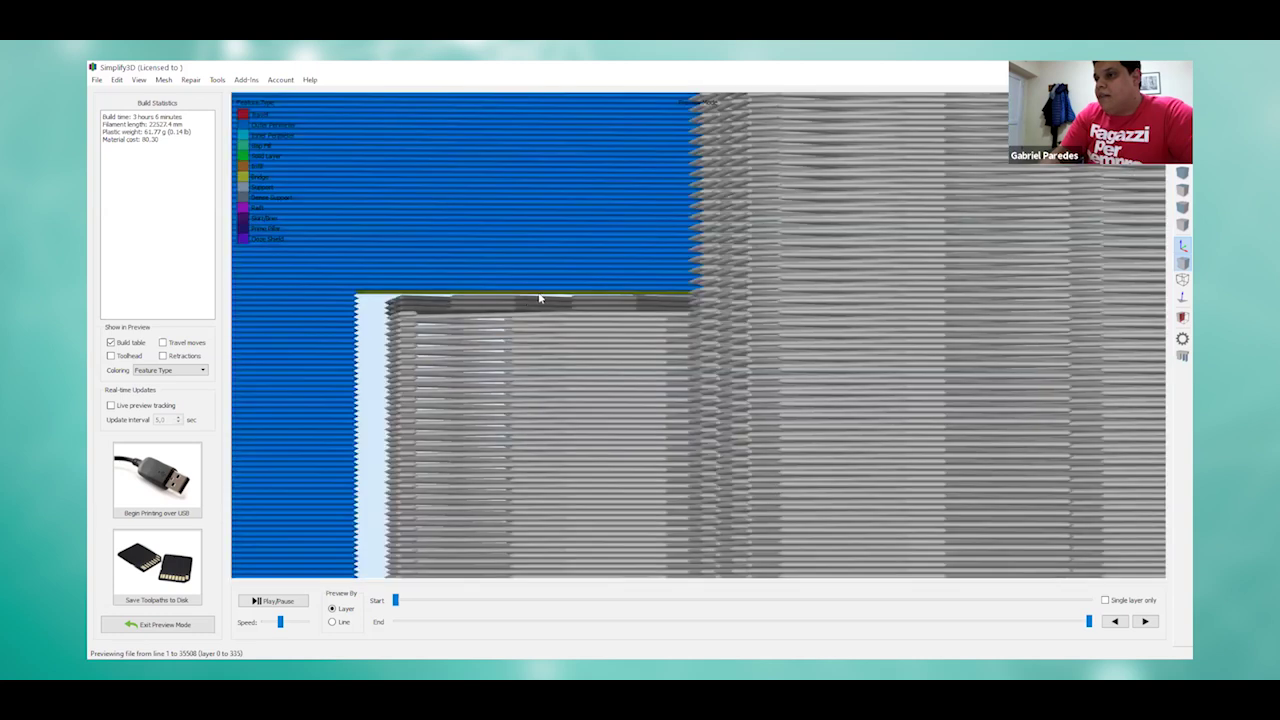
{"action": "scroll", "coordinate": [527, 353], "scroll_direction": "up", "scroll_amount": 1}
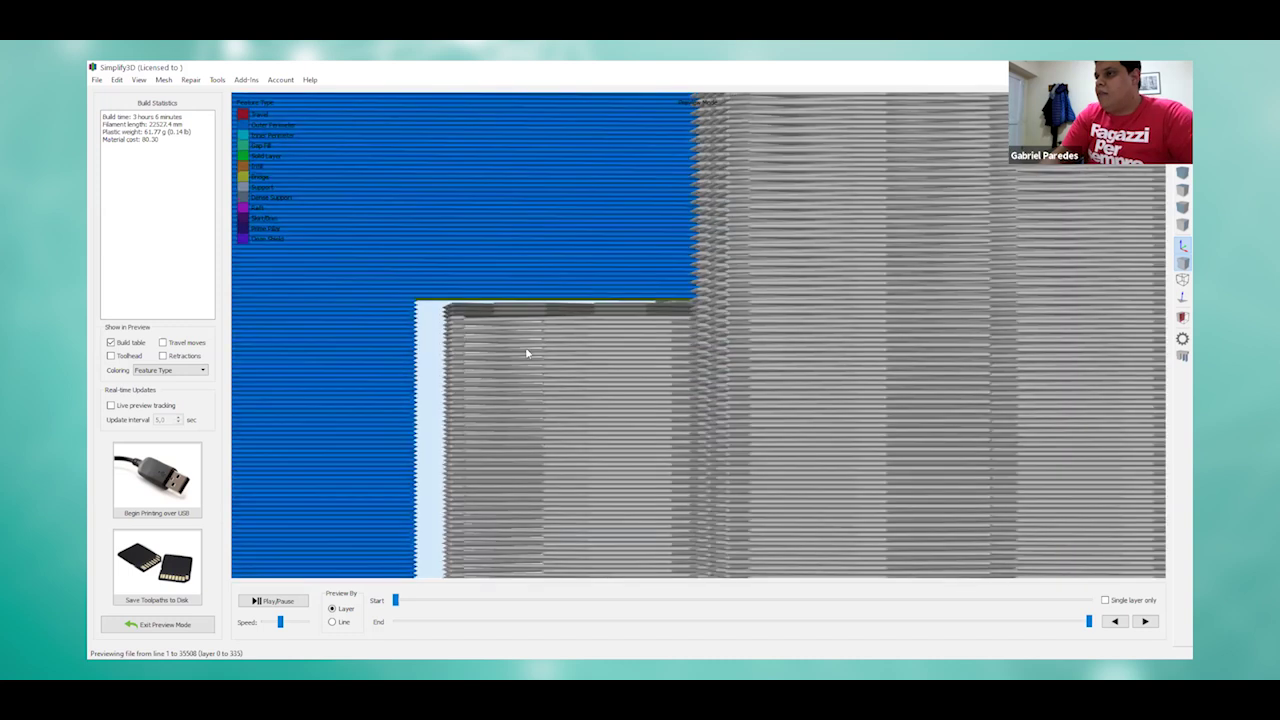
{"action": "scroll", "coordinate": [527, 353], "scroll_direction": "down", "scroll_amount": 1}
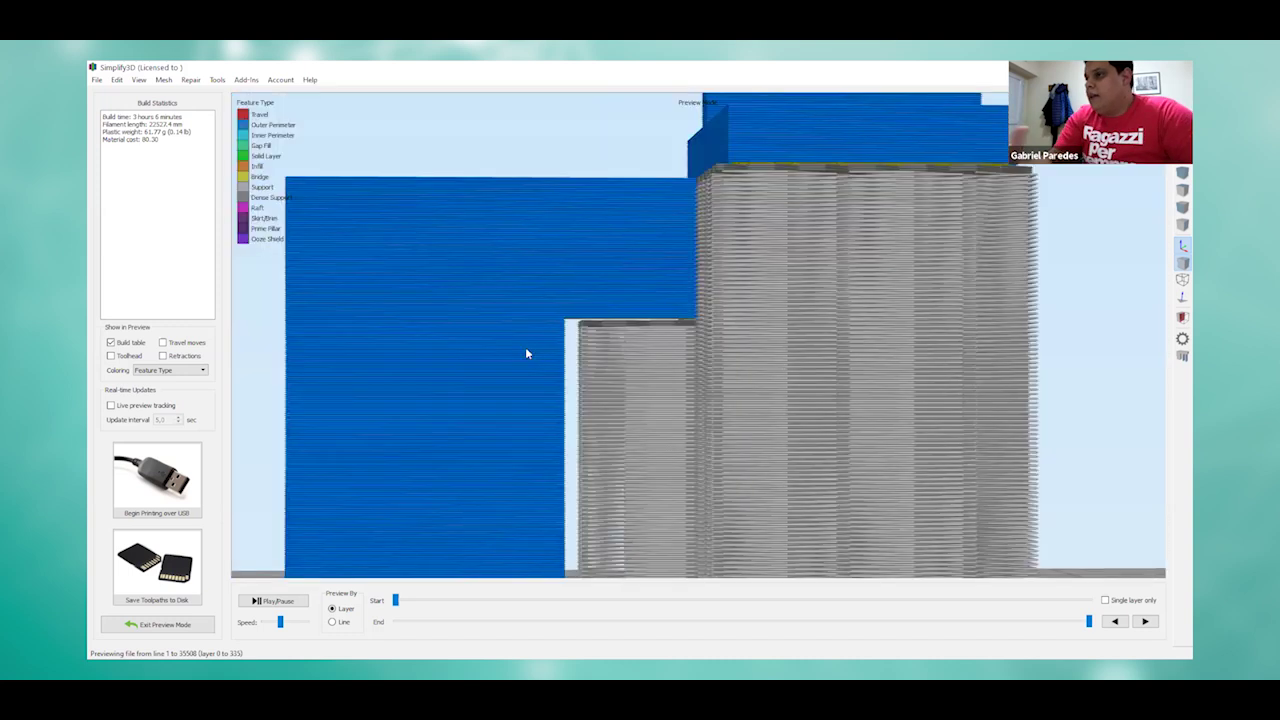
{"action": "scroll", "coordinate": [527, 353], "scroll_direction": "down", "scroll_amount": 1}
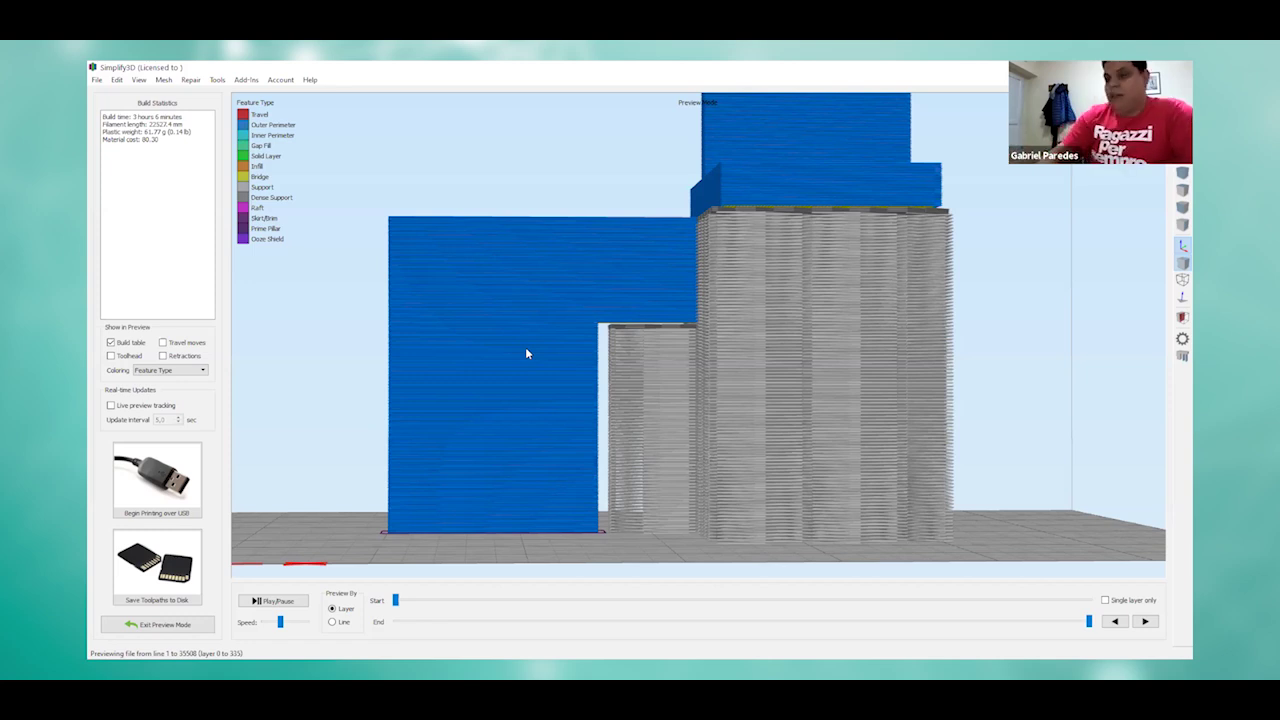
Step: Leave the preview, review the automatic placement options in the process support settings with support type Normal, and close the settings
{"action": "left_click", "coordinate": [197, 622]}
{"action": "left_click", "coordinate": [192, 602]}
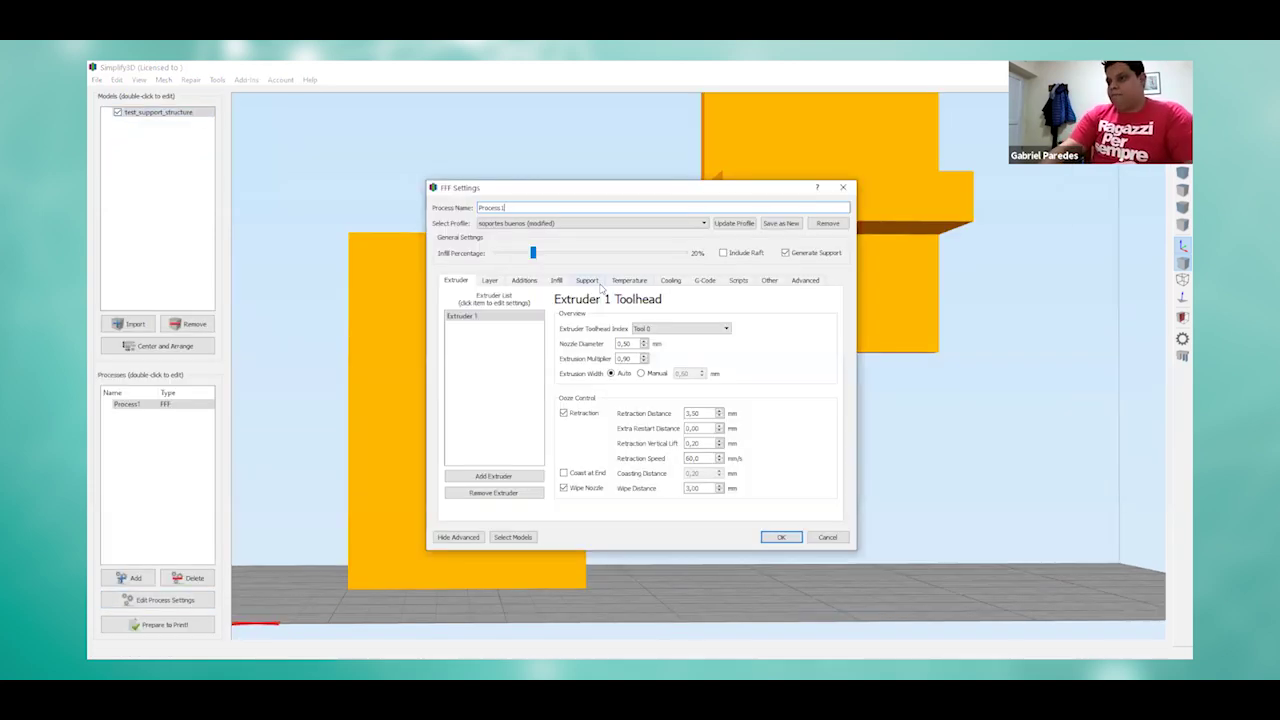
{"action": "left_click", "coordinate": [598, 283]}
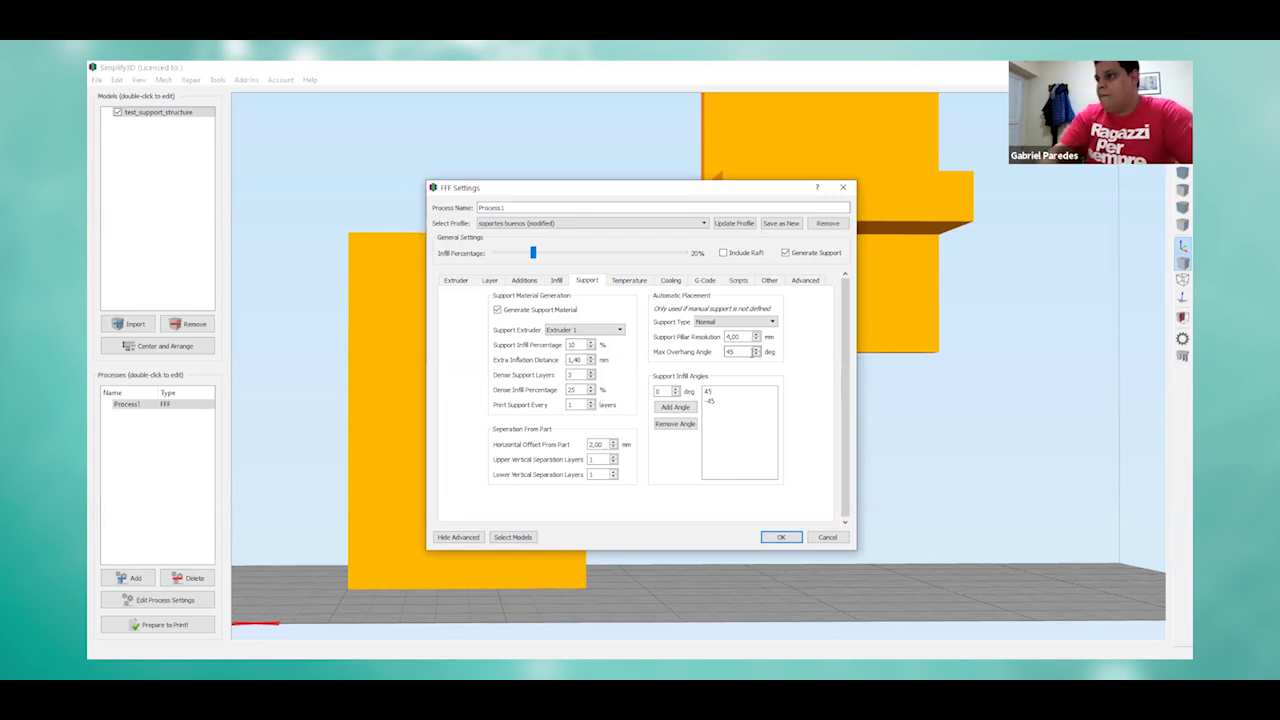
{"action": "left_click", "coordinate": [750, 323]}
{"action": "left_click", "coordinate": [750, 324]}
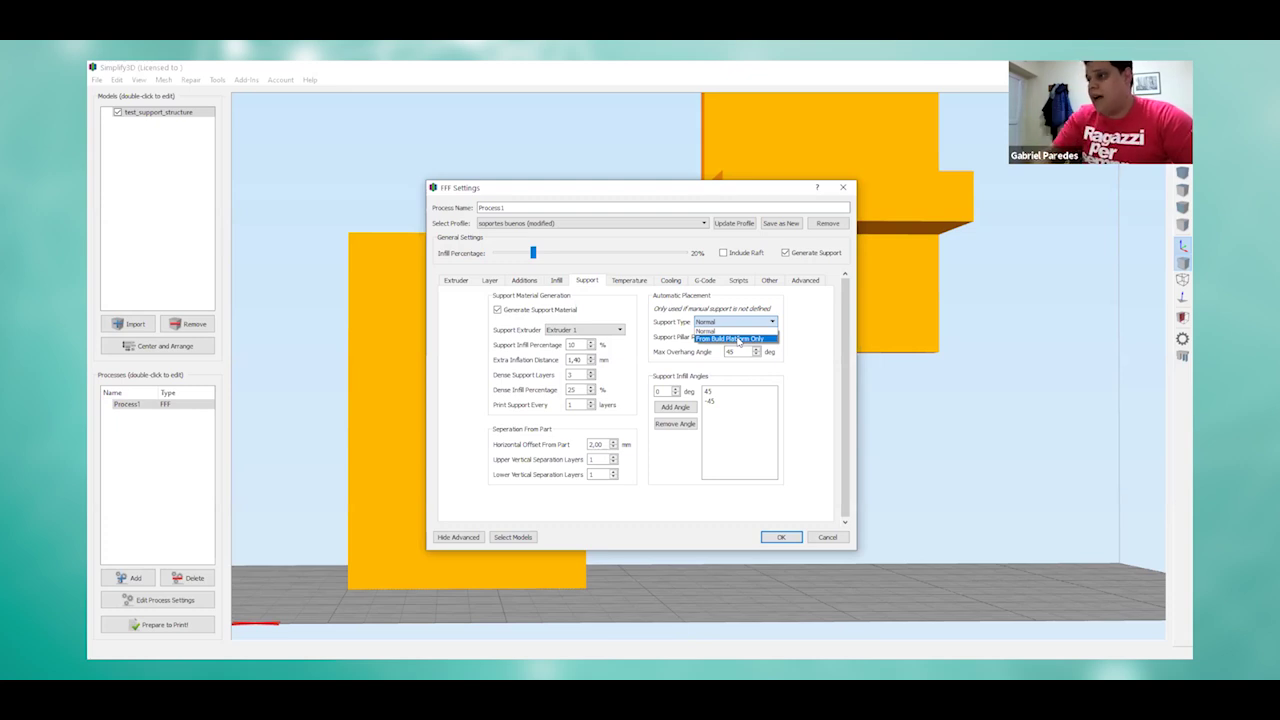
{"action": "left_click", "coordinate": [736, 331]}
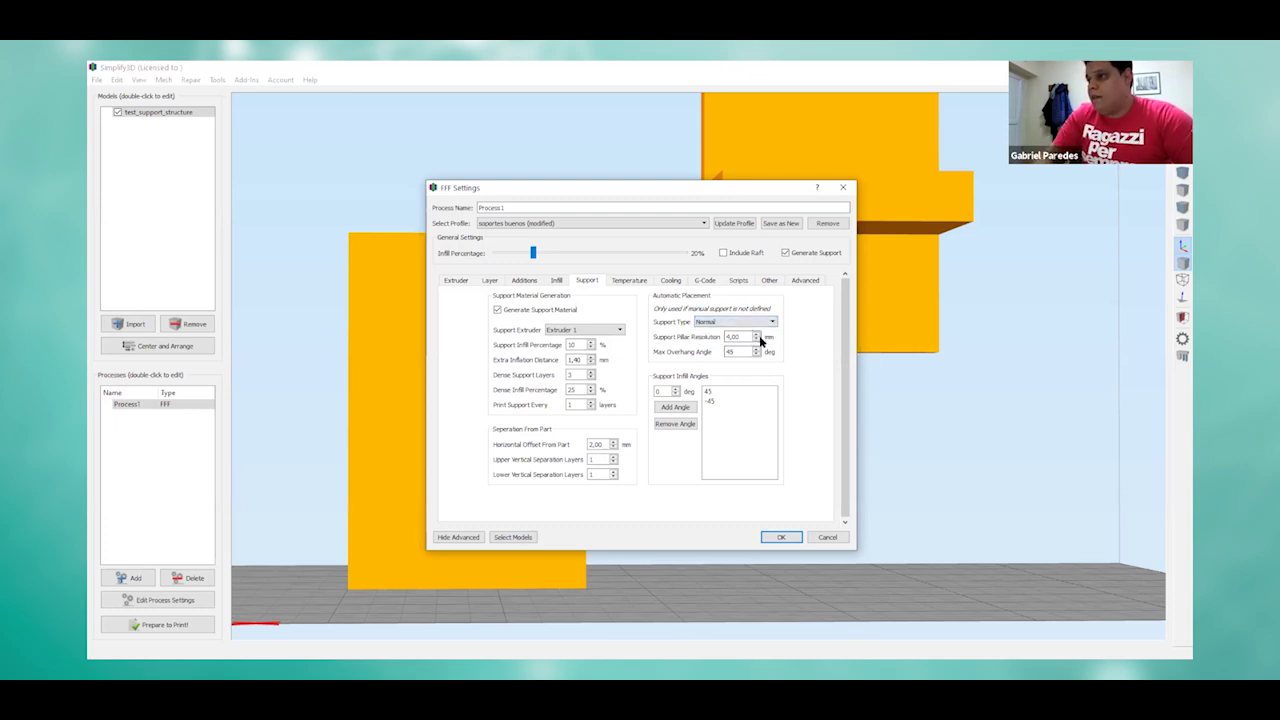
{"action": "left_click", "coordinate": [746, 338]}
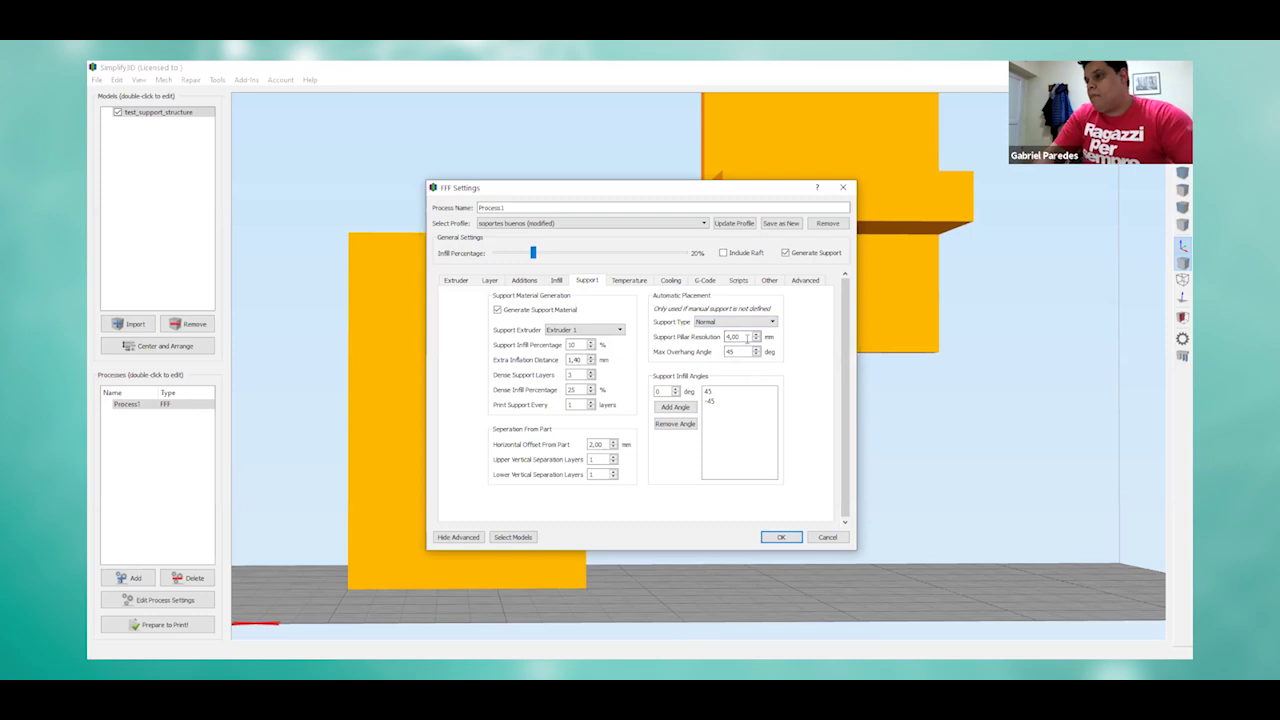
{"action": "left_click", "coordinate": [843, 187]}
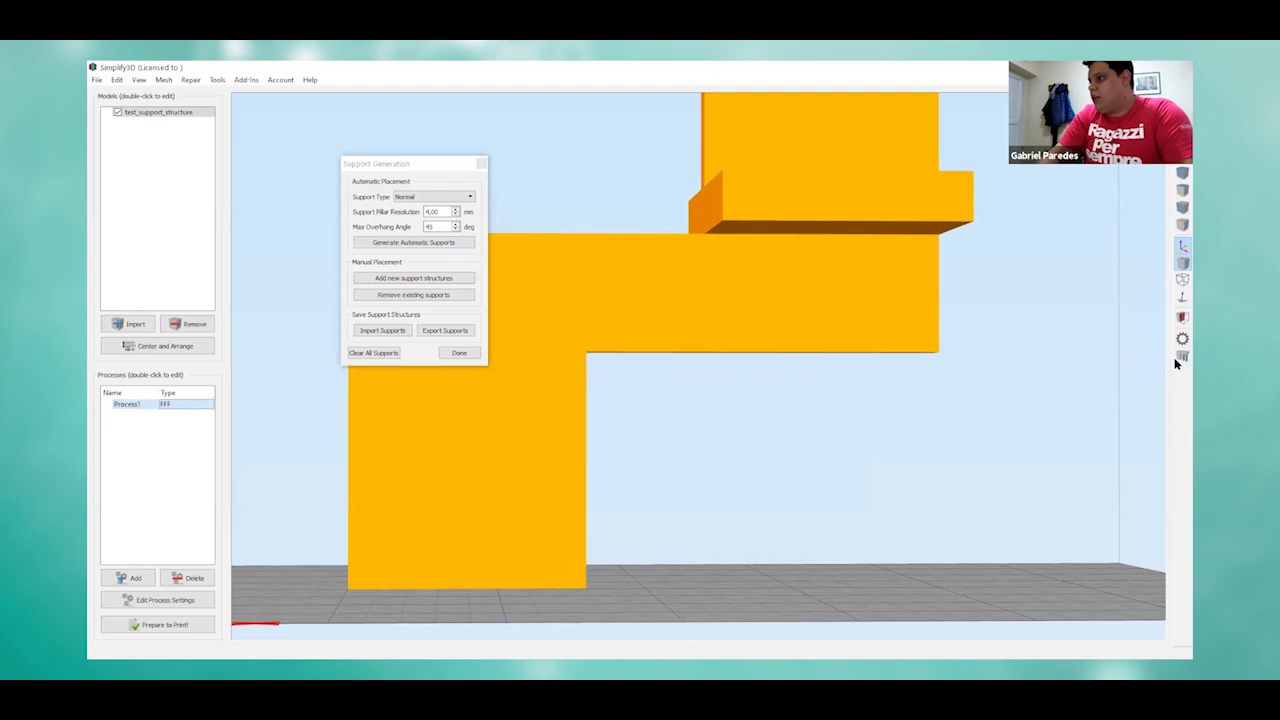
Step: Generate automatic supports with a 1 mm support pillar resolution and inspect the pillars close up and from below
{"action": "left_click", "coordinate": [419, 165]}
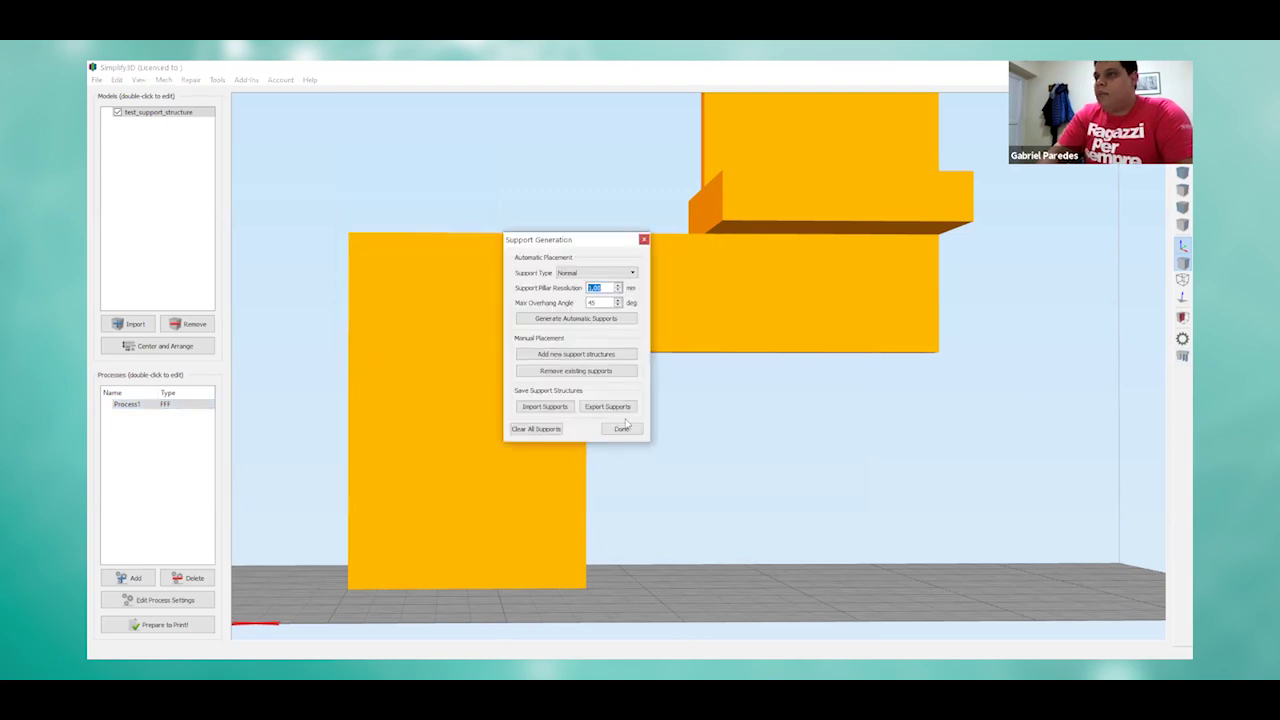
{"action": "left_click", "coordinate": [610, 320]}
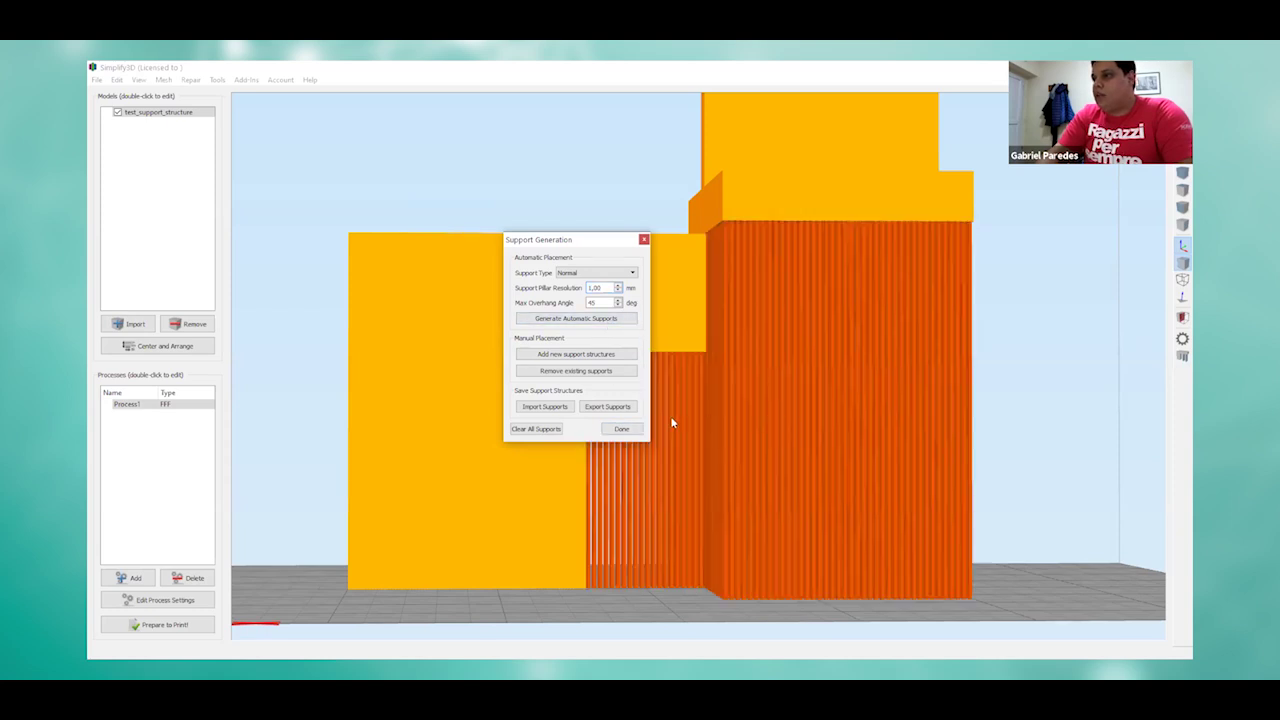
{"action": "left_click_drag", "start_coordinate": [737, 414], "coordinate": [736, 405]}
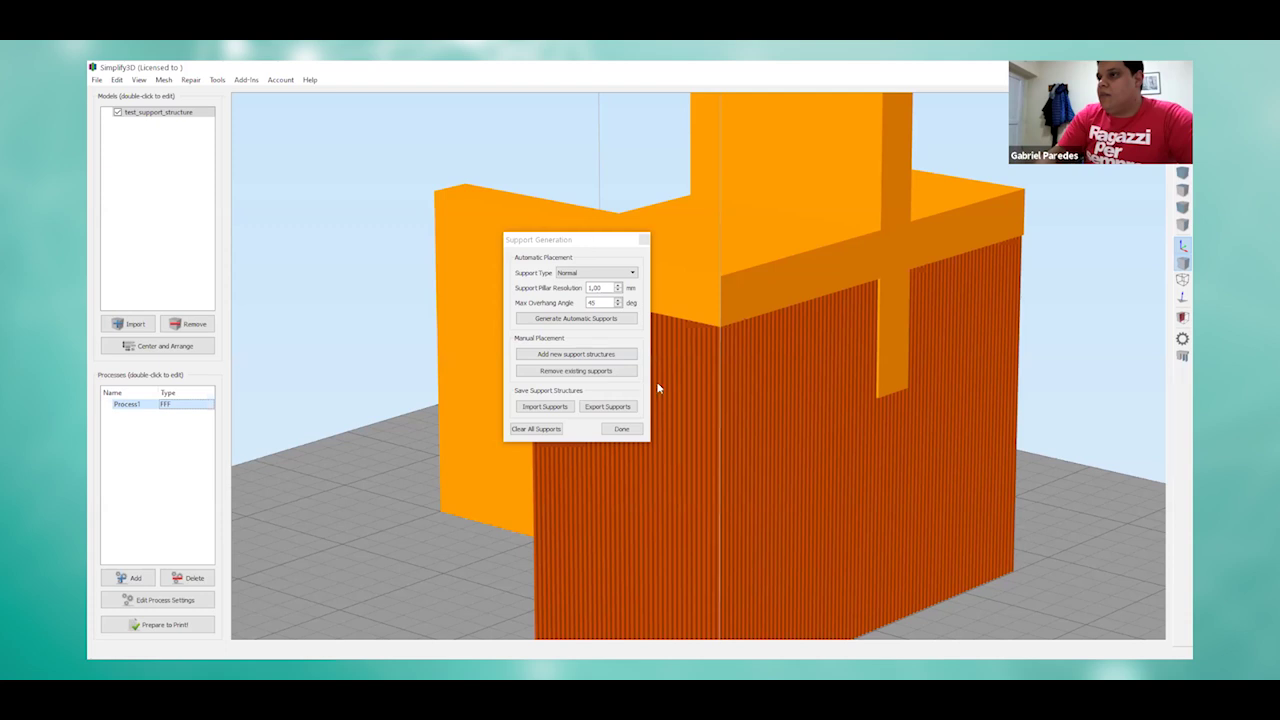
{"action": "left_click_drag", "start_coordinate": [591, 242], "coordinate": [384, 231]}
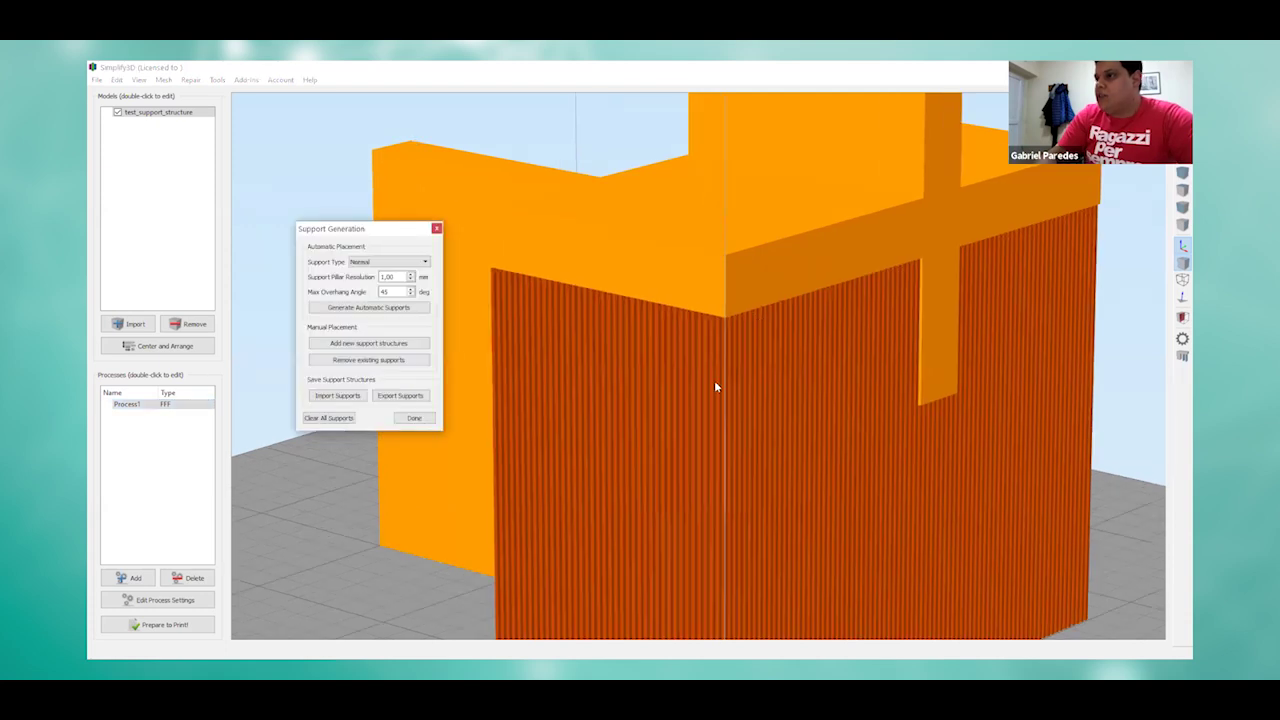
{"action": "scroll", "coordinate": [738, 320], "scroll_direction": "up", "scroll_amount": 4}
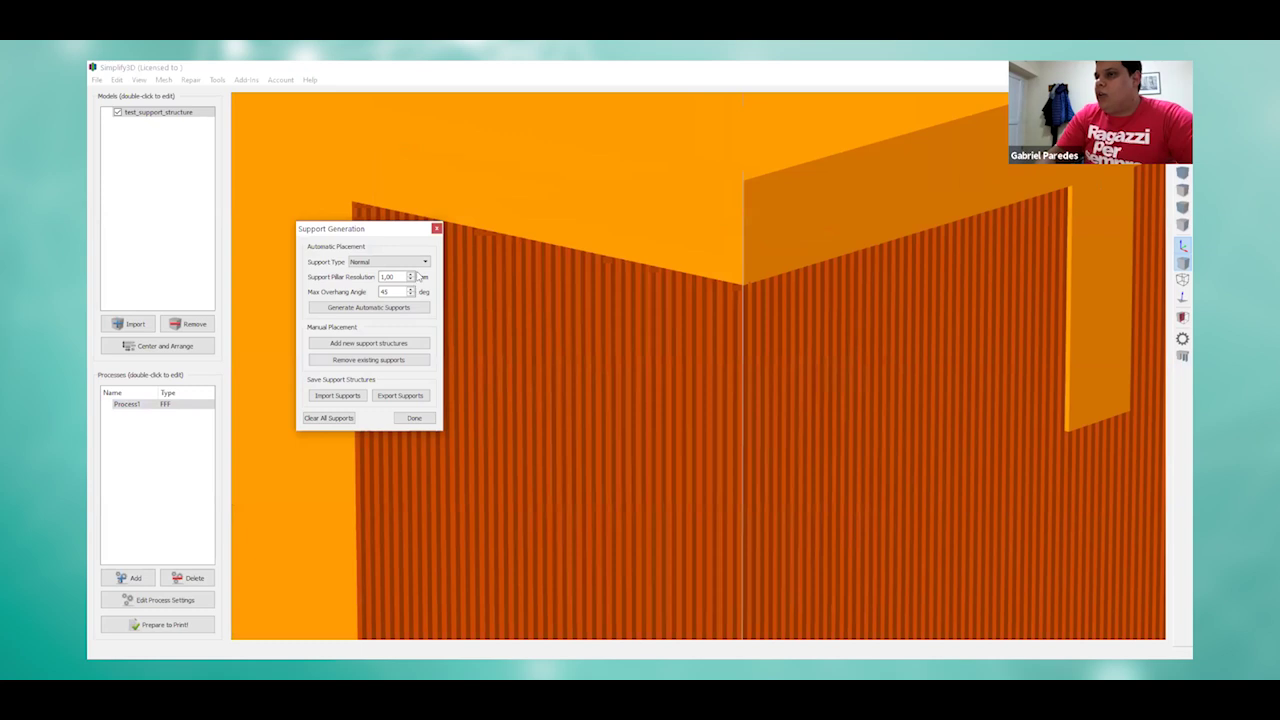
{"action": "scroll", "coordinate": [420, 277], "scroll_direction": "down", "scroll_amount": 3}
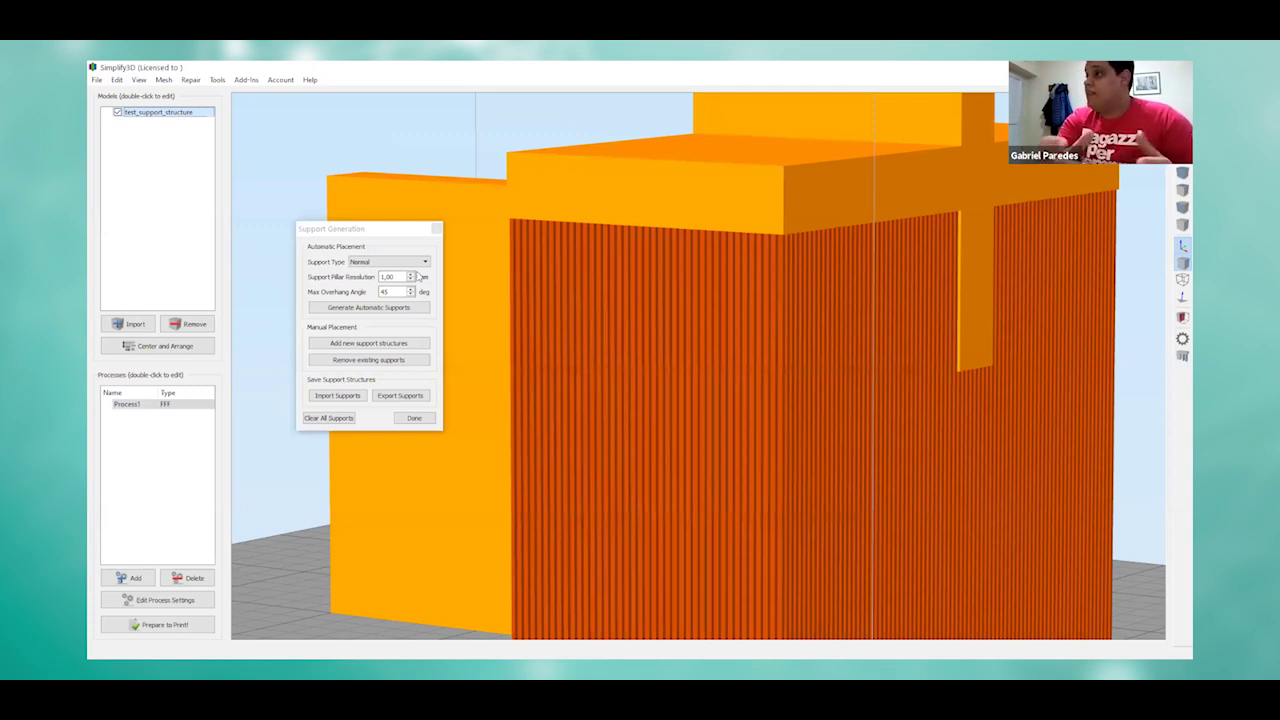
{"action": "scroll", "coordinate": [420, 277], "scroll_direction": "up", "scroll_amount": 2}
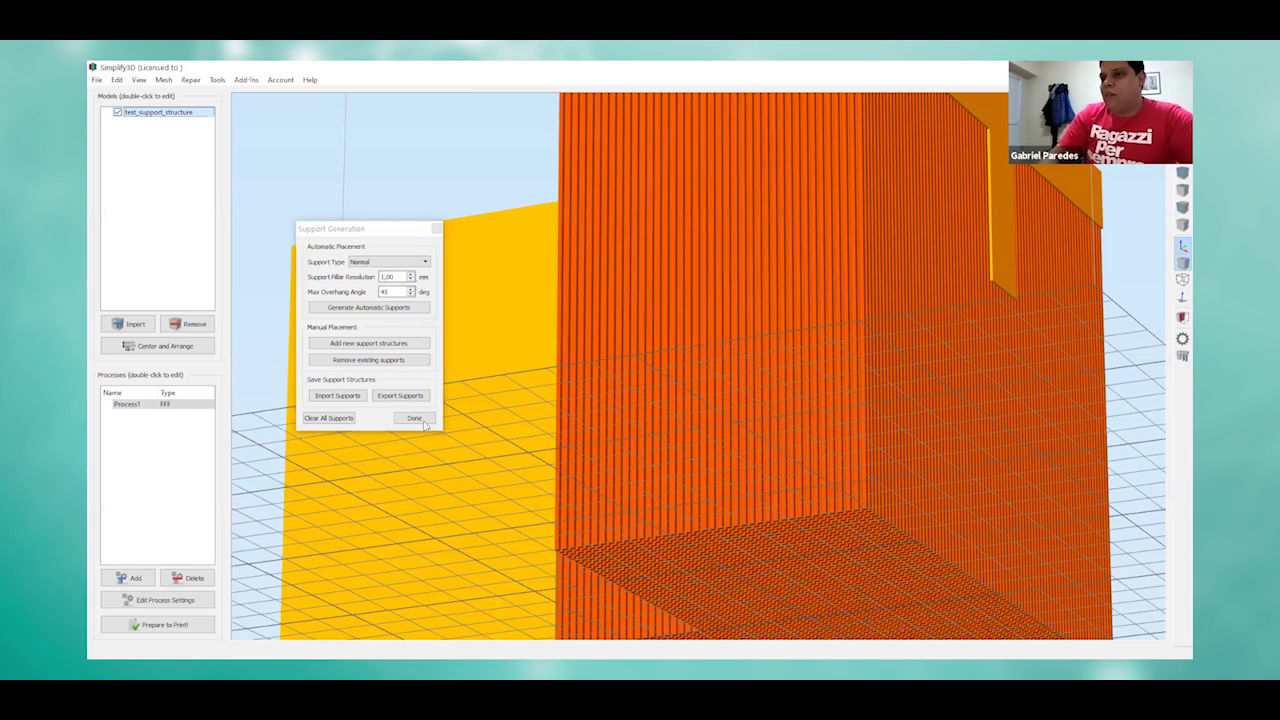
Step: Clear all supports, regenerate automatic supports with a 10 mm pillar resolution, and inspect the pillars from several sides
{"action": "left_click", "coordinate": [346, 418]}
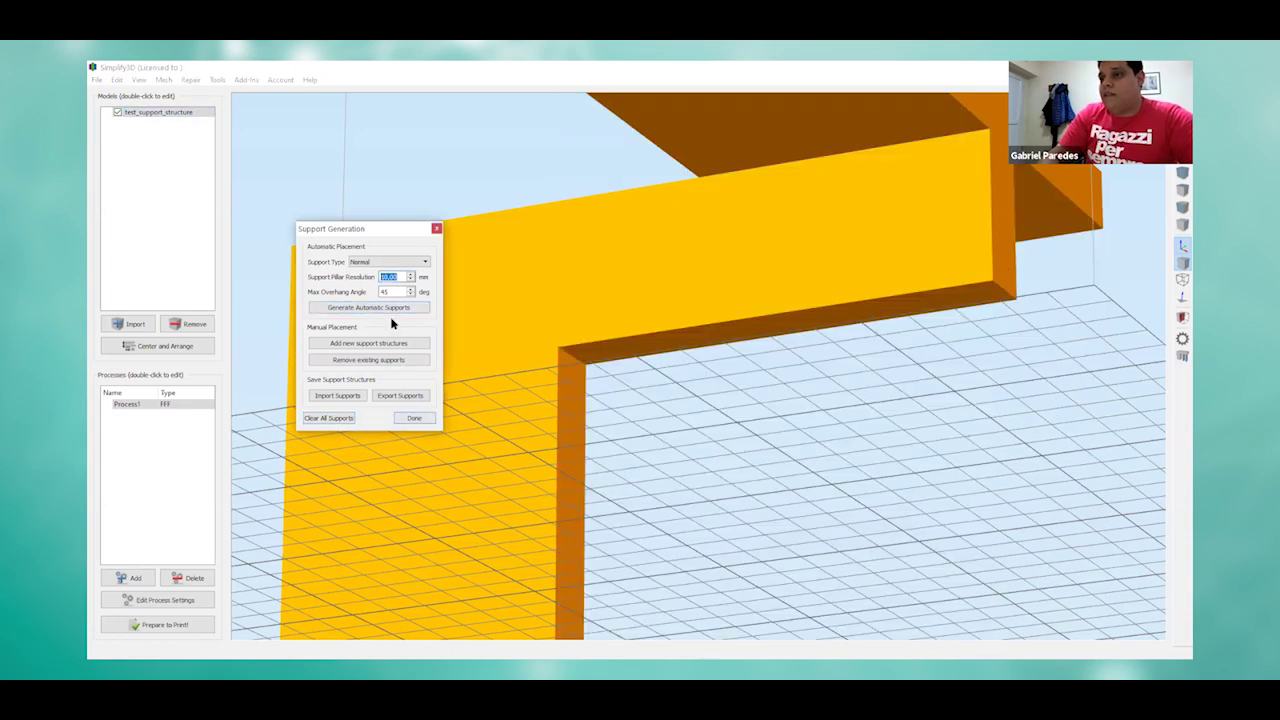
{"action": "left_click", "coordinate": [396, 308]}
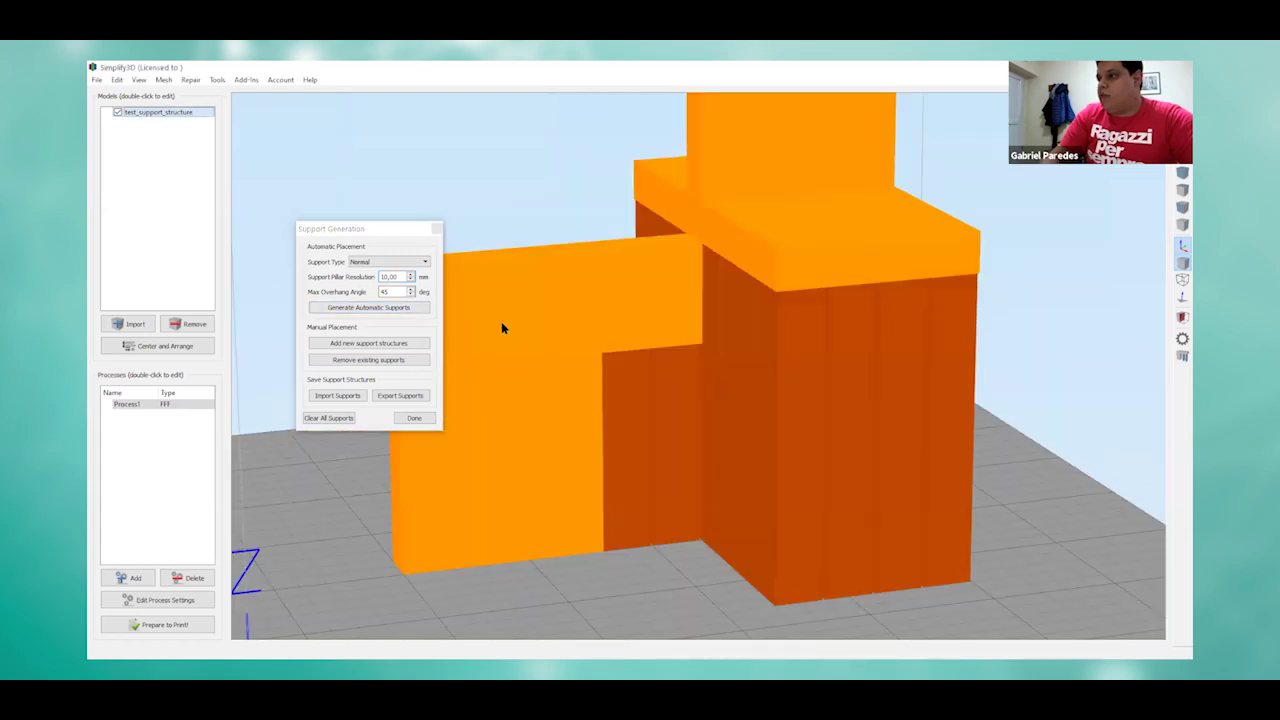
{"action": "left_click_drag", "start_coordinate": [749, 383], "coordinate": [603, 397]}
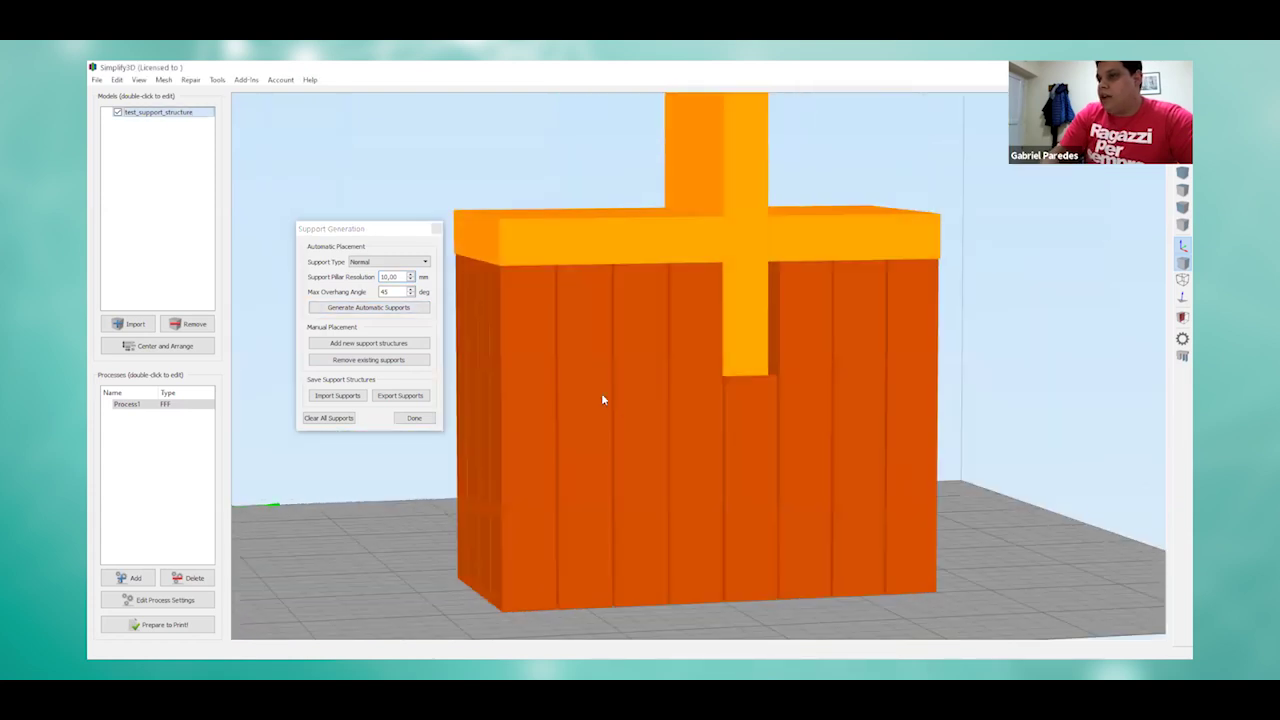
{"action": "left_click_drag", "start_coordinate": [503, 360], "coordinate": [677, 336]}
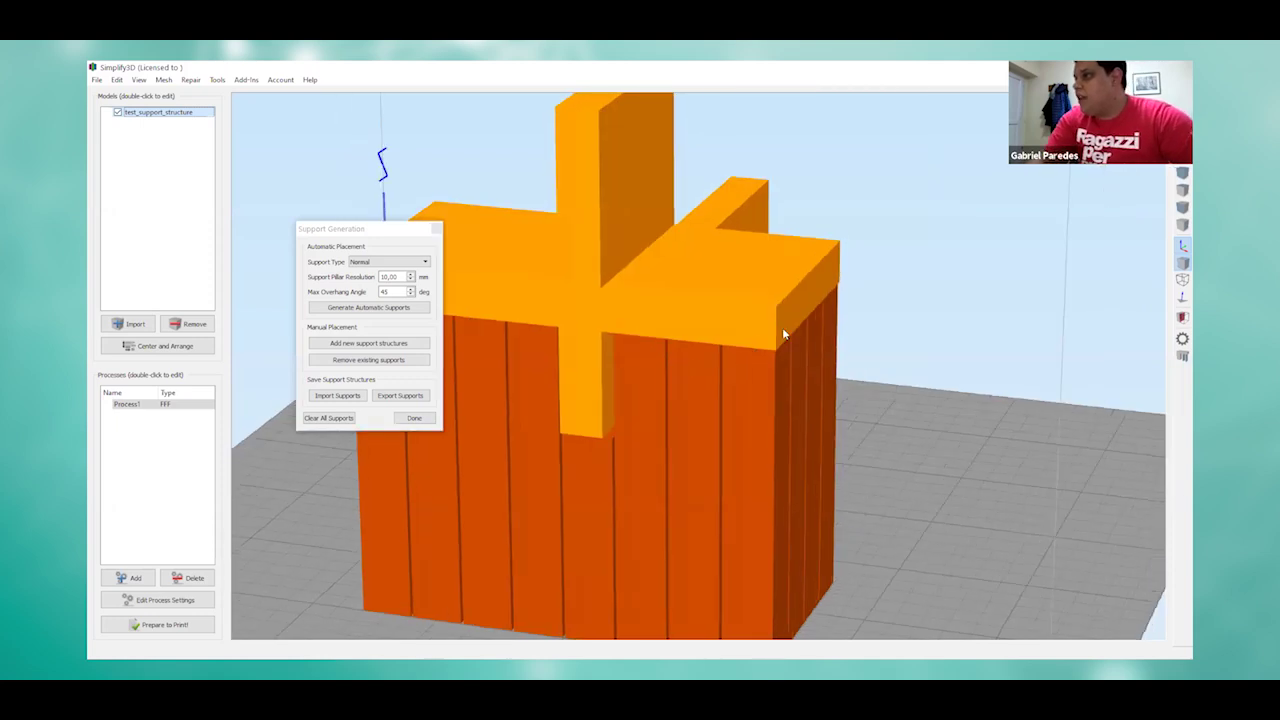
Step: View the supported model from the front, check the description of the max overhang angle, and close support generation
{"action": "key", "text": "ctrl+3"}
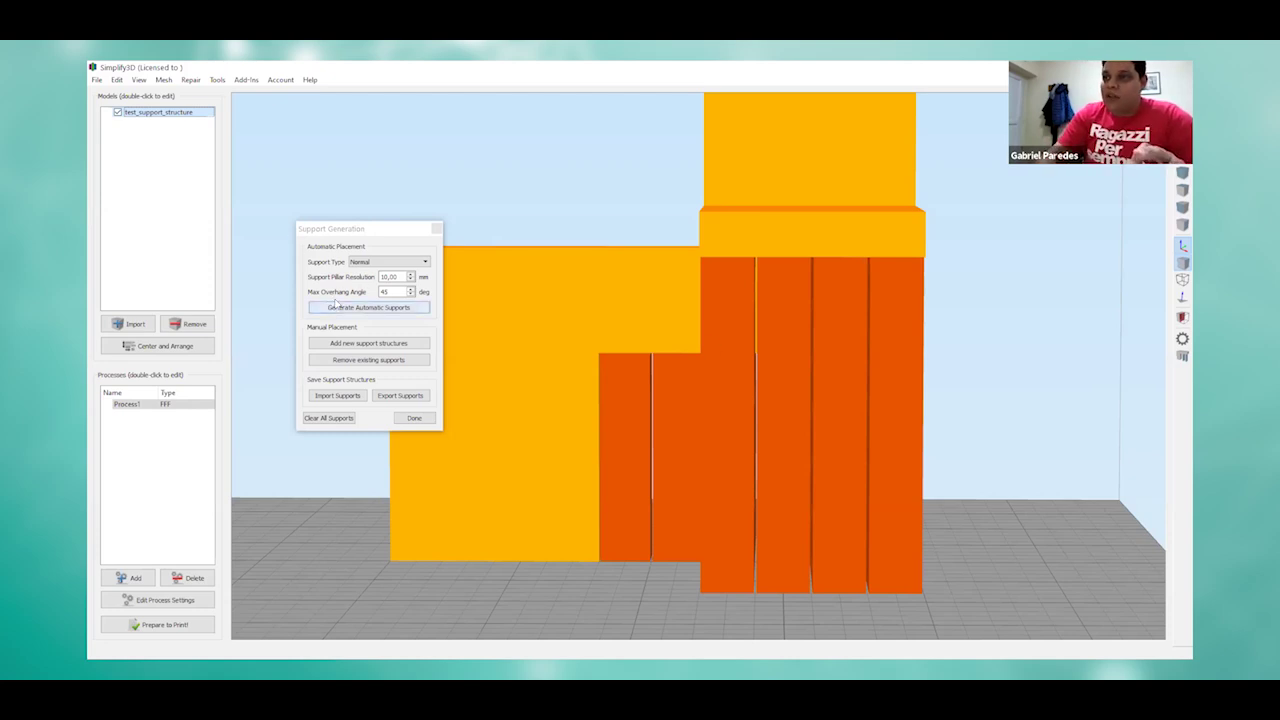
{"action": "left_click", "coordinate": [408, 296]}
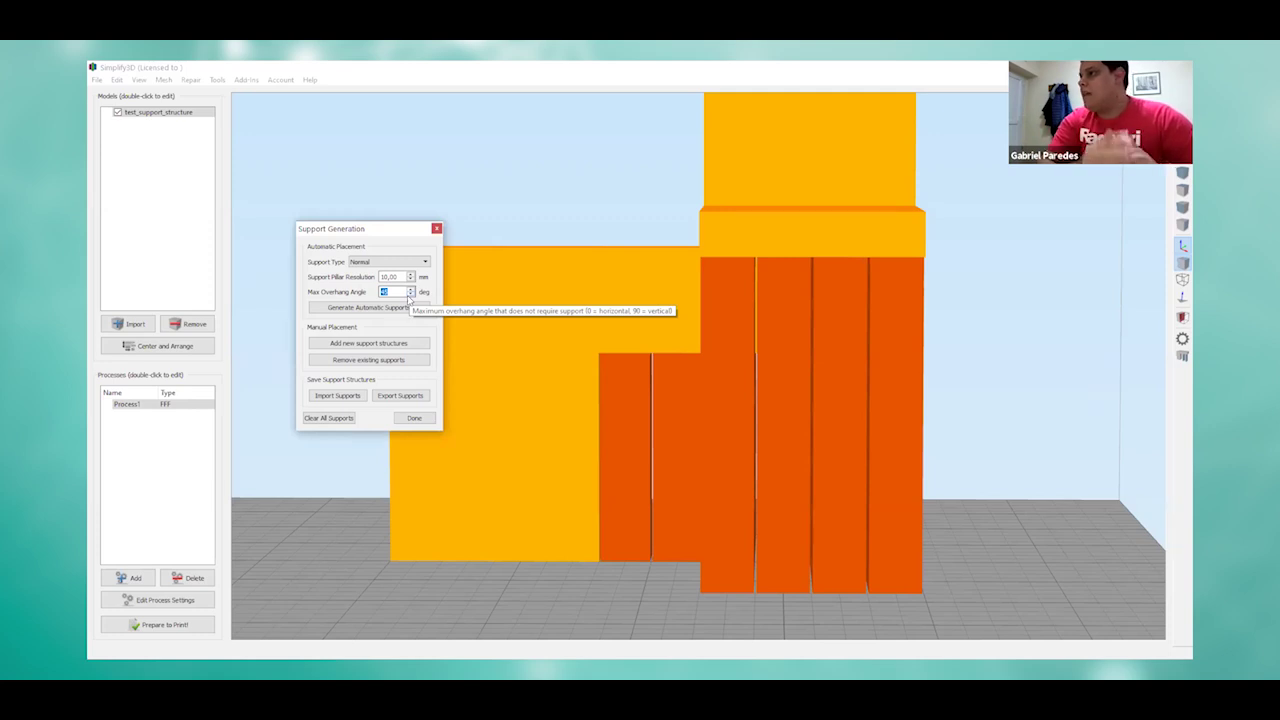
{"action": "left_click", "coordinate": [437, 230]}
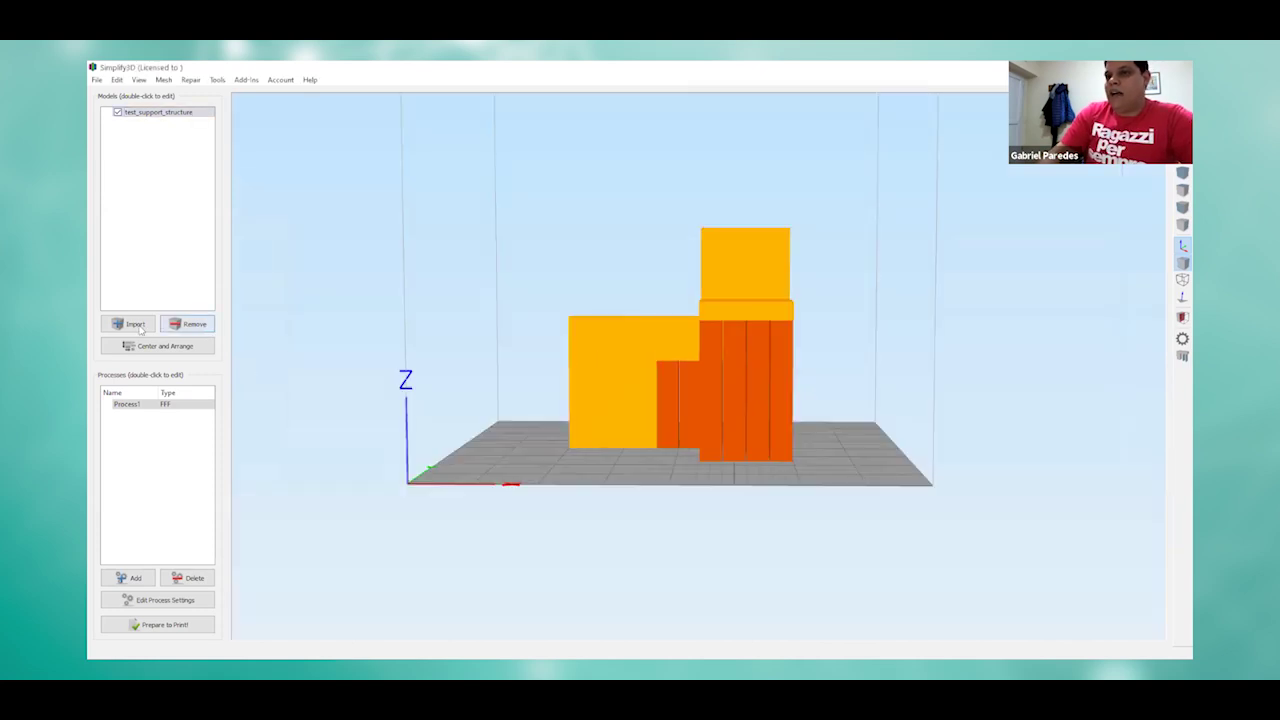